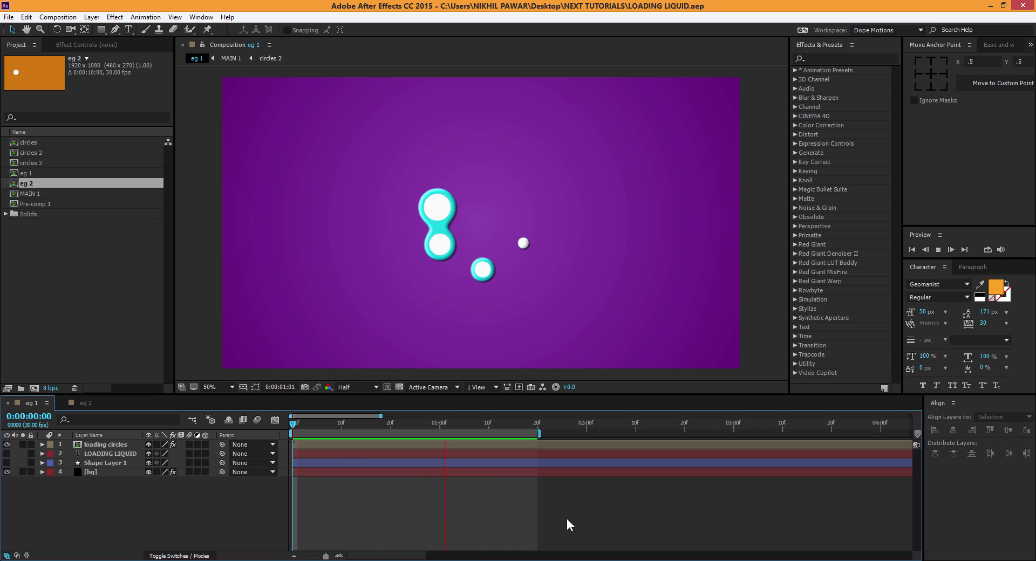
Preview the finished loading animations in the eg 1 and eg 2 compositions
{"action": "left_click", "coordinate": [341, 424]}
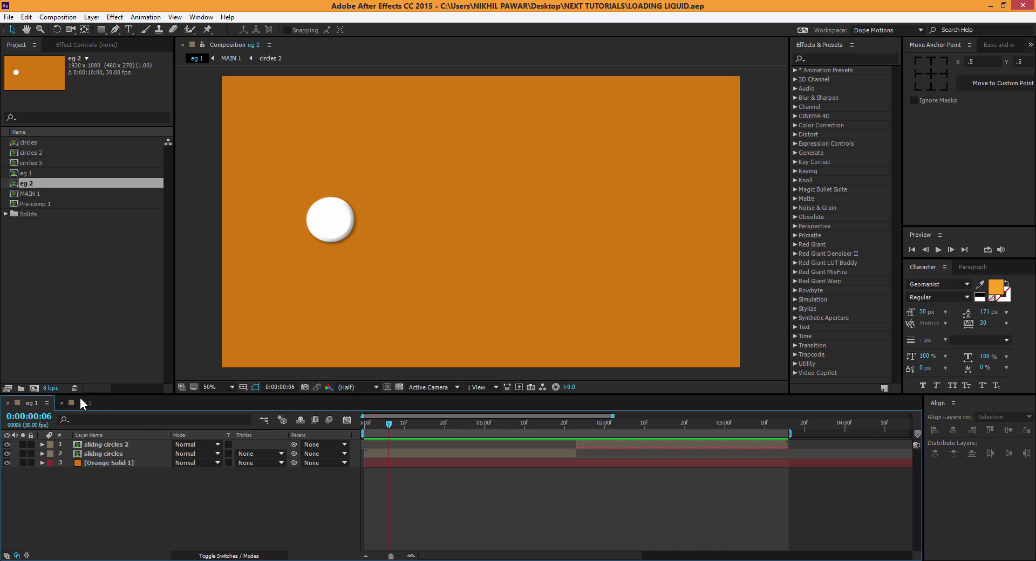
{"action": "left_click", "coordinate": [85, 403]}
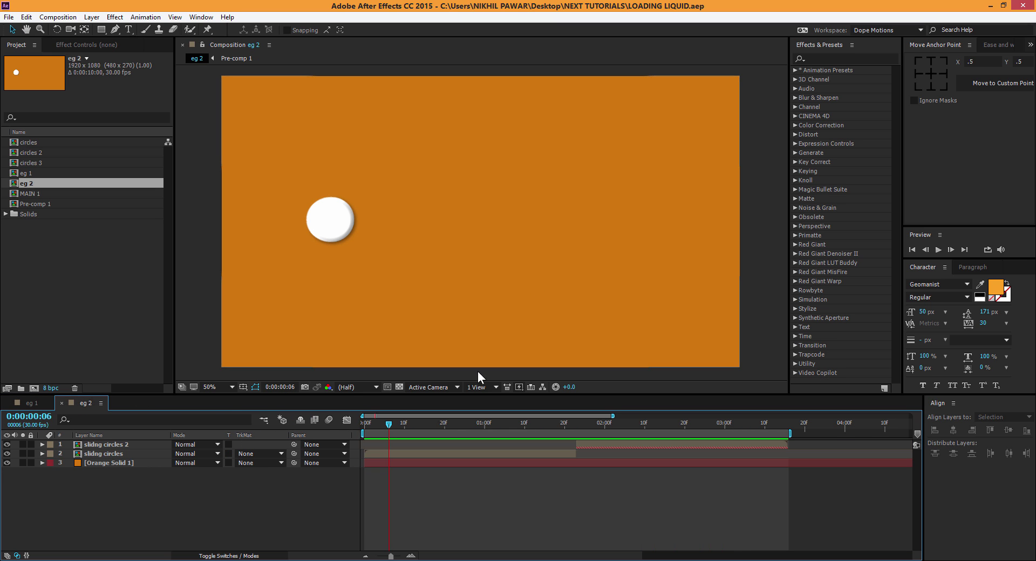
{"action": "key", "text": "space"}
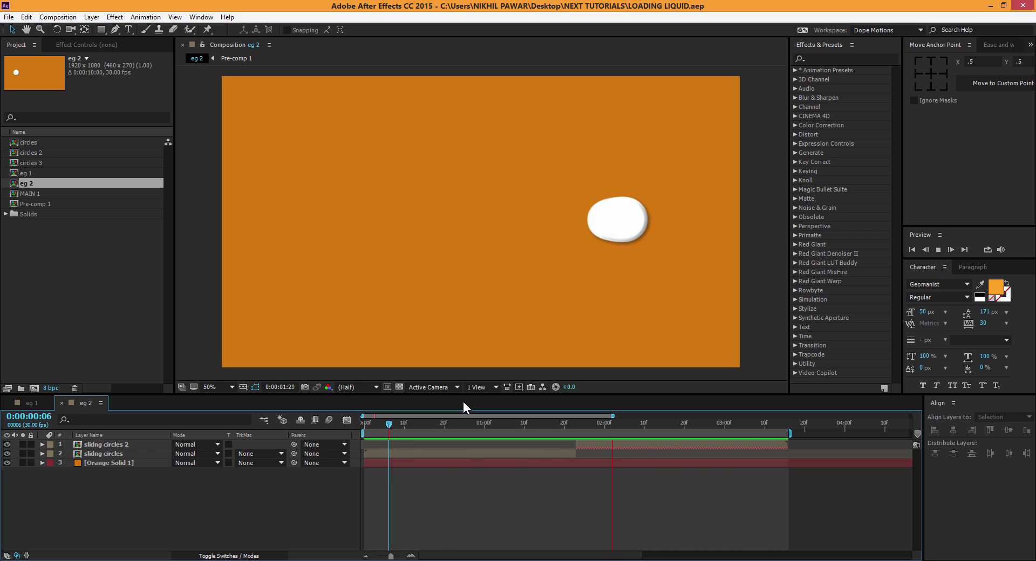
{"action": "left_click", "coordinate": [445, 424]}
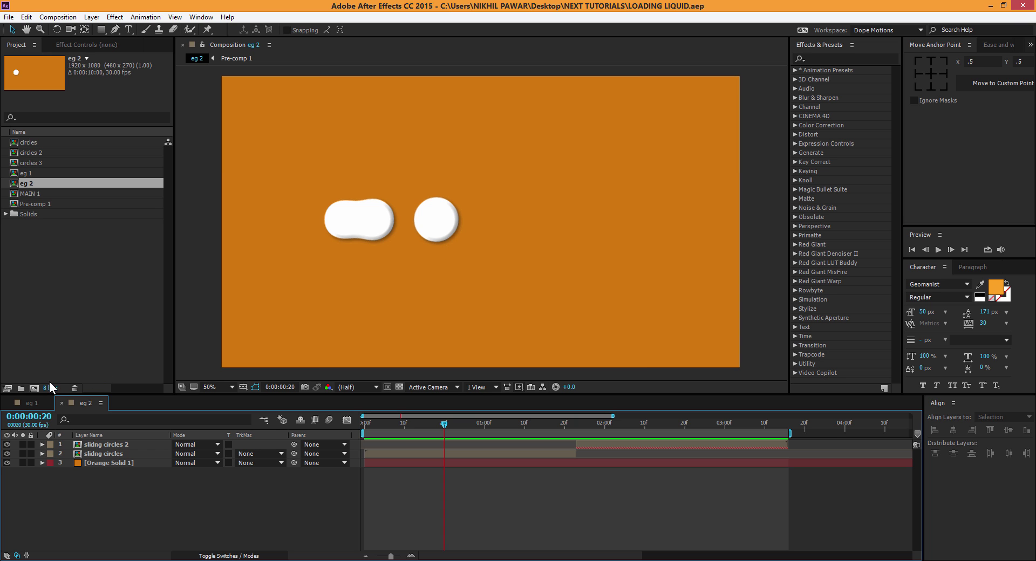
Create a 1920 x 1080, 30 fps, one-minute composition and draw a white ellipse about 280 px tall just below its centre
{"action": "left_click", "coordinate": [30, 389]}
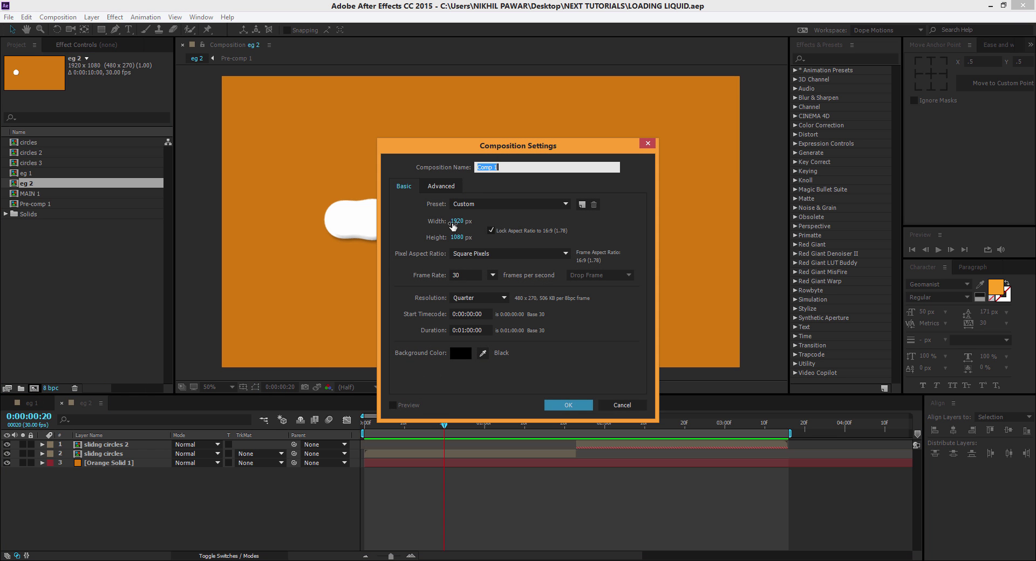
{"action": "left_click", "coordinate": [558, 406]}
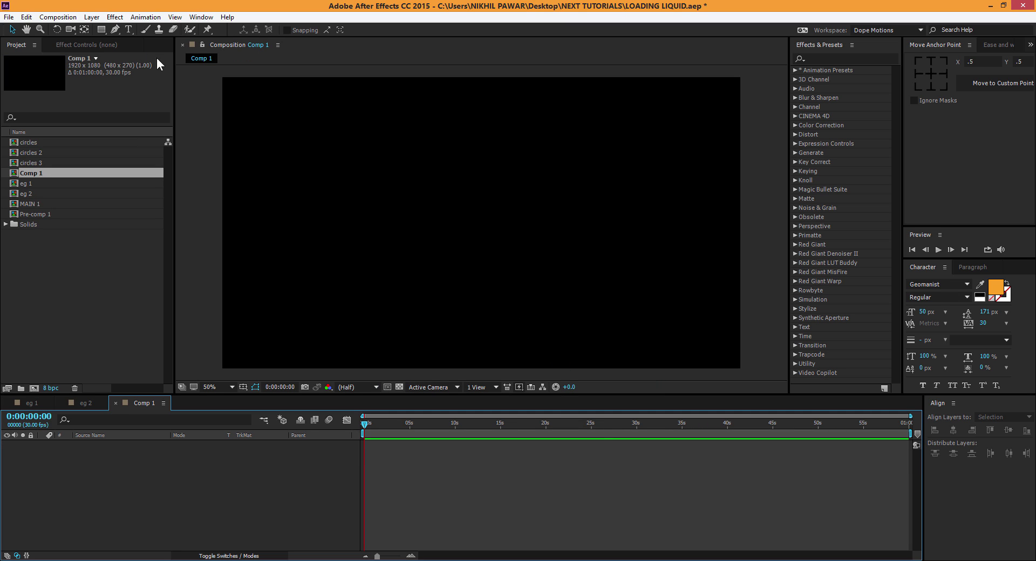
{"action": "left_click", "coordinate": [100, 30]}
{"action": "left_click_drag", "start_coordinate": [101, 30], "coordinate": [161, 58]}
{"action": "left_click_drag", "start_coordinate": [475, 217], "coordinate": [545, 291]}
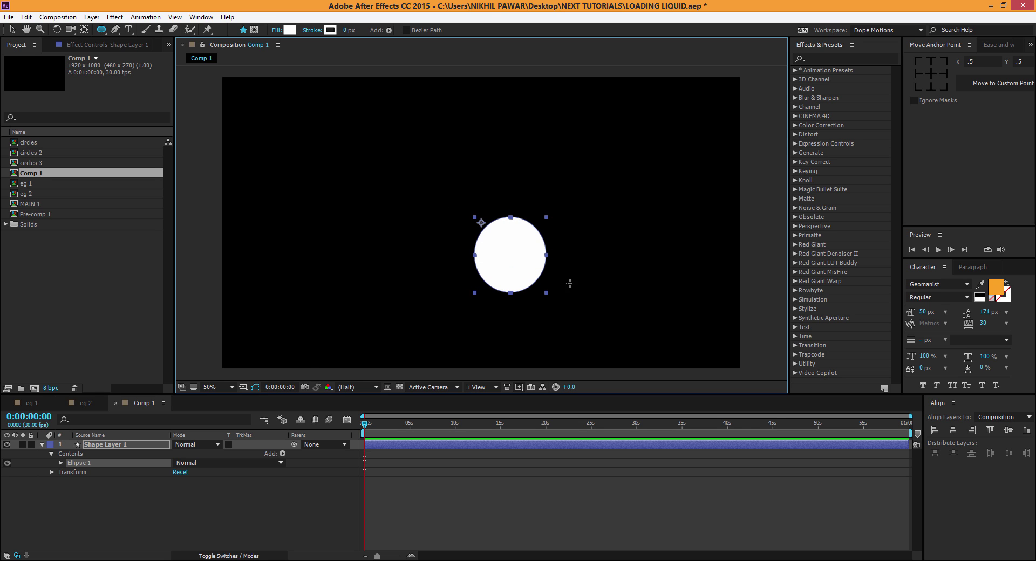
Set the ellipse path's size to 120 by 120 and relink its width and height
{"action": "left_click", "coordinate": [60, 462]}
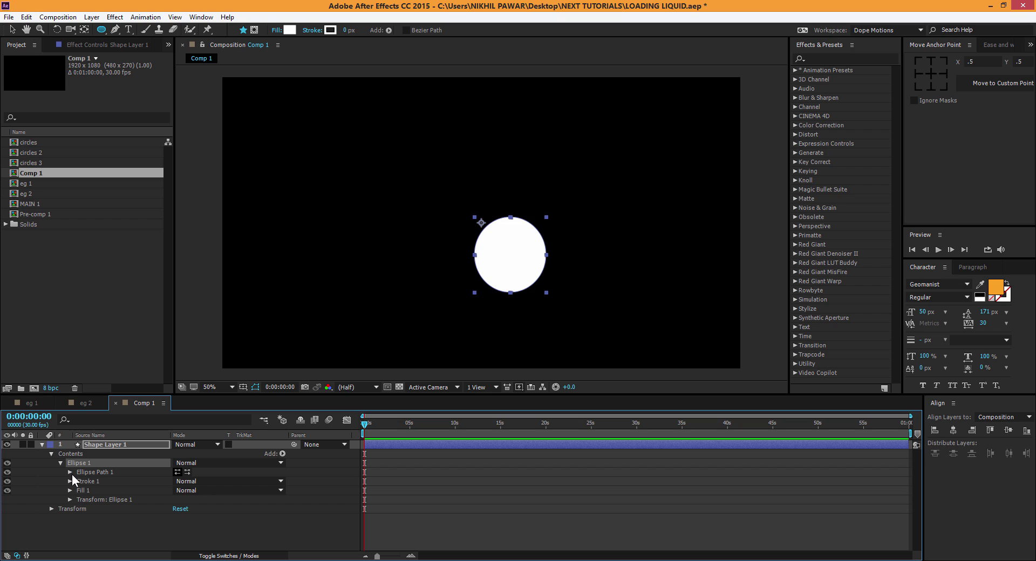
{"action": "left_click", "coordinate": [71, 473]}
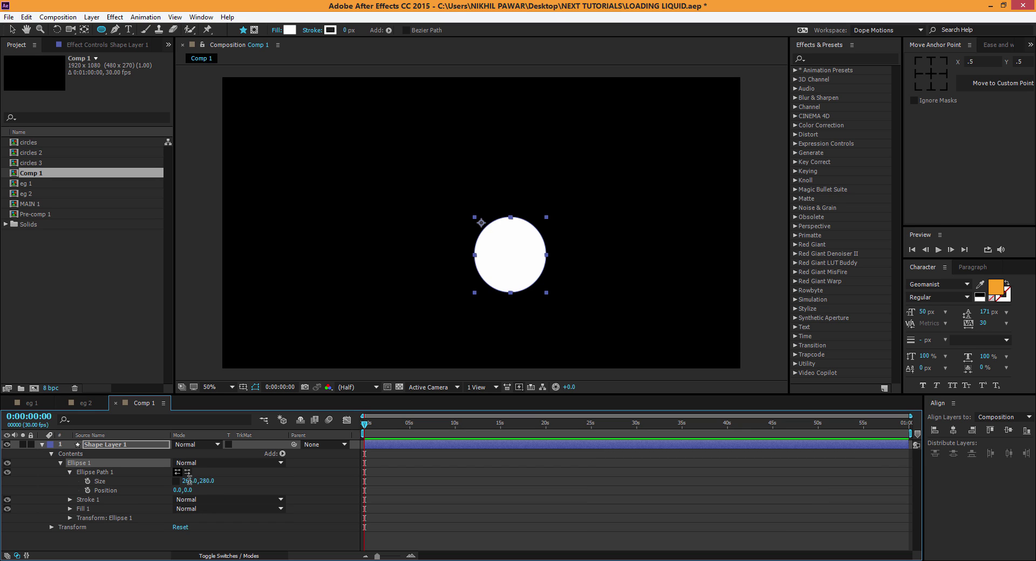
{"action": "left_click", "coordinate": [189, 481]}
{"action": "left_click", "coordinate": [212, 480]}
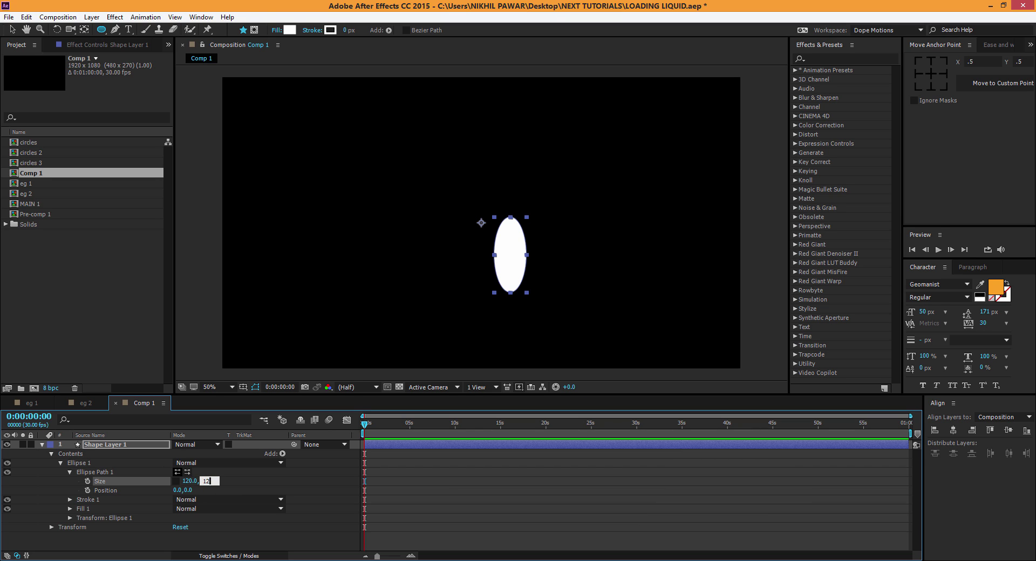
{"action": "left_click", "coordinate": [245, 479]}
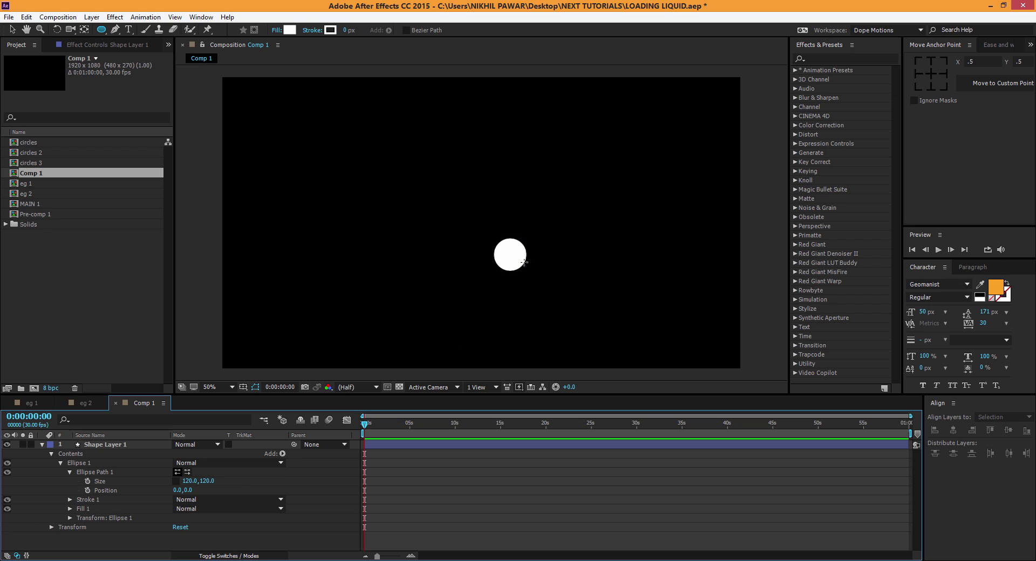
{"action": "left_click", "coordinate": [176, 480]}
Centre Shape Layer 1 horizontally and vertically in the composition and move its anchor point to the circle's centre
{"action": "left_click", "coordinate": [124, 443]}
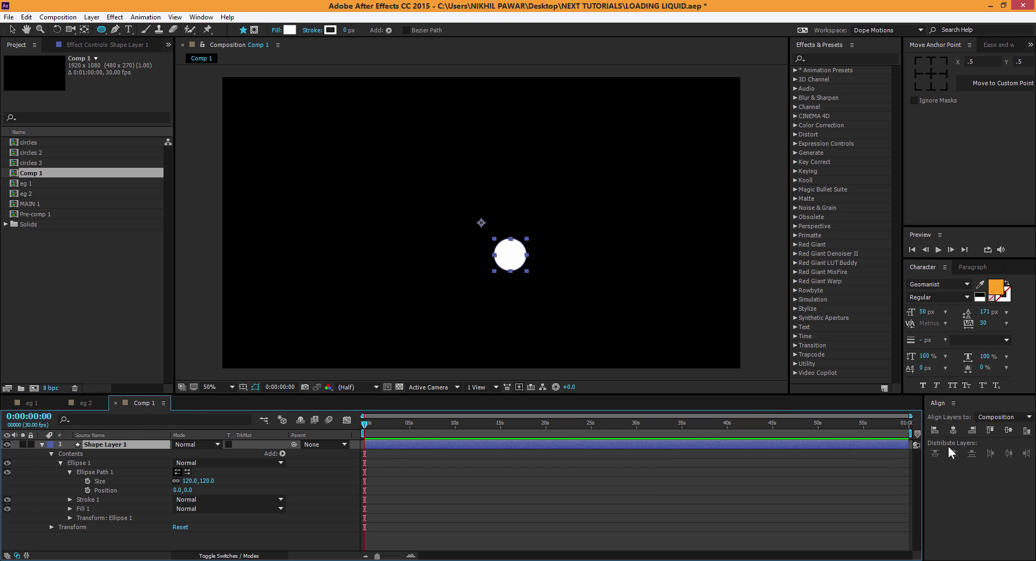
{"action": "left_click", "coordinate": [953, 431]}
{"action": "left_click", "coordinate": [1004, 430]}
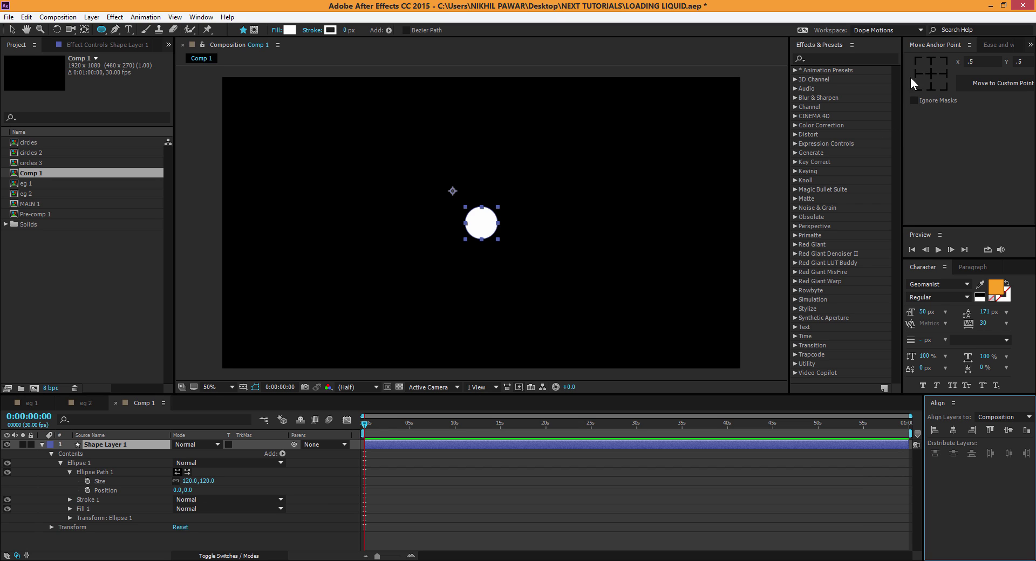
{"action": "left_click", "coordinate": [931, 73]}
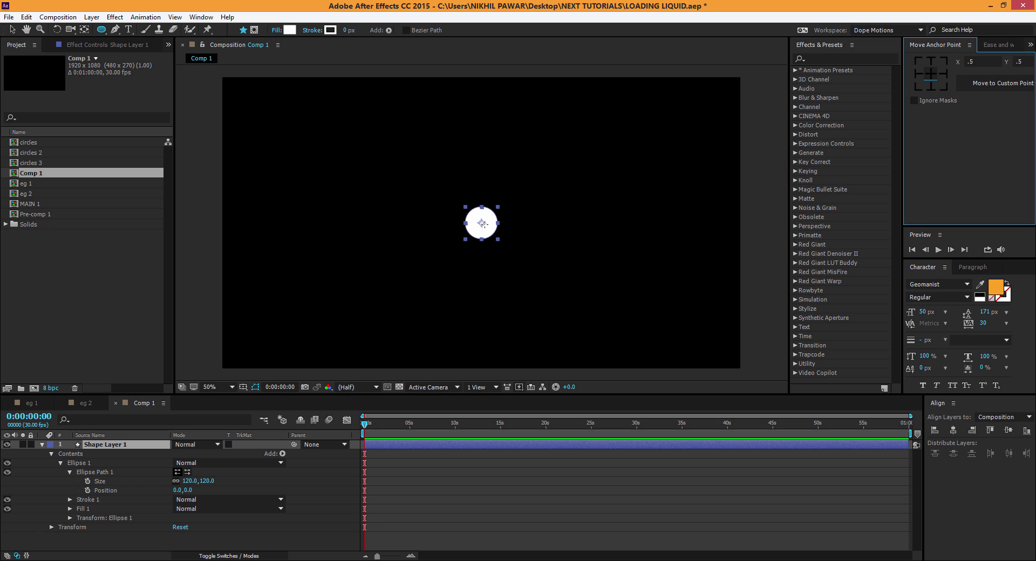
Show the Title/Action Safe guides and use the Pan Behind tool to check the anchor point at the circle's centre
{"action": "left_click", "coordinate": [243, 387]}
{"action": "left_click", "coordinate": [256, 399]}
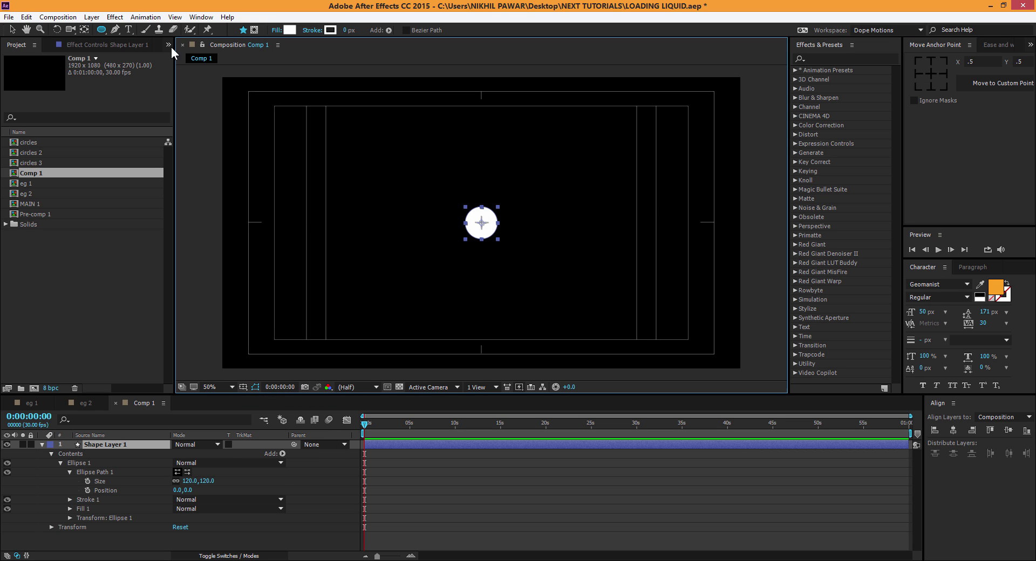
{"action": "left_click", "coordinate": [85, 29]}
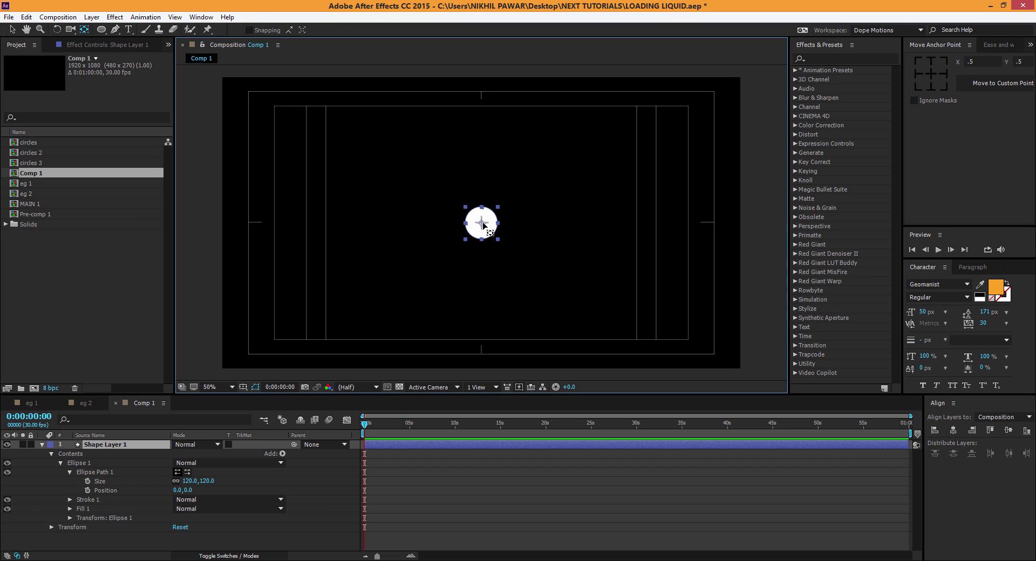
{"action": "left_click", "coordinate": [484, 226]}
Raise the circle above the layer's anchor point by setting the Y position in Transform: Ellipse 1 to -104
{"action": "left_click", "coordinate": [69, 473]}
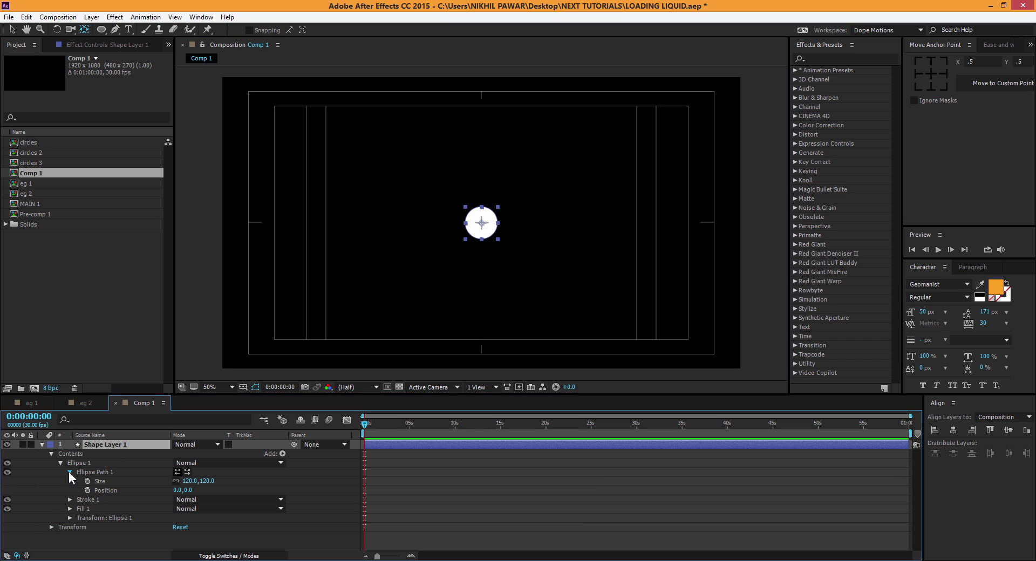
{"action": "left_click", "coordinate": [70, 473]}
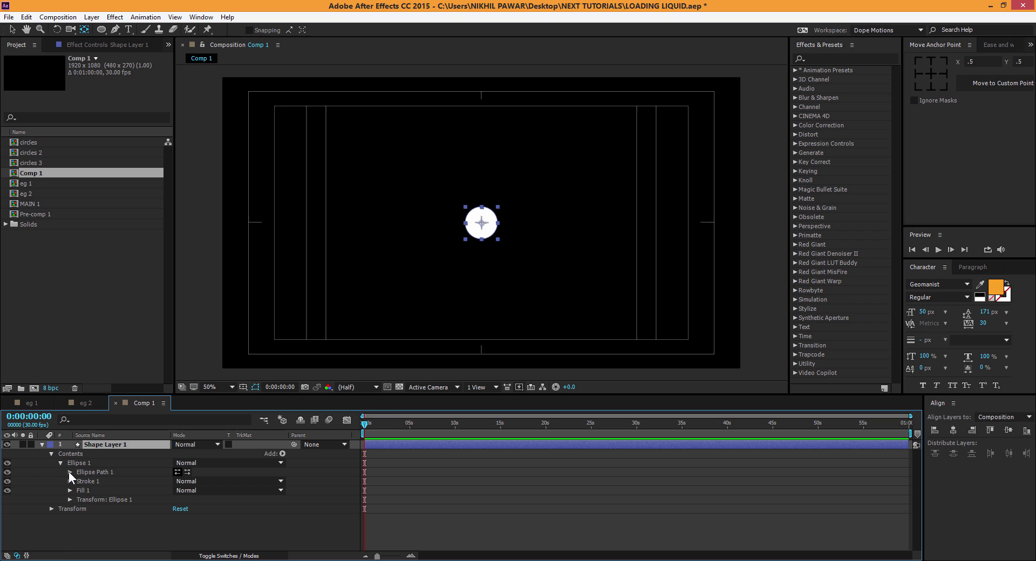
{"action": "left_click", "coordinate": [69, 500]}
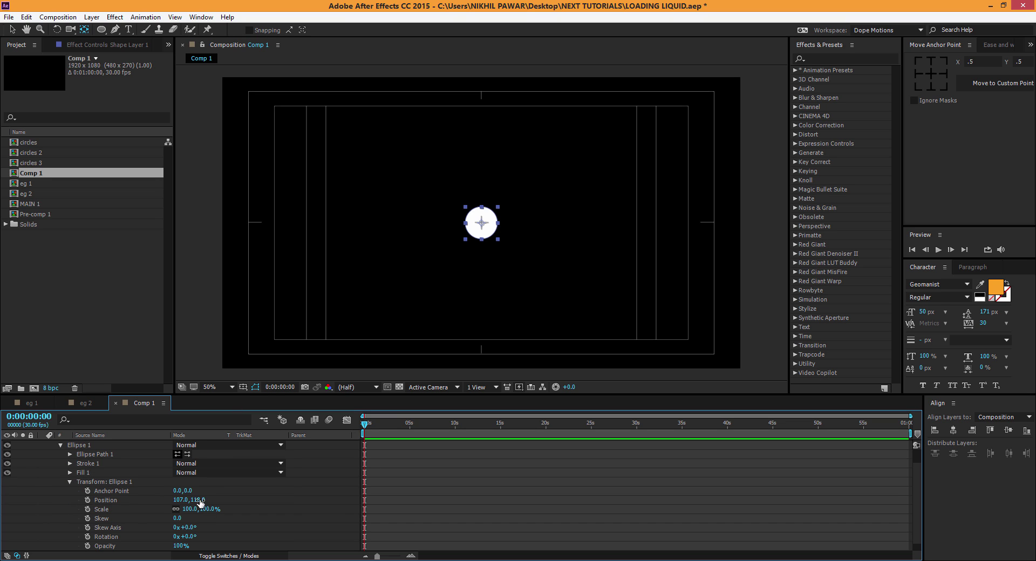
{"action": "left_click_drag", "start_coordinate": [203, 500], "coordinate": [75, 500]}
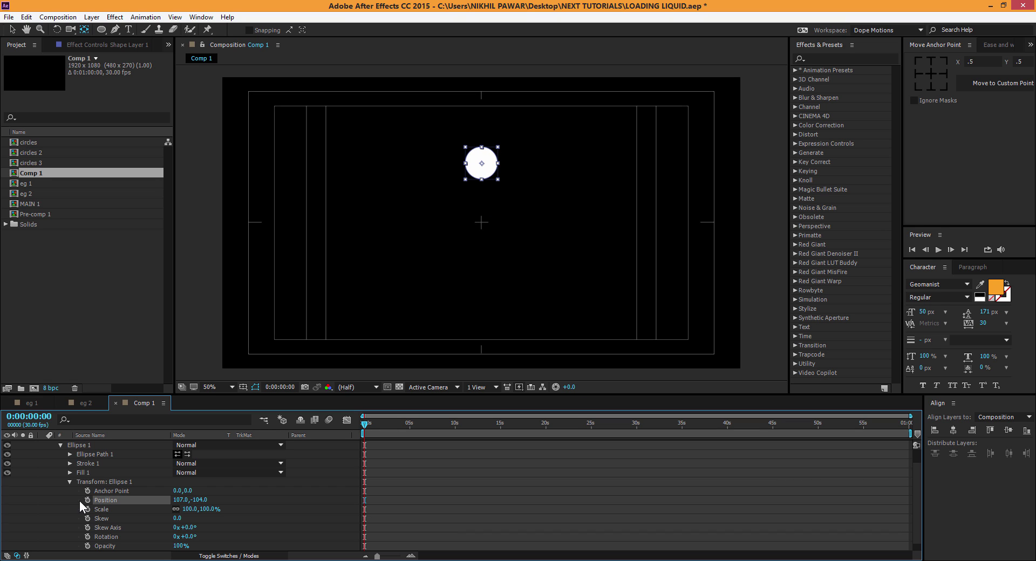
{"action": "scroll", "coordinate": [106, 465], "scroll_direction": "up", "scroll_amount": 1}
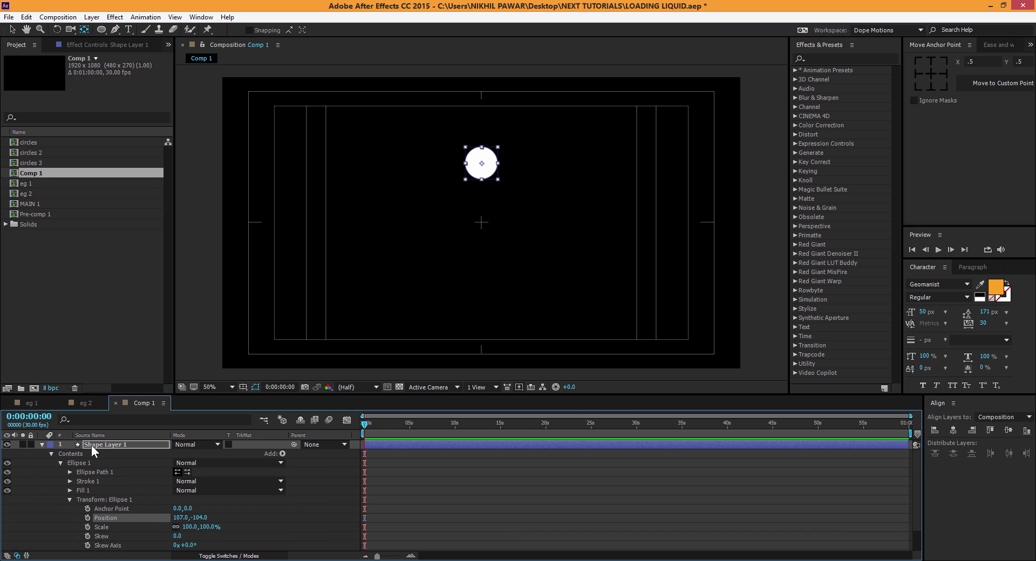
{"action": "left_click", "coordinate": [94, 446]}
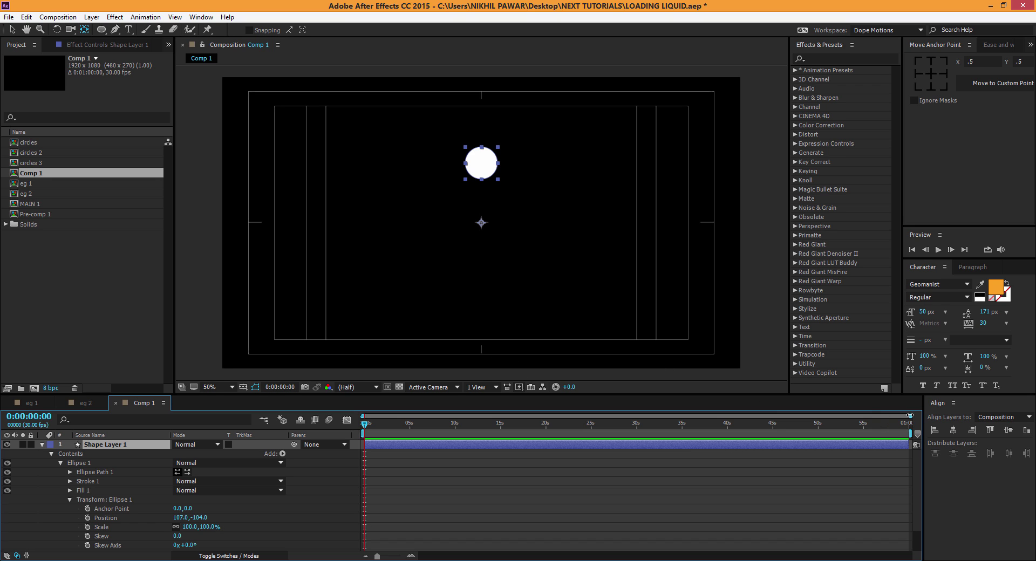
{"action": "left_click_drag", "start_coordinate": [911, 416], "coordinate": [417, 416]}
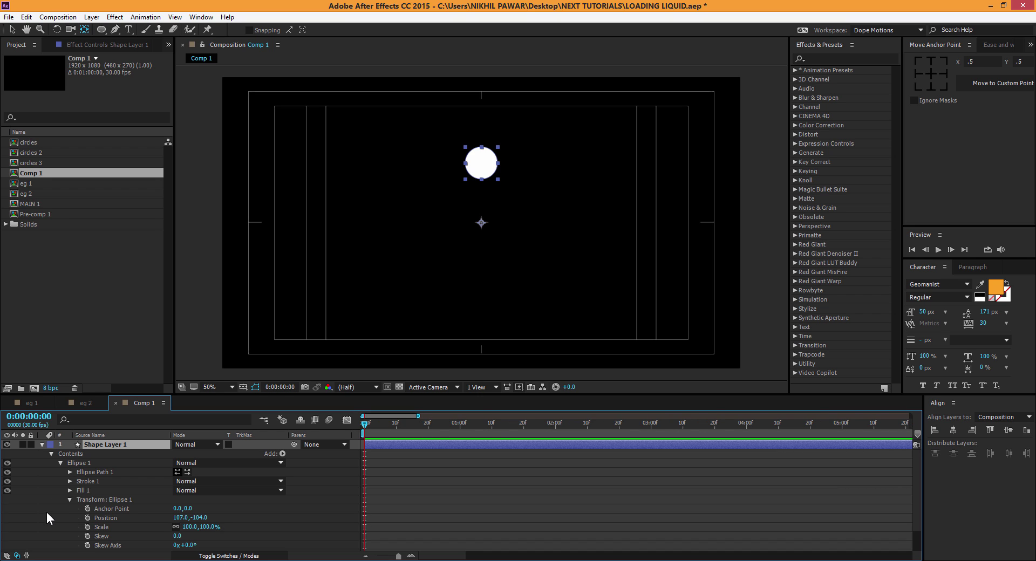
{"action": "scroll", "coordinate": [111, 495], "scroll_direction": "down", "scroll_amount": 1}
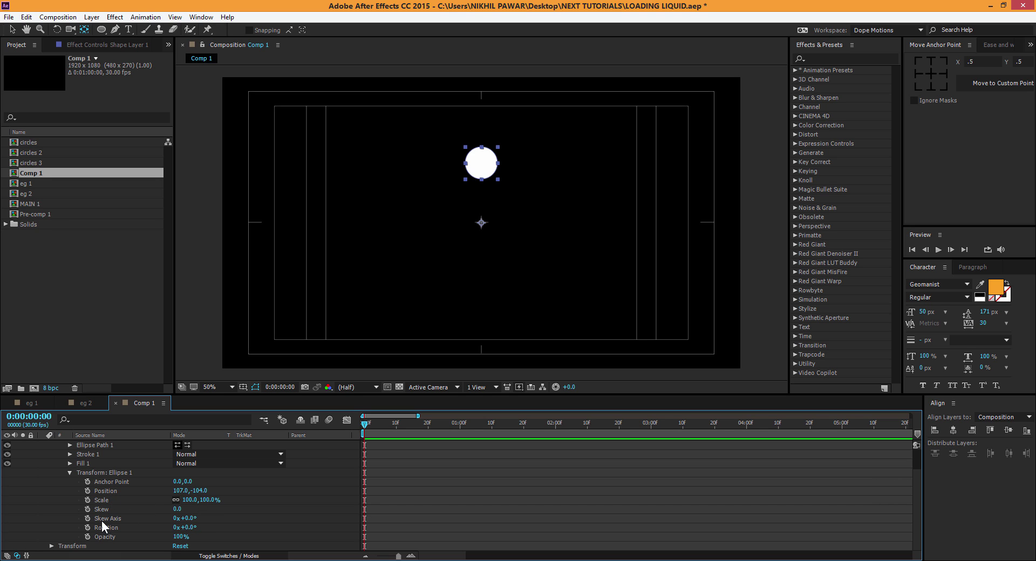
{"action": "left_click_drag", "start_coordinate": [188, 527], "coordinate": [90, 470]}
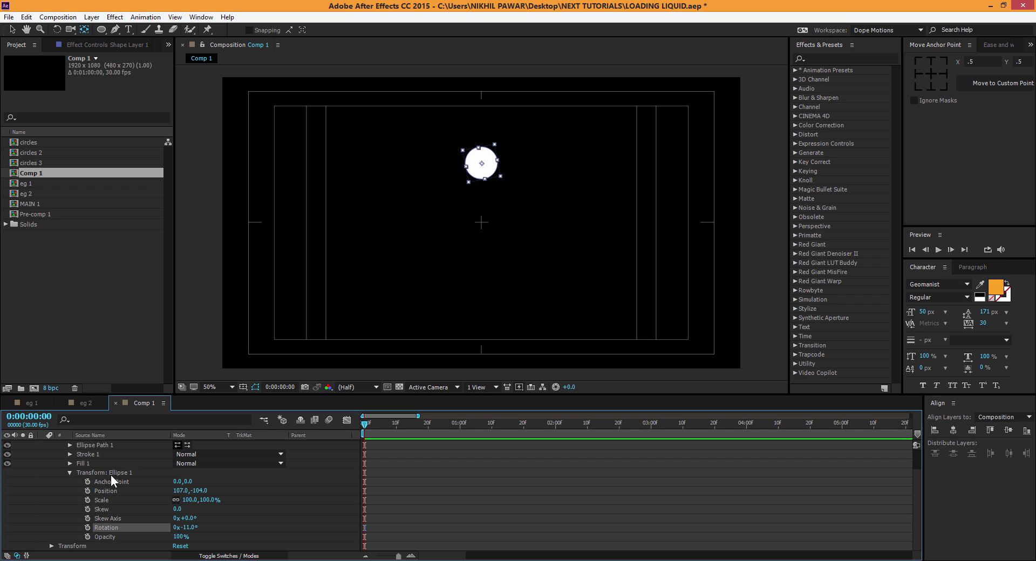
{"action": "key", "text": "ctrl+z"}
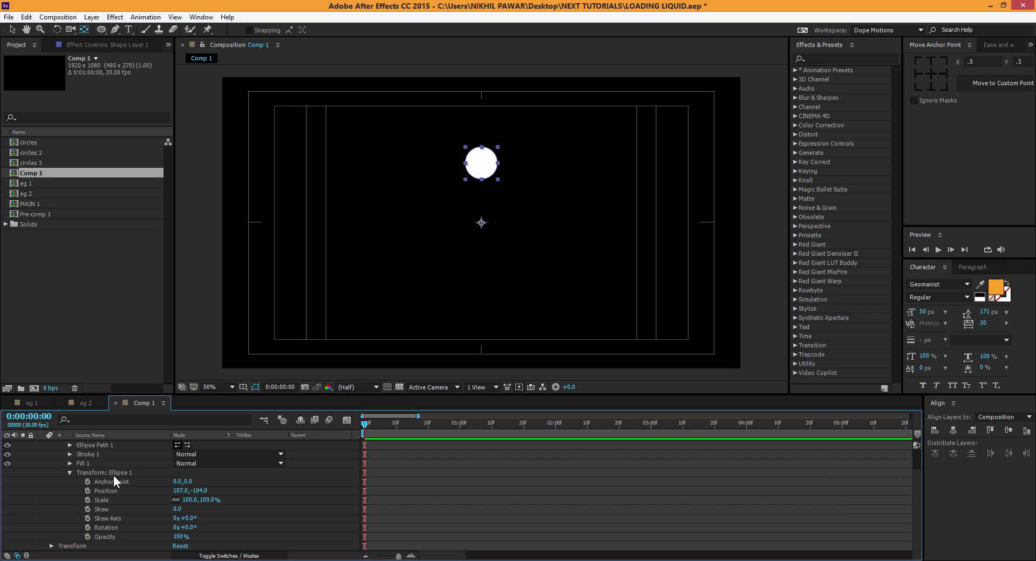
Keyframe the shape layer's Rotation from 0x+0.0° at 0:00:00:00 to 1x+0.0° at 0:00:01:10
{"action": "left_click", "coordinate": [70, 473]}
{"action": "left_click", "coordinate": [52, 509]}
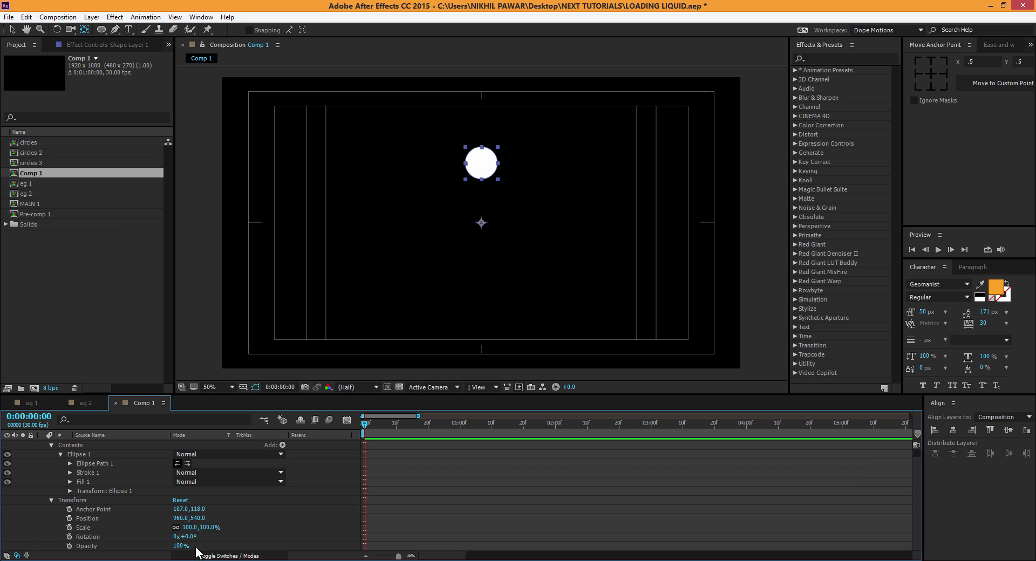
{"action": "mouse_move", "coordinate": [191, 542]}
{"action": "left_mouse_down"}
{"action": "mouse_move", "coordinate": [213, 538]}
{"action": "mouse_move", "coordinate": [185, 536]}
{"action": "left_mouse_up"}
{"action": "left_click", "coordinate": [69, 536]}
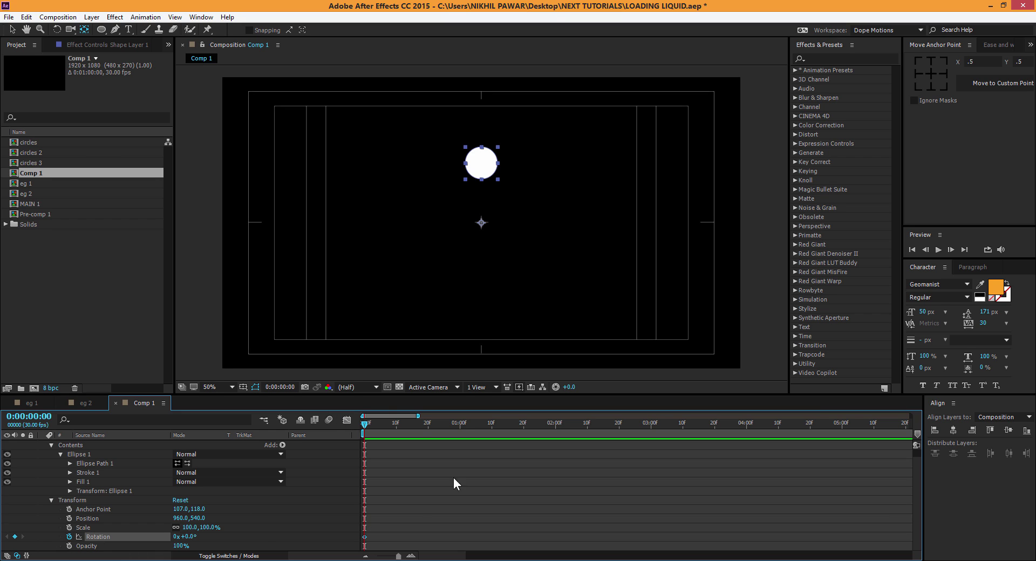
{"action": "left_click", "coordinate": [505, 424]}
{"action": "left_click_drag", "start_coordinate": [492, 426], "coordinate": [492, 426]}
{"action": "left_click", "coordinate": [175, 537]}
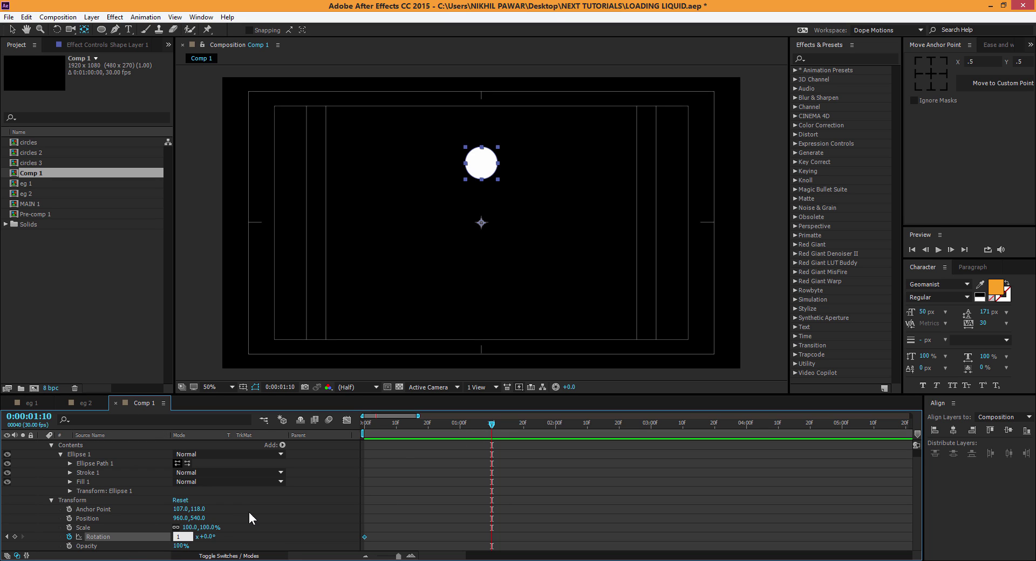
{"action": "type", "text": "1"}
{"action": "key", "text": "Return"}
Scrub through the circle's rotation and hide the Title/Action Safe guides
{"action": "left_click_drag", "start_coordinate": [378, 432], "coordinate": [493, 424]}
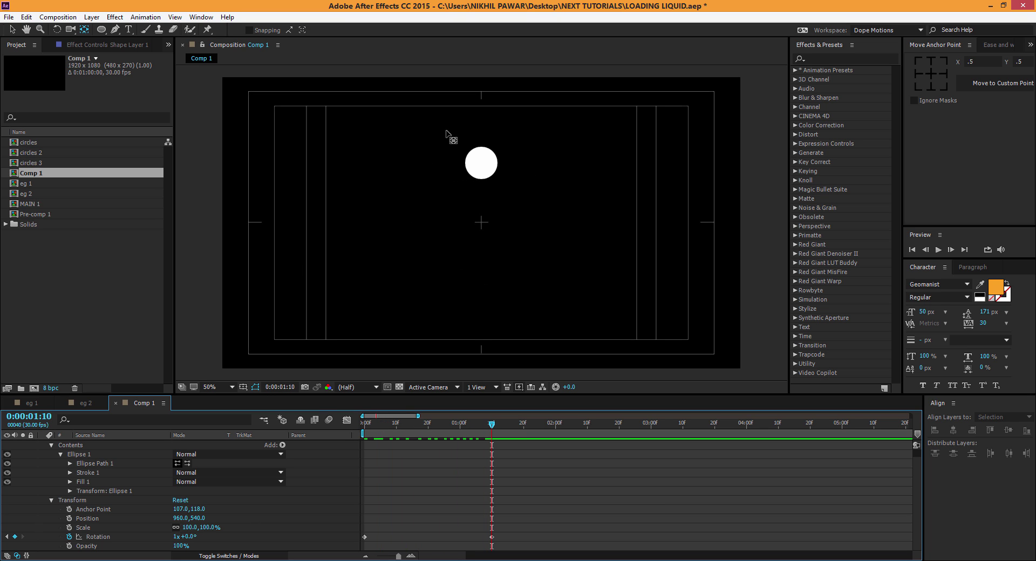
{"action": "left_click", "coordinate": [255, 387]}
{"action": "left_click", "coordinate": [261, 399]}
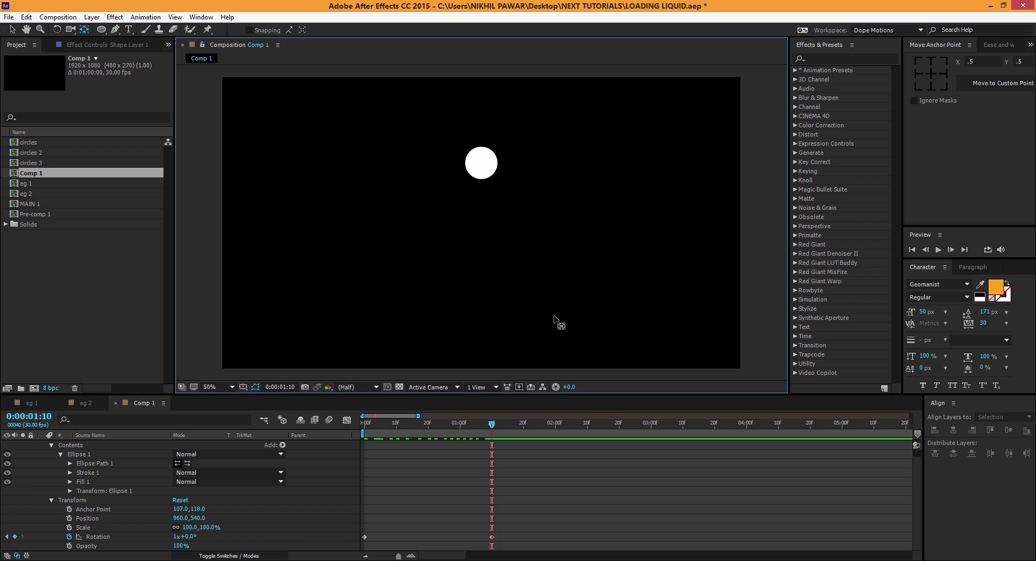
End the work area at 0:00:01:16 and preview the circle's orbit, stopping at 0:00:00:22
{"action": "left_click", "coordinate": [511, 424]}
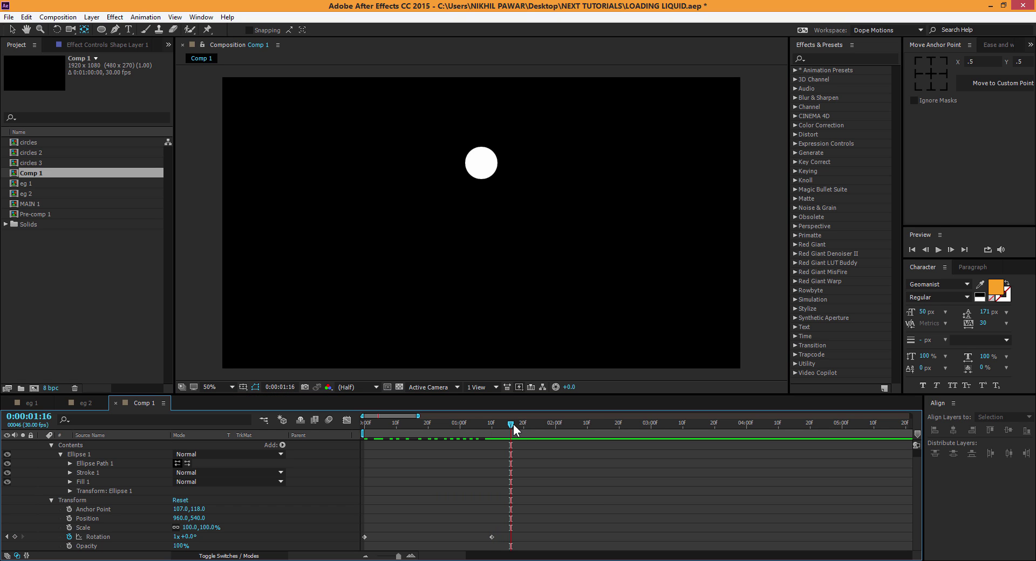
{"action": "key", "text": "space"}
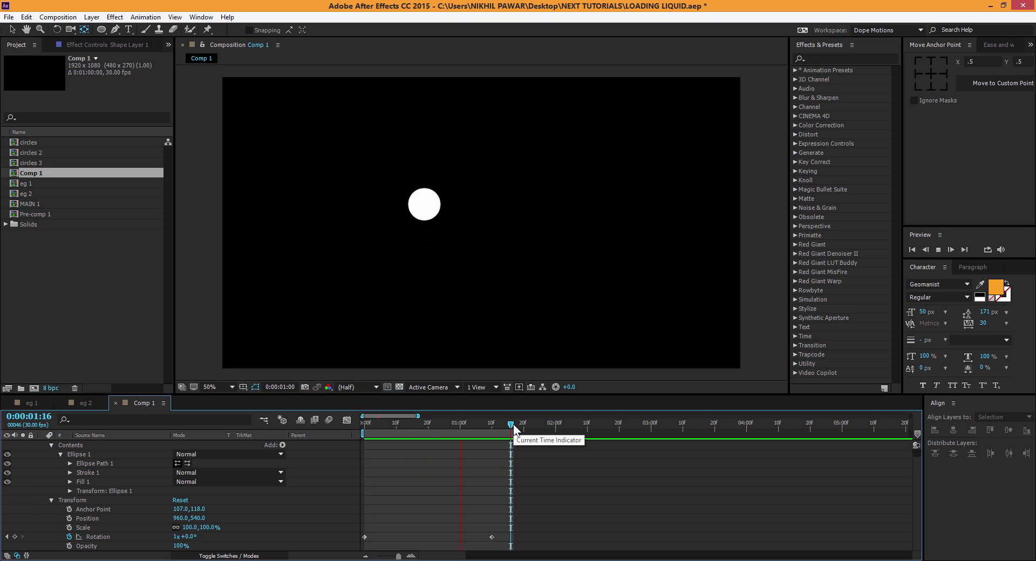
{"action": "left_click", "coordinate": [434, 422]}
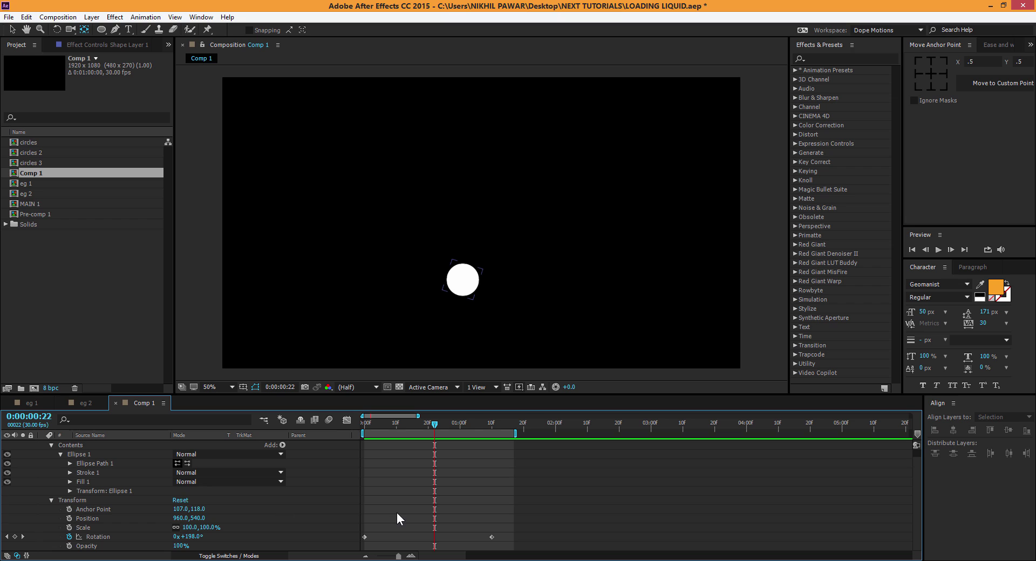
Apply Easy Ease to both Rotation keyframes and inspect the motion against their speed curve in the Graph Editor
{"action": "left_click_drag", "start_coordinate": [537, 533], "coordinate": [354, 546]}
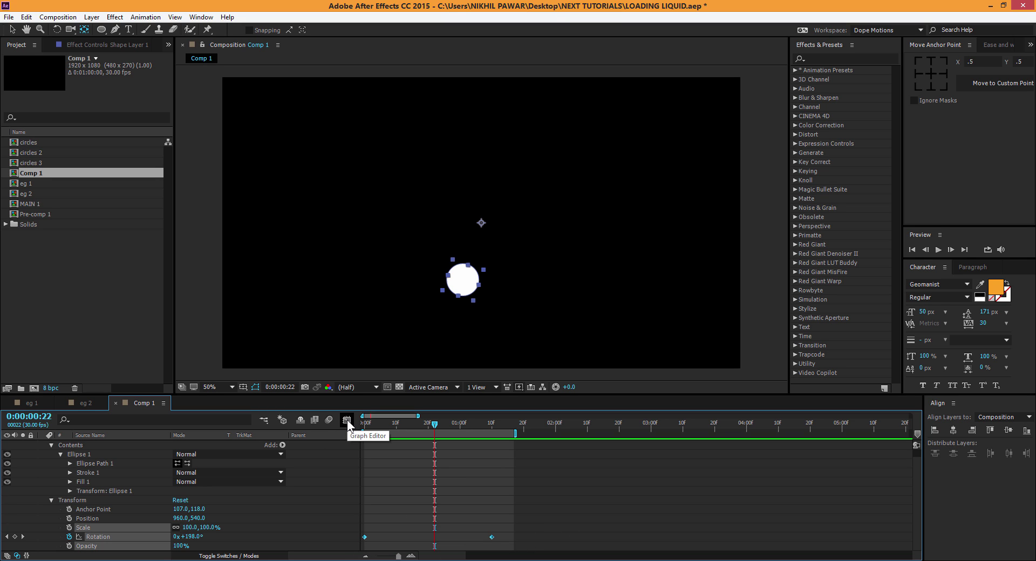
{"action": "key", "text": "F9"}
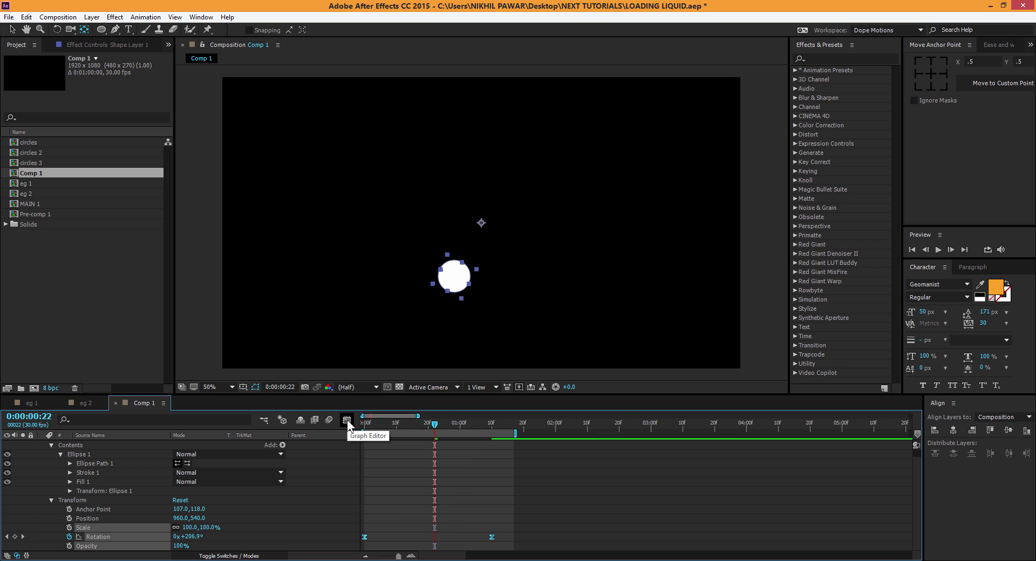
{"action": "left_click", "coordinate": [345, 420]}
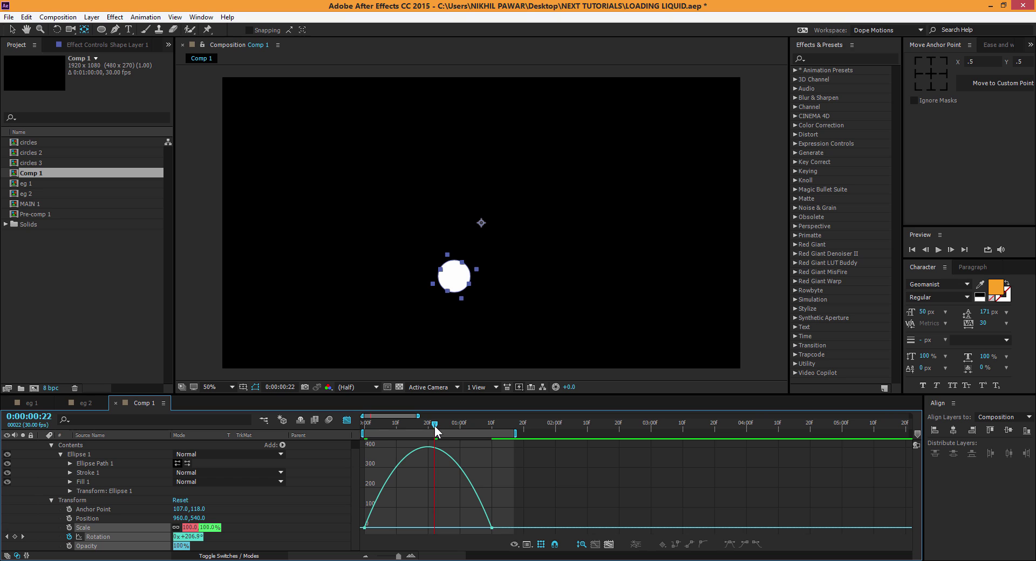
{"action": "mouse_move", "coordinate": [433, 425]}
{"action": "left_mouse_down"}
{"action": "mouse_move", "coordinate": [405, 424]}
{"action": "mouse_move", "coordinate": [416, 422]}
{"action": "left_mouse_up"}
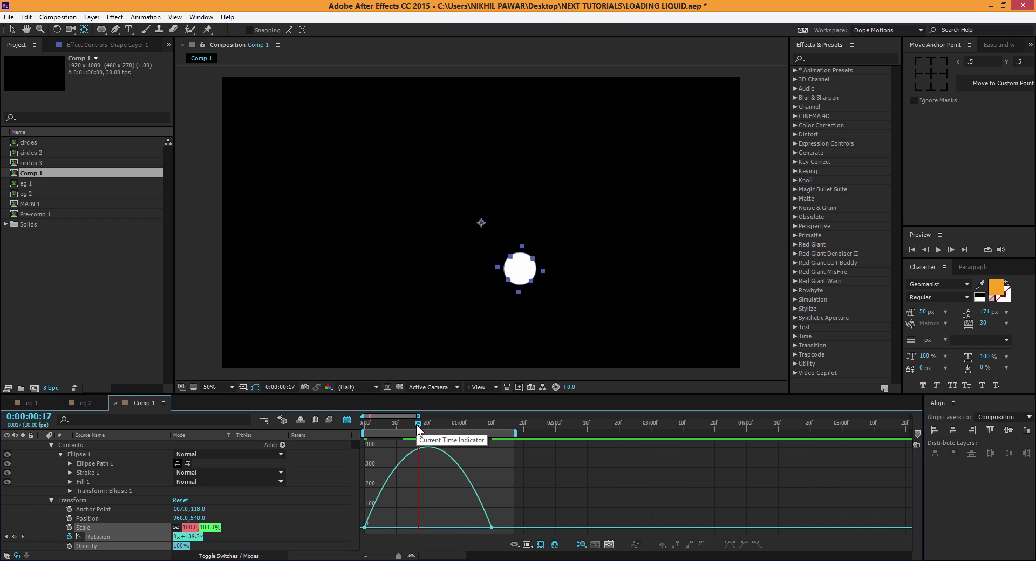
{"action": "mouse_move", "coordinate": [416, 424]}
{"action": "left_mouse_down"}
{"action": "mouse_move", "coordinate": [442, 422]}
{"action": "mouse_move", "coordinate": [428, 427]}
{"action": "left_mouse_up"}
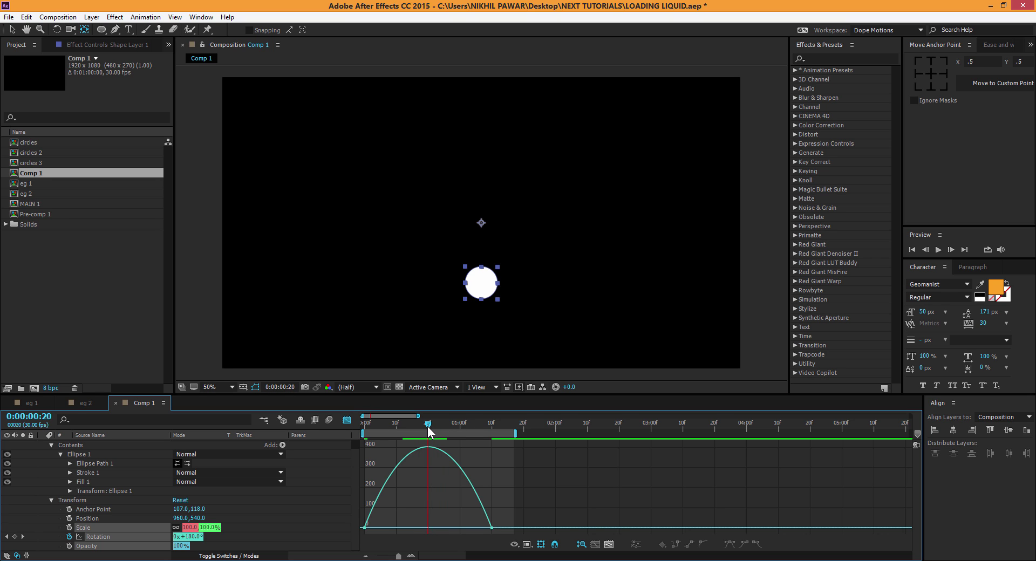
Lengthen both keyframes' influence handles so the rotation speed curve peaks steeply near 0:00:00:20, and preview the motion
{"action": "left_click", "coordinate": [491, 527]}
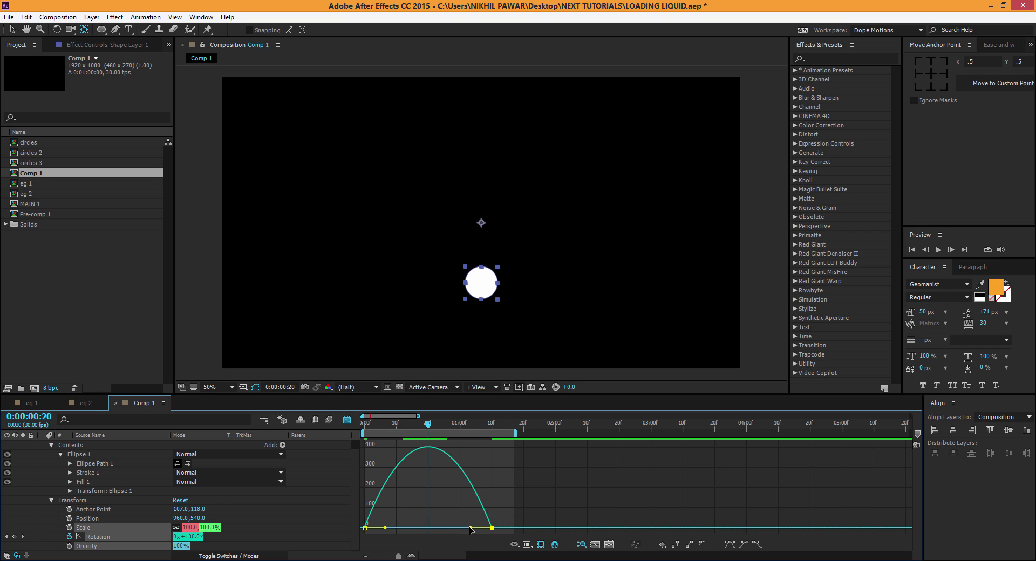
{"action": "left_click_drag", "start_coordinate": [470, 527], "coordinate": [411, 530]}
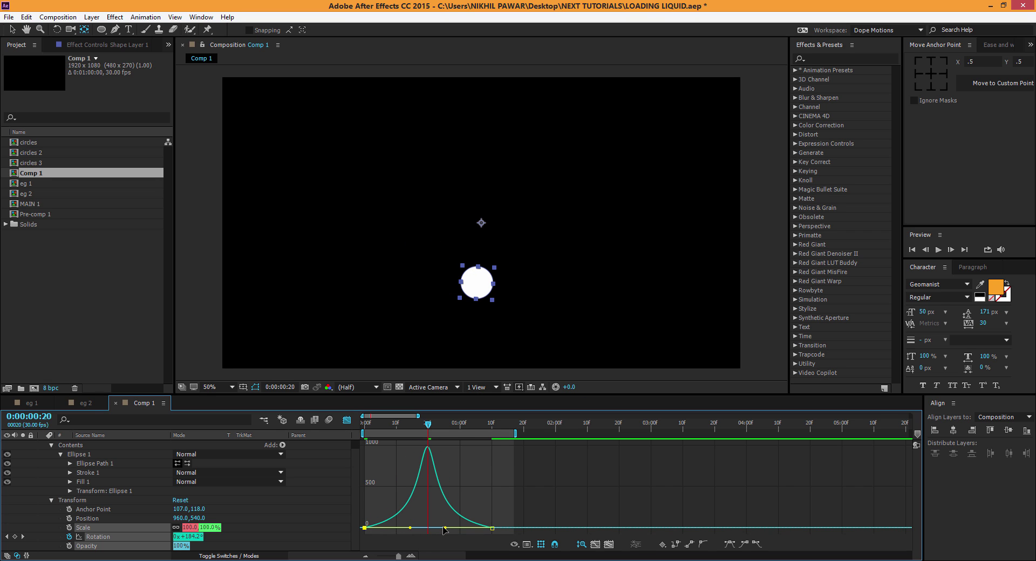
{"action": "left_click_drag", "start_coordinate": [442, 528], "coordinate": [442, 530]}
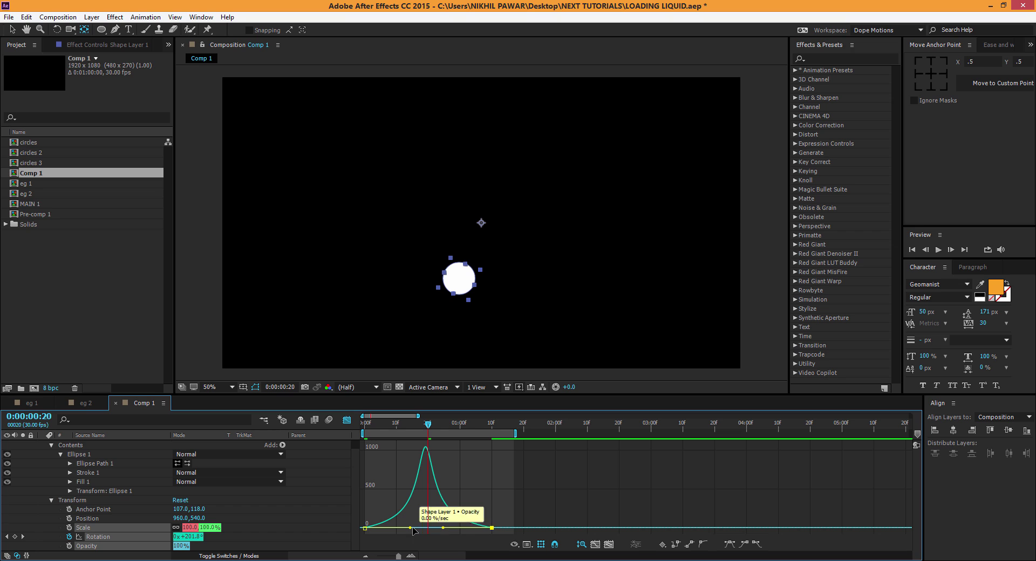
{"action": "left_click_drag", "start_coordinate": [411, 528], "coordinate": [415, 527]}
{"action": "key", "text": "space"}
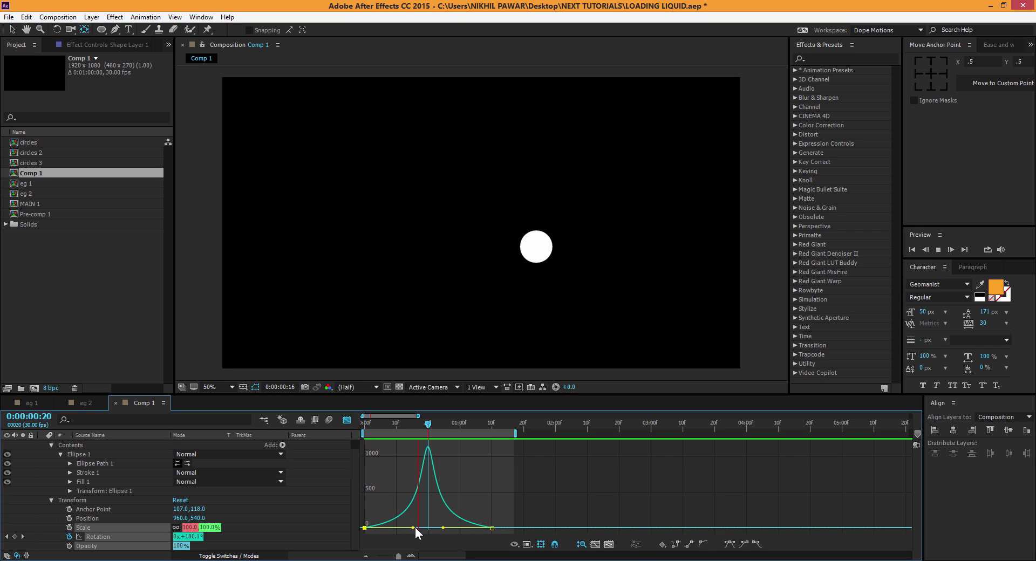
{"action": "key", "text": "space"}
Move the last Rotation keyframe to 0:00:01:20 and preview the slower orbit, parking the current time at 0:00:01:09
{"action": "left_click_drag", "start_coordinate": [493, 529], "coordinate": [421, 528]}
{"action": "left_click", "coordinate": [523, 425]}
{"action": "key", "text": "space"}
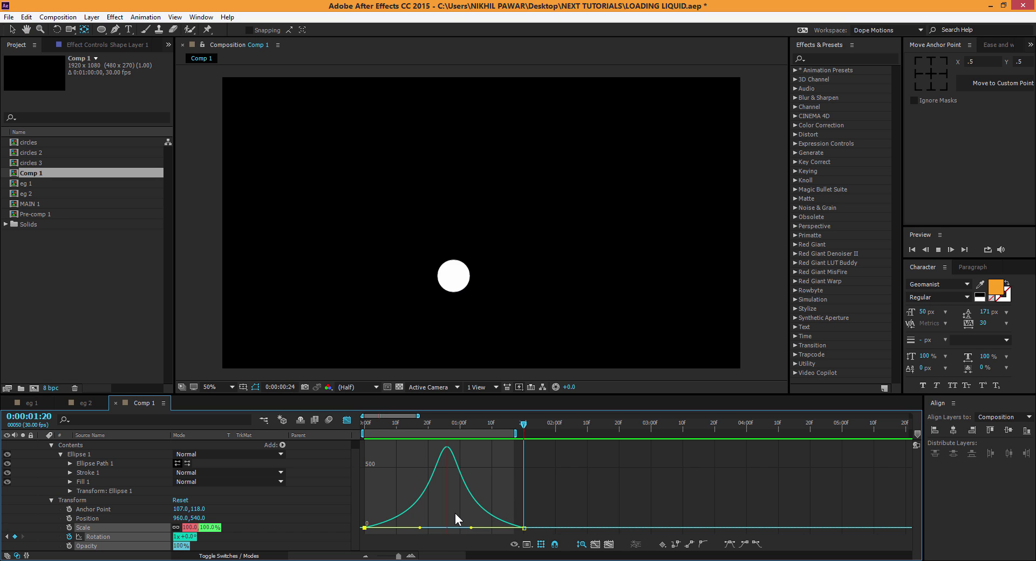
{"action": "left_click", "coordinate": [487, 422]}
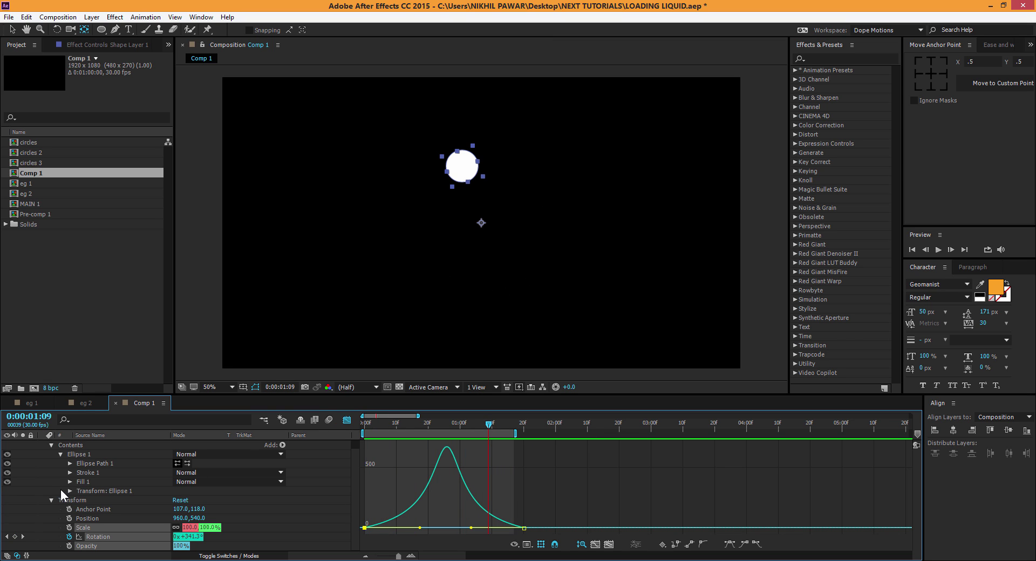
Collapse the layer and leave the Graph Editor, then duplicate Shape Layer 1 and place the copy beneath it
{"action": "scroll", "coordinate": [97, 487], "scroll_direction": "up", "scroll_amount": 1}
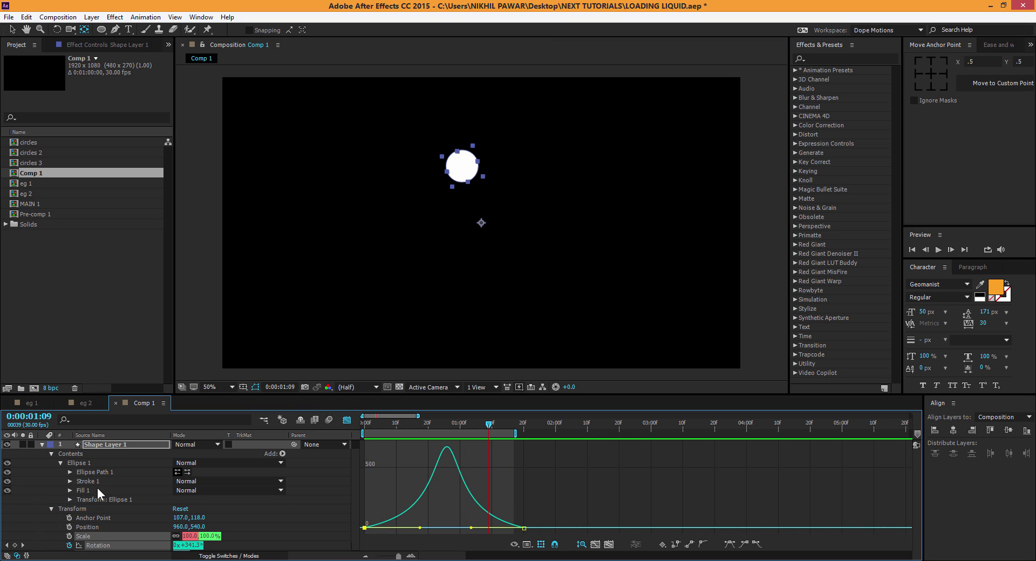
{"action": "left_click", "coordinate": [42, 446]}
{"action": "left_click", "coordinate": [125, 471]}
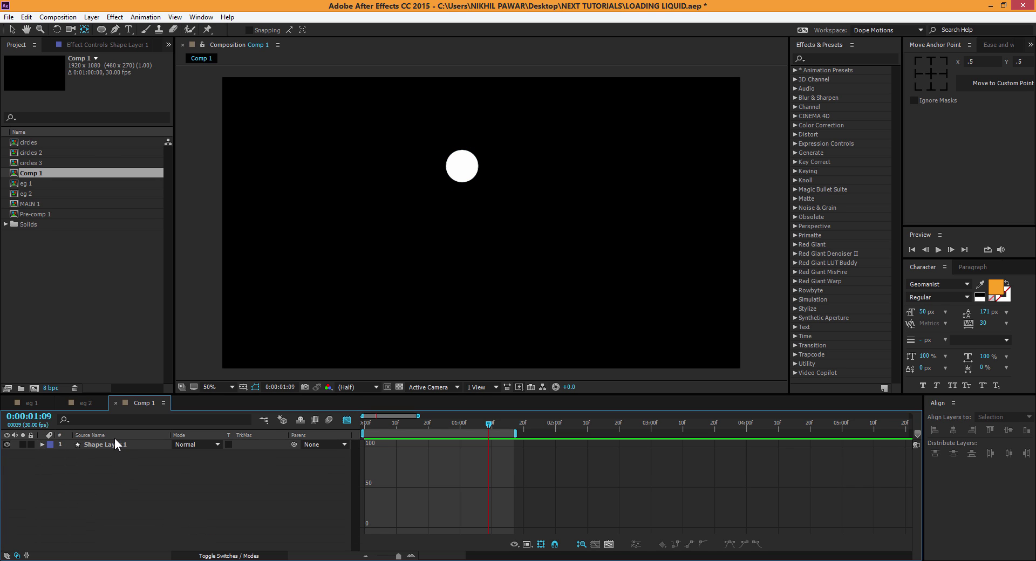
{"action": "left_click", "coordinate": [330, 421]}
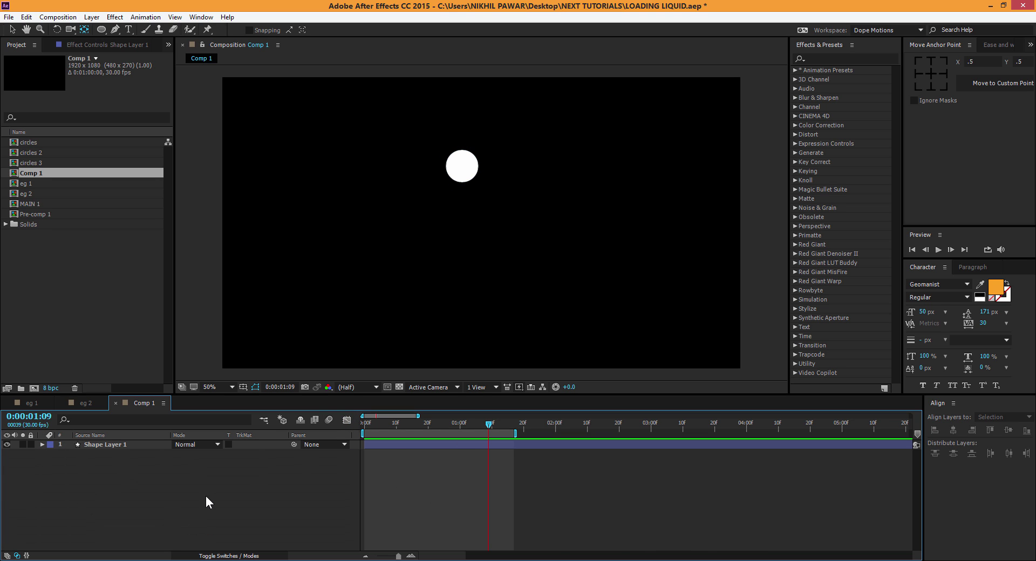
{"action": "left_click", "coordinate": [122, 444]}
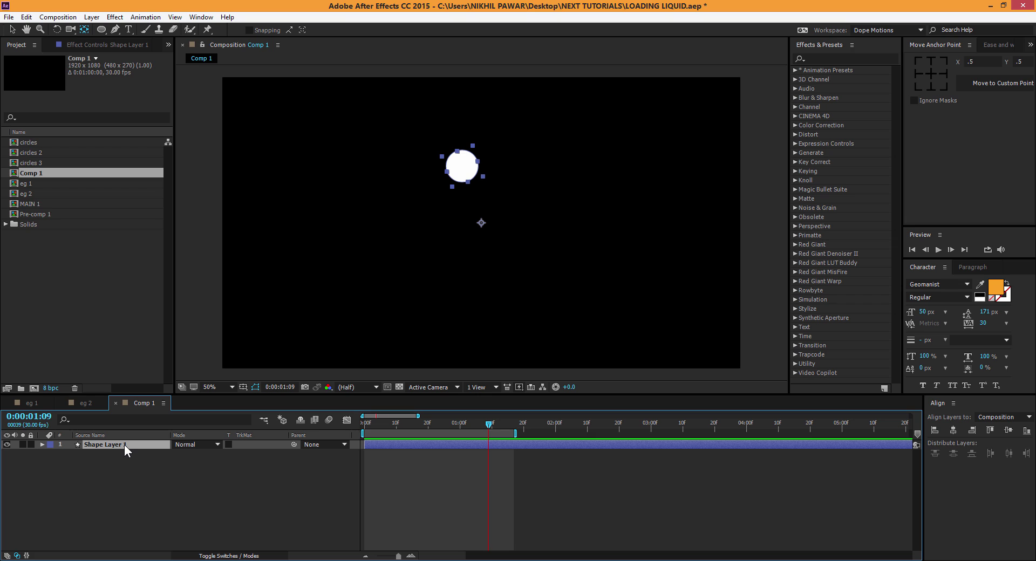
{"action": "key", "text": "ctrl+d"}
{"action": "left_click_drag", "start_coordinate": [124, 444], "coordinate": [122, 461]}
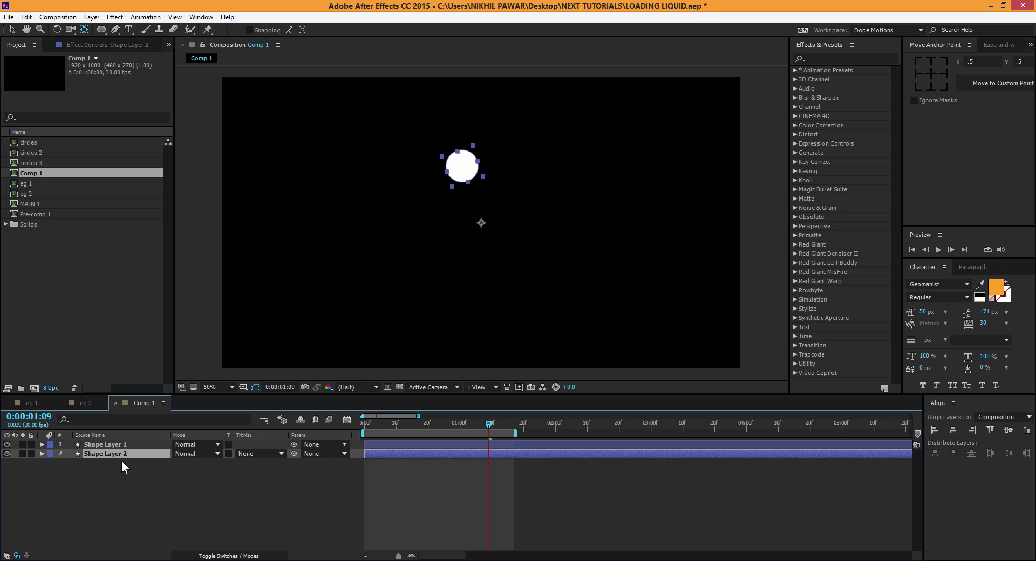
Set the Ellipse Path 1 size of Shape Layer 2 to 100, 100
{"action": "left_click", "coordinate": [42, 453]}
{"action": "left_click", "coordinate": [52, 463]}
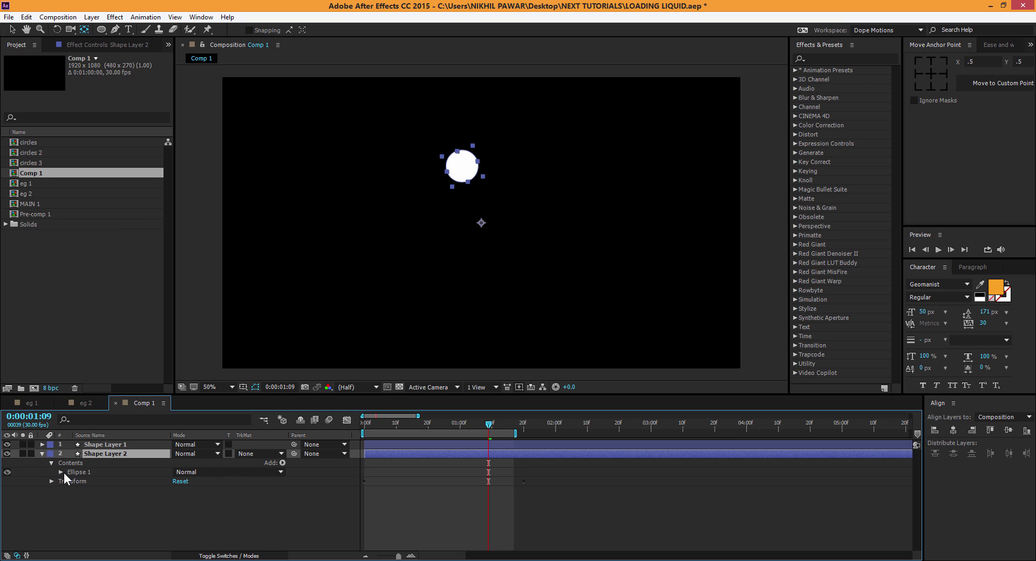
{"action": "left_click", "coordinate": [60, 472]}
{"action": "left_click", "coordinate": [70, 480]}
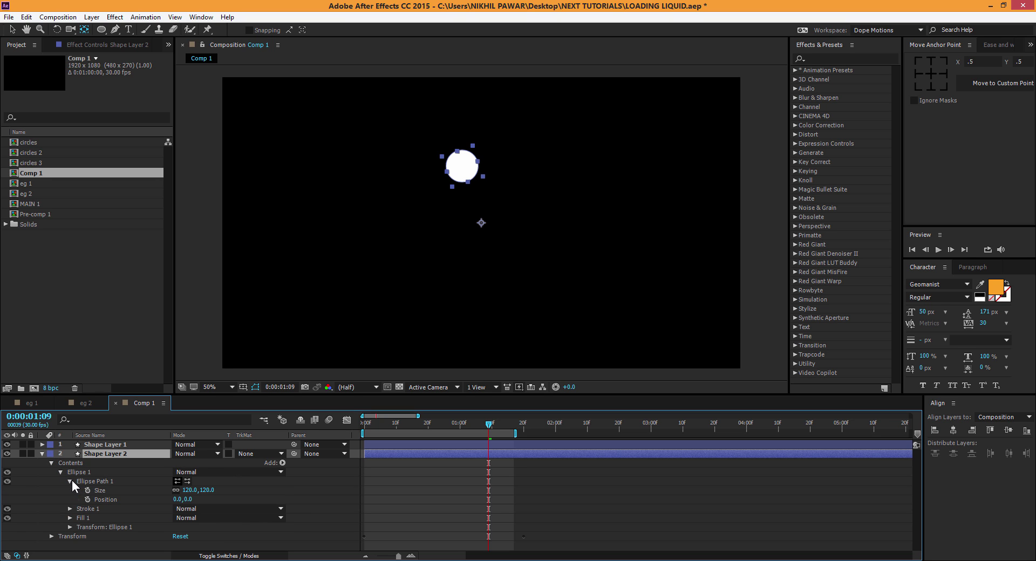
{"action": "left_click", "coordinate": [189, 490]}
{"action": "type", "text": "100"}
{"action": "left_click", "coordinate": [243, 493]}
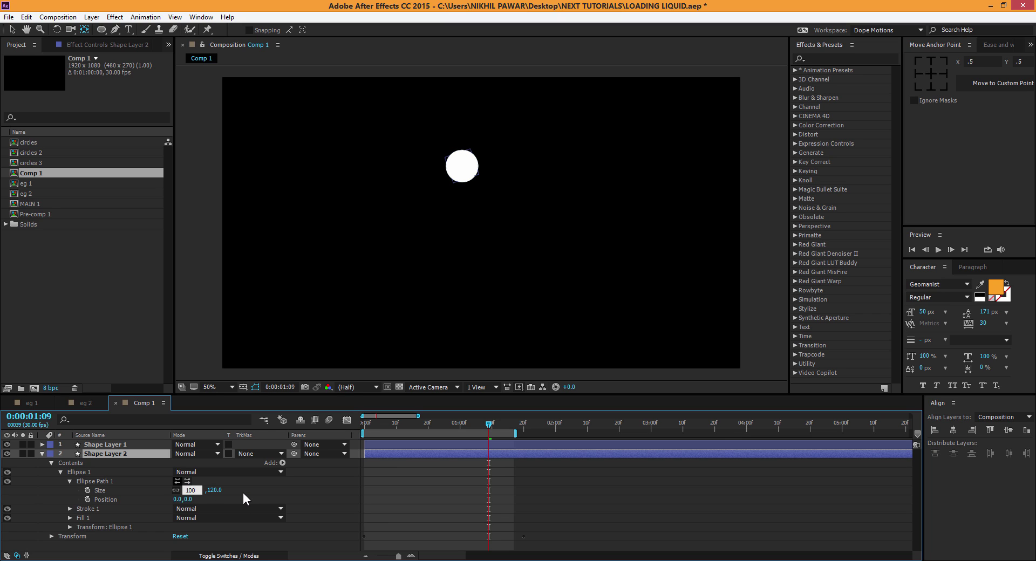
Shift Shape Layer 2 in time to start at 0:00:00:04 and scrub to 0:00:00:26 to check the trailing circle
{"action": "left_click", "coordinate": [380, 424]}
{"action": "left_click_drag", "start_coordinate": [380, 425], "coordinate": [378, 427]}
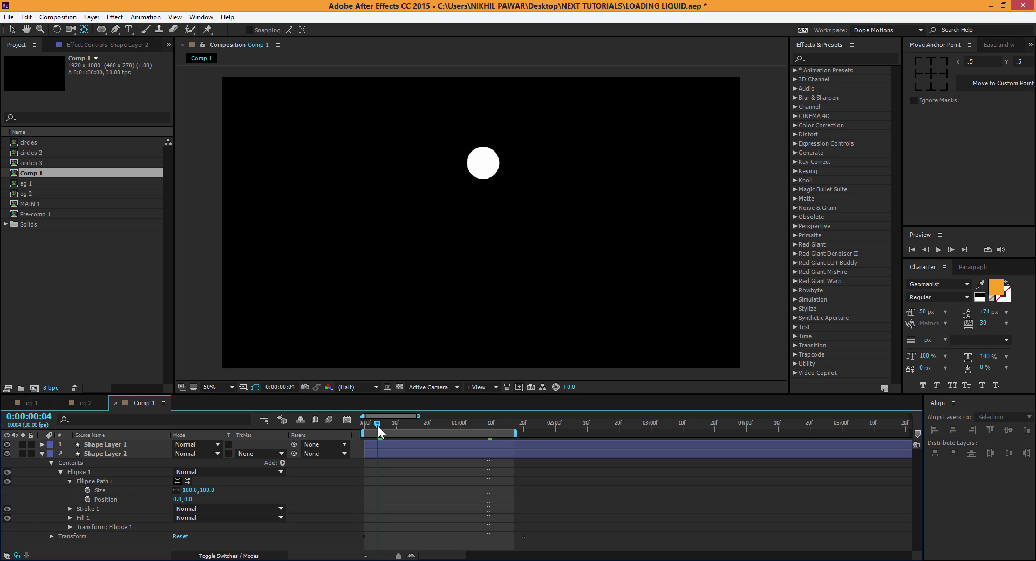
{"action": "left_click", "coordinate": [378, 454]}
{"action": "left_click", "coordinate": [12, 29]}
{"action": "left_click", "coordinate": [386, 456]}
{"action": "mouse_move", "coordinate": [387, 455]}
{"action": "left_mouse_down"}
{"action": "mouse_move", "coordinate": [397, 452]}
{"action": "mouse_move", "coordinate": [398, 422]}
{"action": "mouse_move", "coordinate": [448, 436]}
{"action": "left_mouse_up"}
{"action": "left_click", "coordinate": [540, 511]}
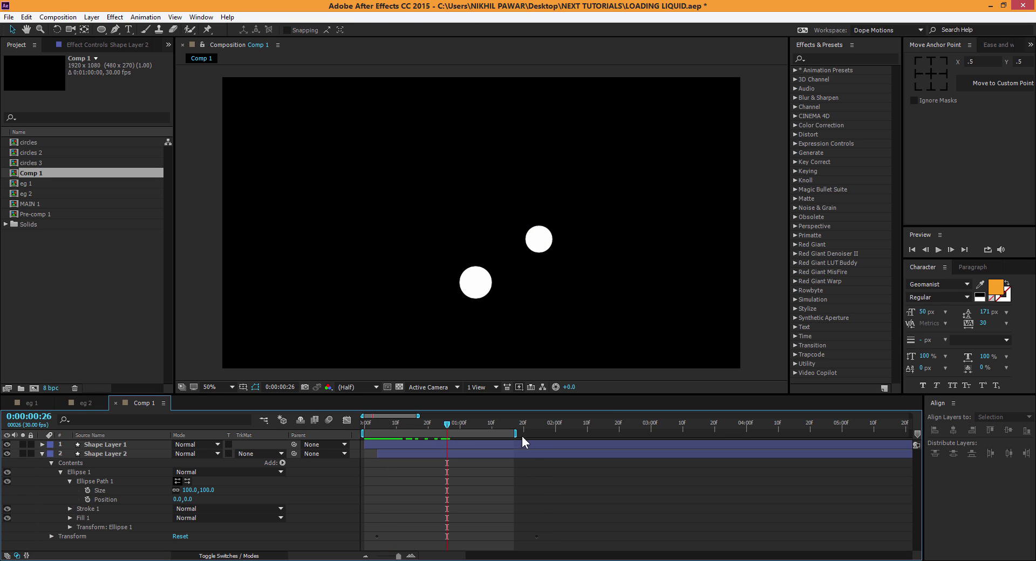
Extend the work area end just past Shape Layer 2's last rotation keyframe and preview both circles, stopping at 0:00:00:14
{"action": "left_click_drag", "start_coordinate": [517, 435], "coordinate": [542, 435]}
{"action": "key", "text": "space"}
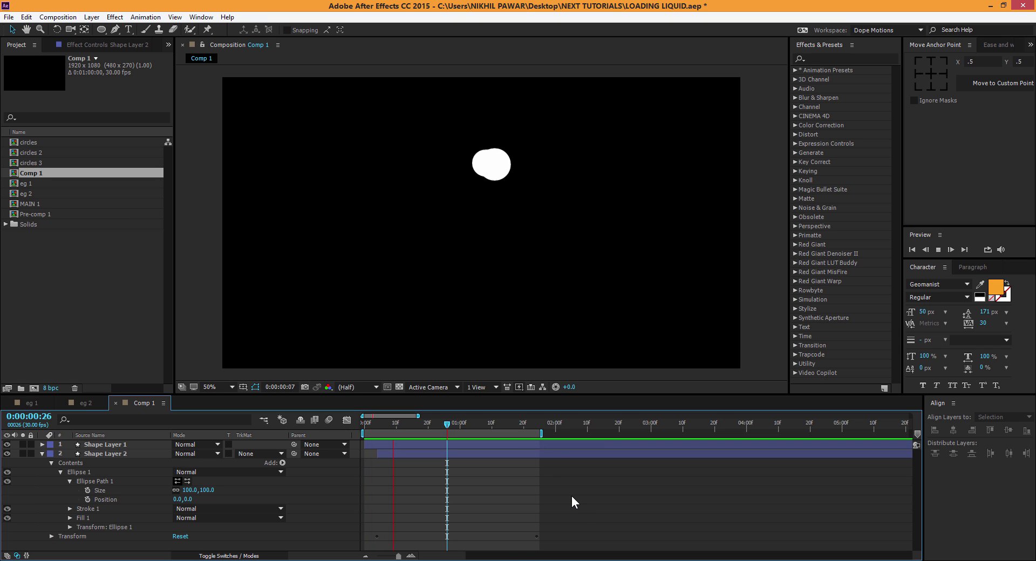
{"action": "key", "text": "space"}
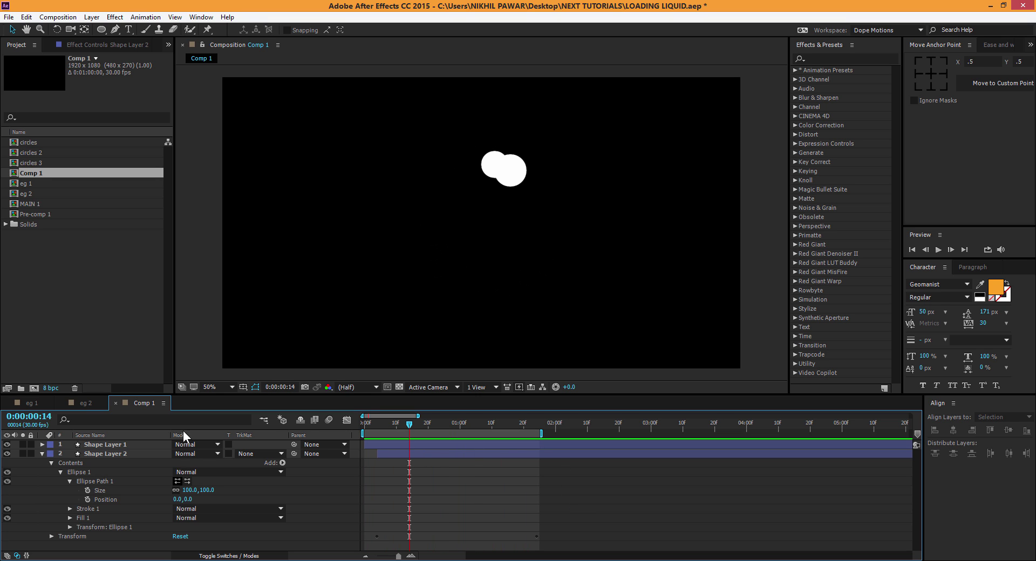
Duplicate Shape Layer 2 and place the copy at the end of the layer stack
{"action": "left_click", "coordinate": [42, 453]}
{"action": "left_click", "coordinate": [101, 454]}
{"action": "key", "text": "ctrl+d"}
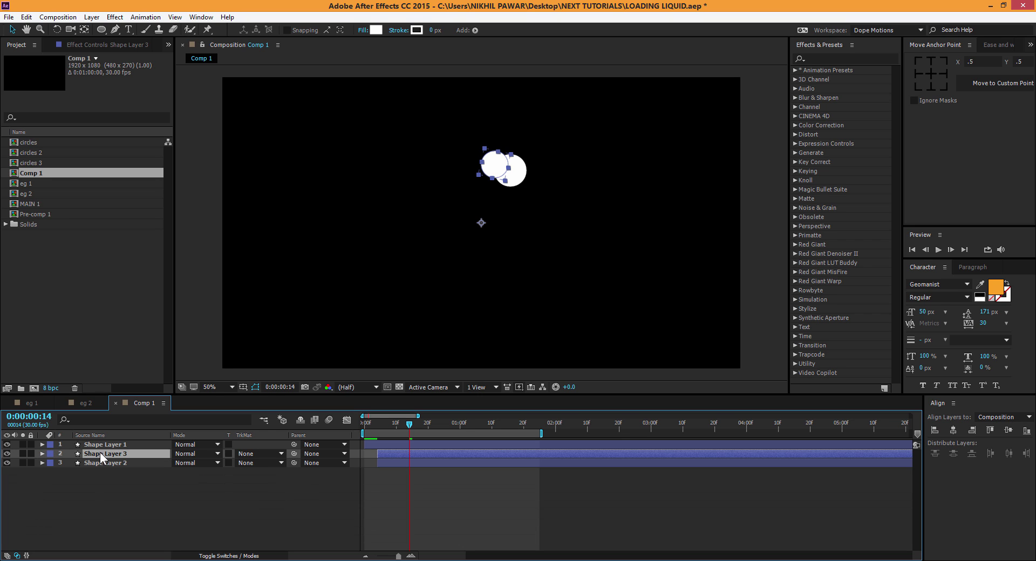
{"action": "left_click_drag", "start_coordinate": [100, 453], "coordinate": [102, 469]}
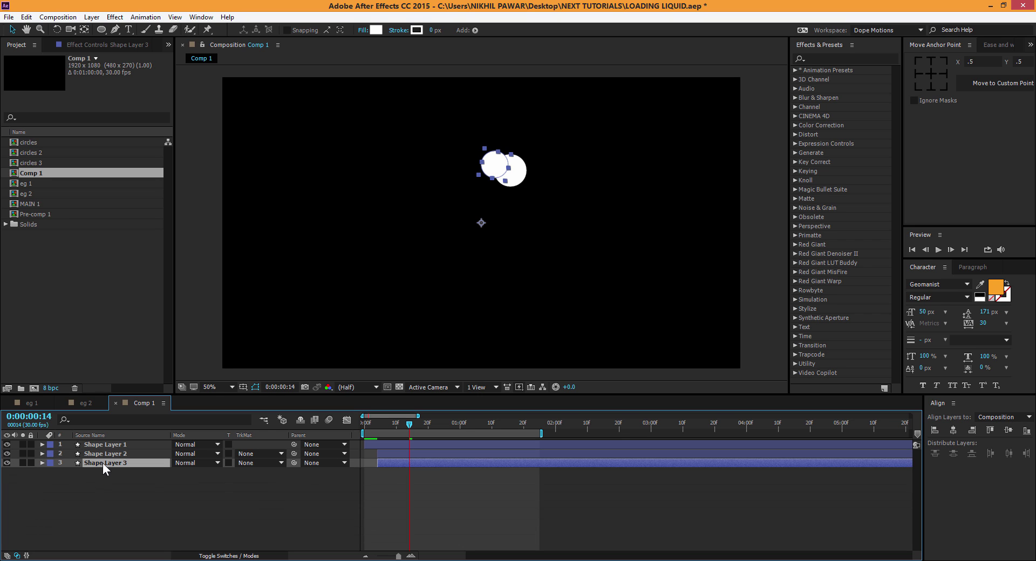
Set the Ellipse Path 1 size of Shape Layer 3 to 80, 80
{"action": "left_click", "coordinate": [42, 463]}
{"action": "left_click", "coordinate": [50, 474]}
{"action": "left_click", "coordinate": [60, 482]}
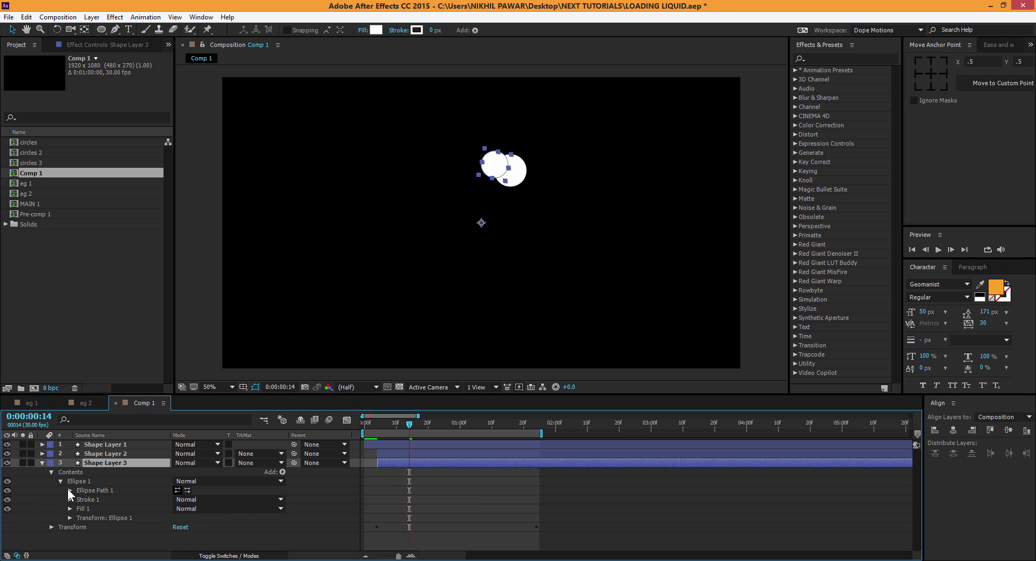
{"action": "left_click", "coordinate": [70, 490]}
{"action": "left_click", "coordinate": [190, 499]}
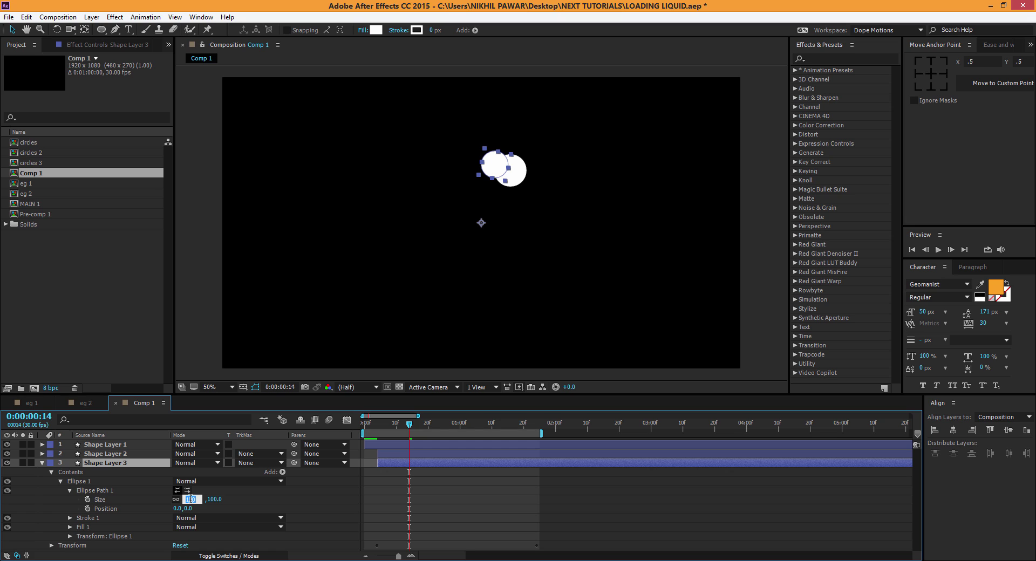
{"action": "type", "text": "80"}
{"action": "left_click", "coordinate": [216, 509]}
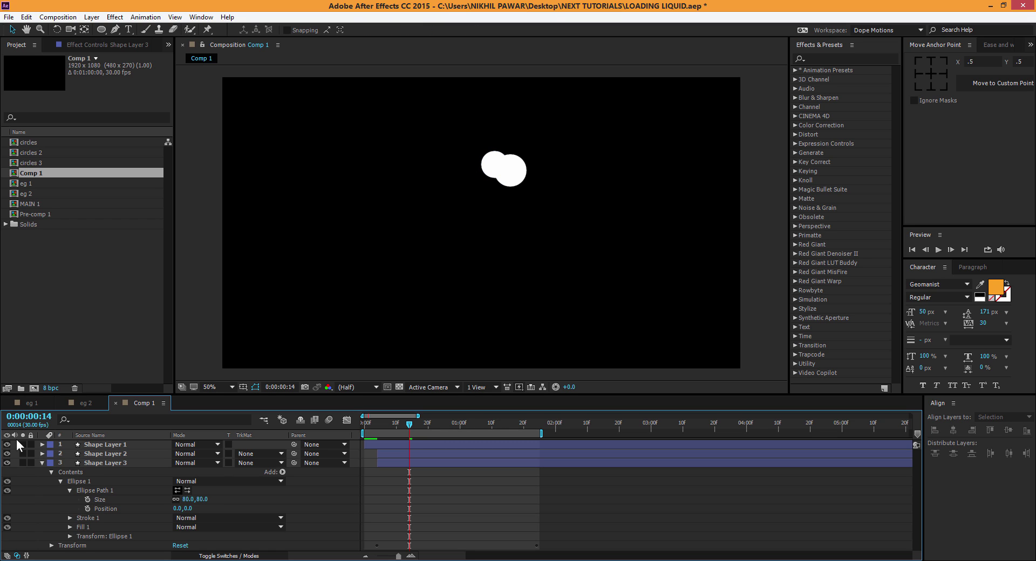
Collapse Shape Layer 3 and shift it in time to start at 0:00:00:08
{"action": "left_click", "coordinate": [42, 463]}
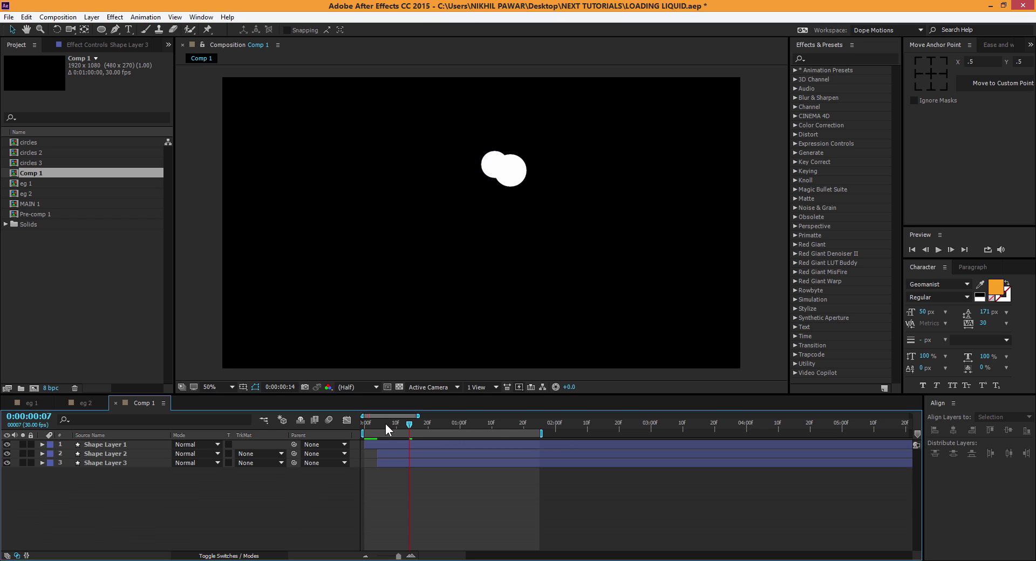
{"action": "left_click_drag", "start_coordinate": [385, 423], "coordinate": [389, 423]}
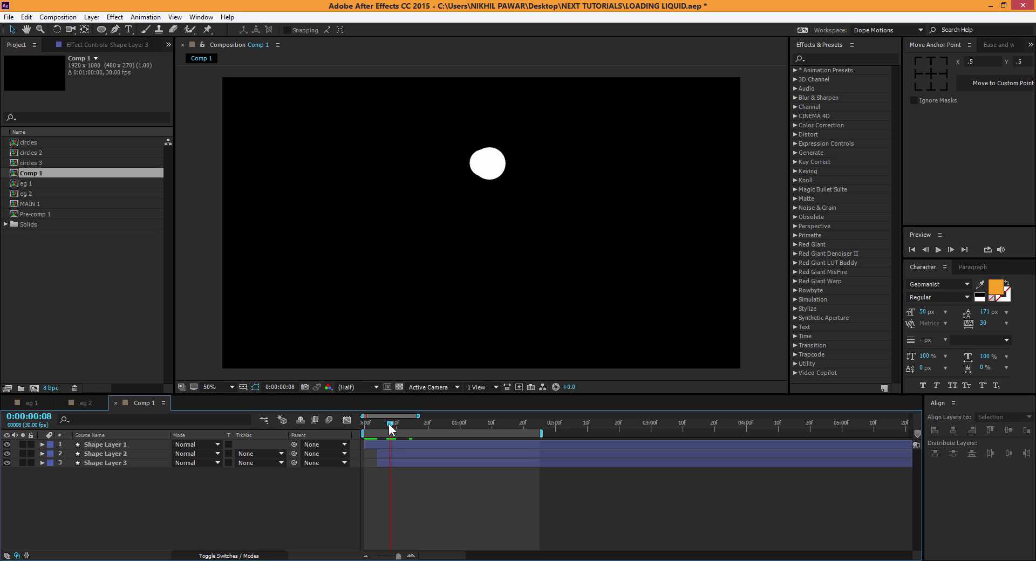
{"action": "left_click", "coordinate": [400, 462]}
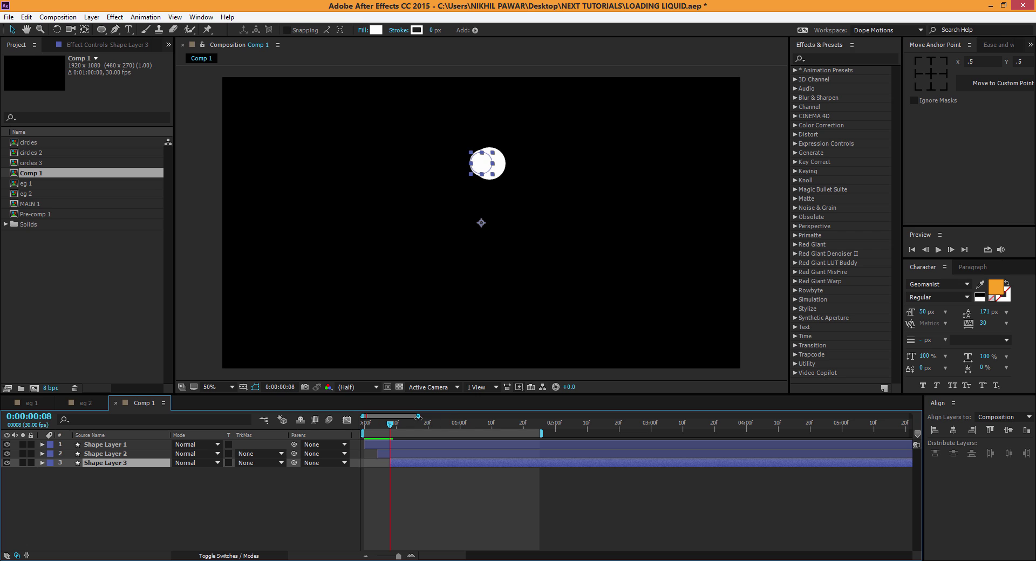
Duplicate Shape Layer 3 and place the copy beneath it in the layer stack
{"action": "left_click_drag", "start_coordinate": [418, 416], "coordinate": [381, 416]}
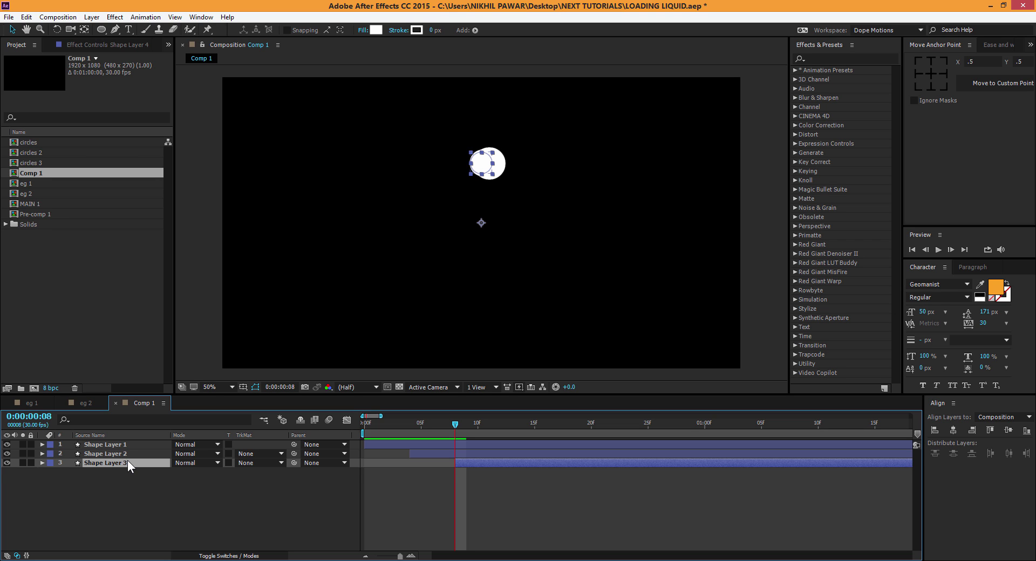
{"action": "key", "text": "ctrl+d"}
{"action": "left_click_drag", "start_coordinate": [127, 462], "coordinate": [128, 476]}
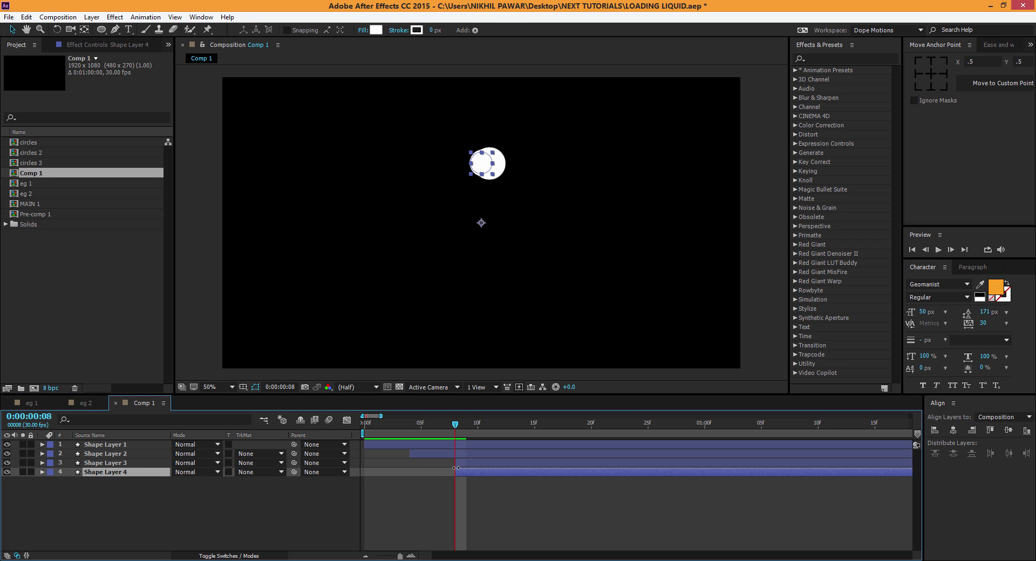
Shift Shape Layer 4 in time to start at 0:00:00:12
{"action": "left_click_drag", "start_coordinate": [484, 471], "coordinate": [506, 471]}
{"action": "left_click", "coordinate": [480, 422]}
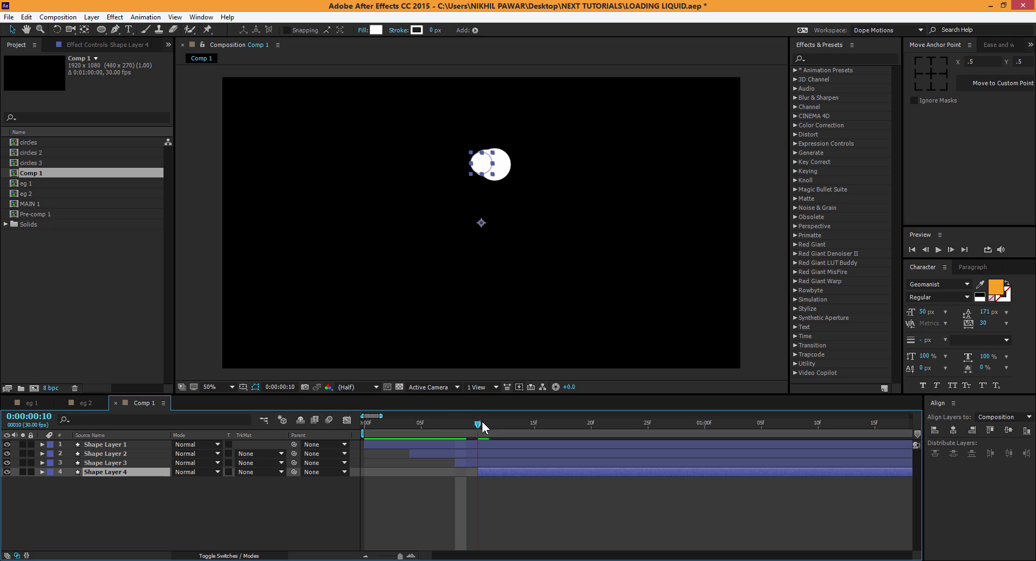
{"action": "left_click_drag", "start_coordinate": [483, 422], "coordinate": [496, 421]}
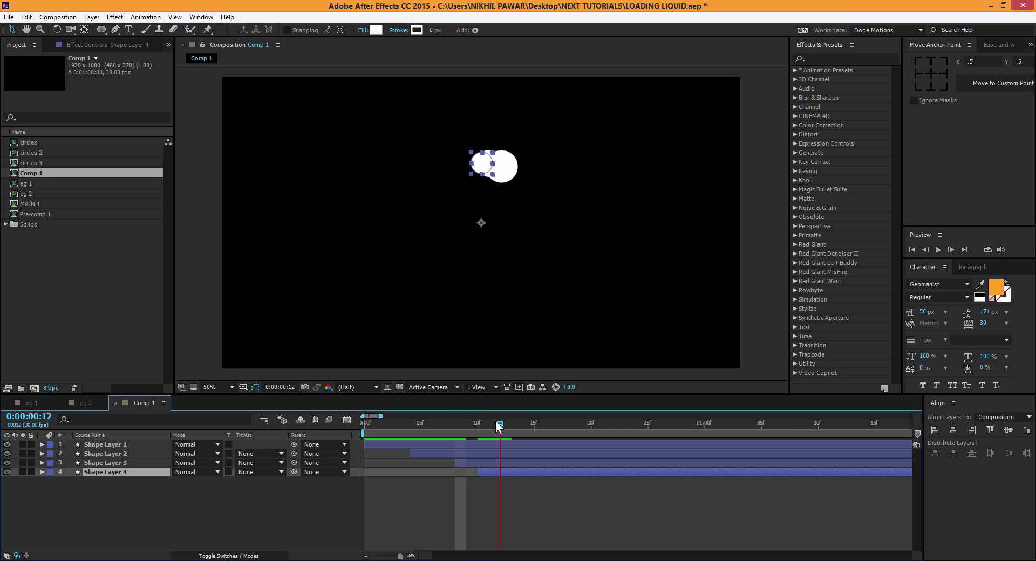
{"action": "key", "text": "["}
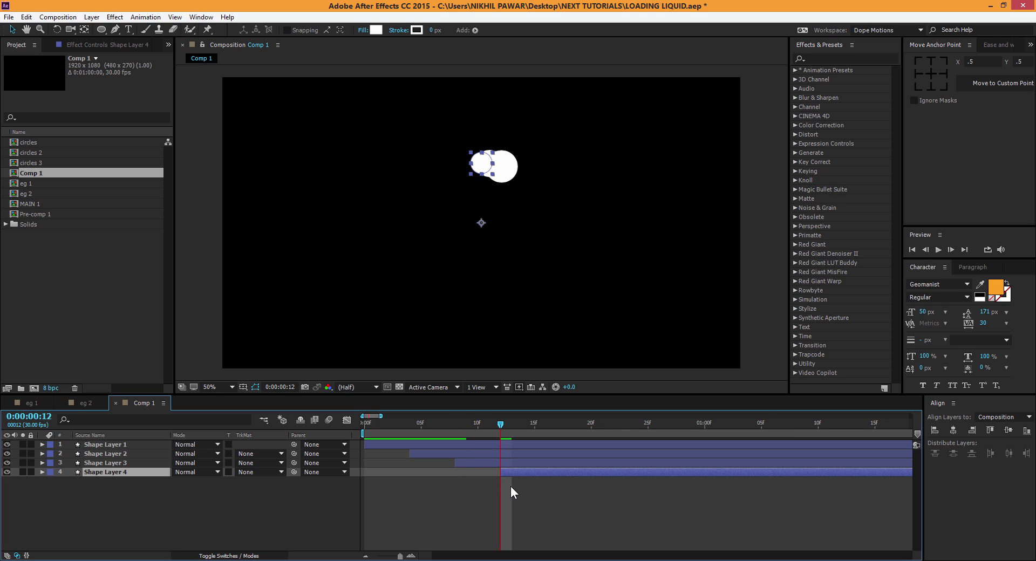
Set the Ellipse Path 1 size of Shape Layer 4 to 60, 60 and collapse the layer
{"action": "left_click", "coordinate": [42, 472]}
{"action": "left_click", "coordinate": [52, 481]}
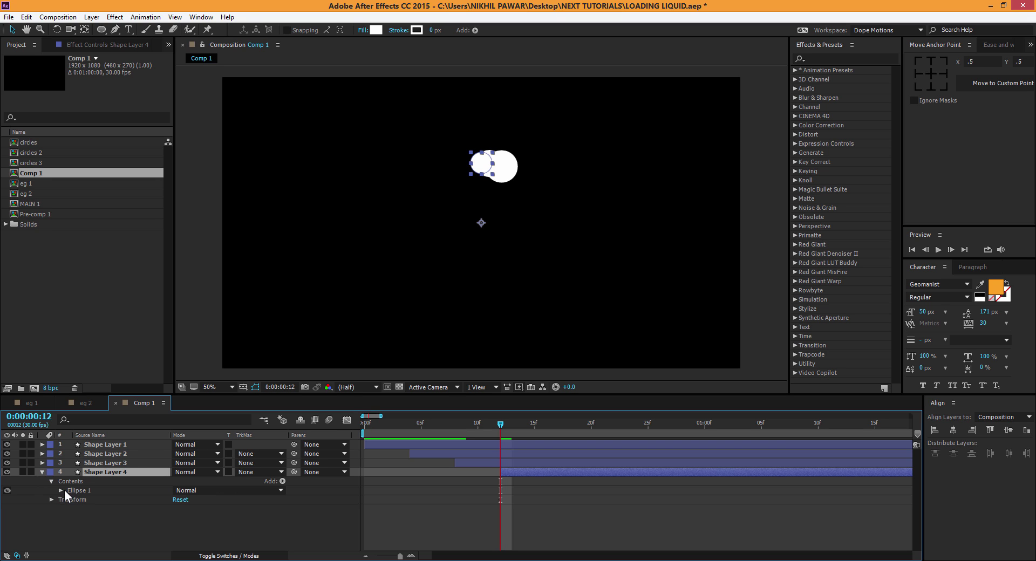
{"action": "left_click", "coordinate": [60, 490]}
{"action": "left_click", "coordinate": [69, 500]}
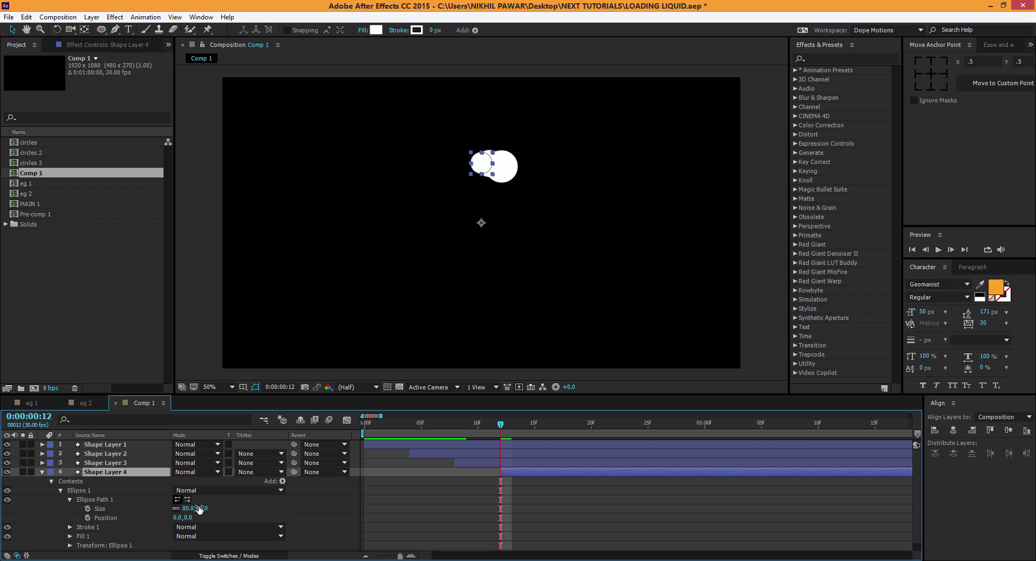
{"action": "left_click", "coordinate": [188, 511]}
{"action": "type", "text": "60"}
{"action": "left_click", "coordinate": [244, 512]}
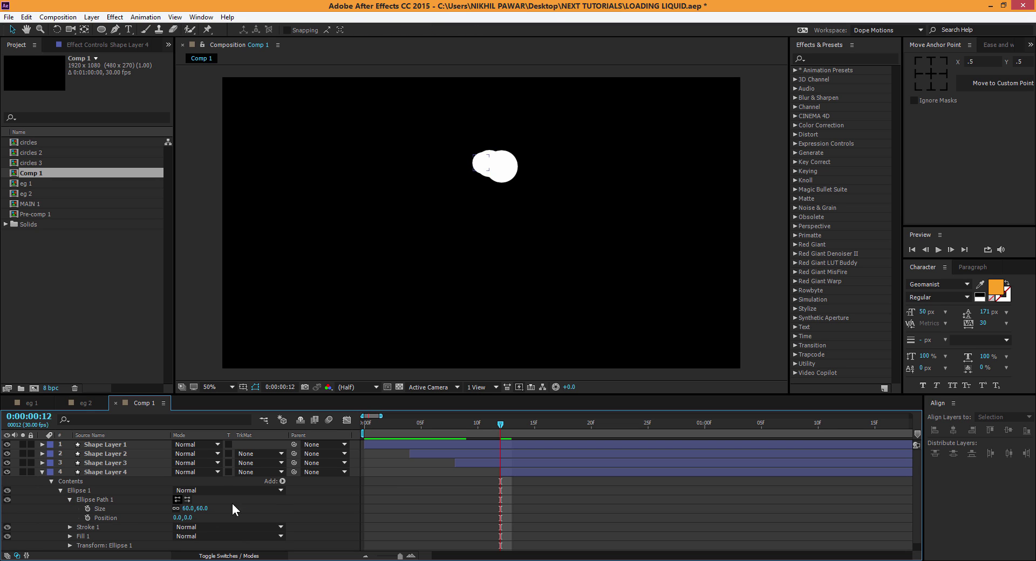
{"action": "left_click", "coordinate": [43, 473]}
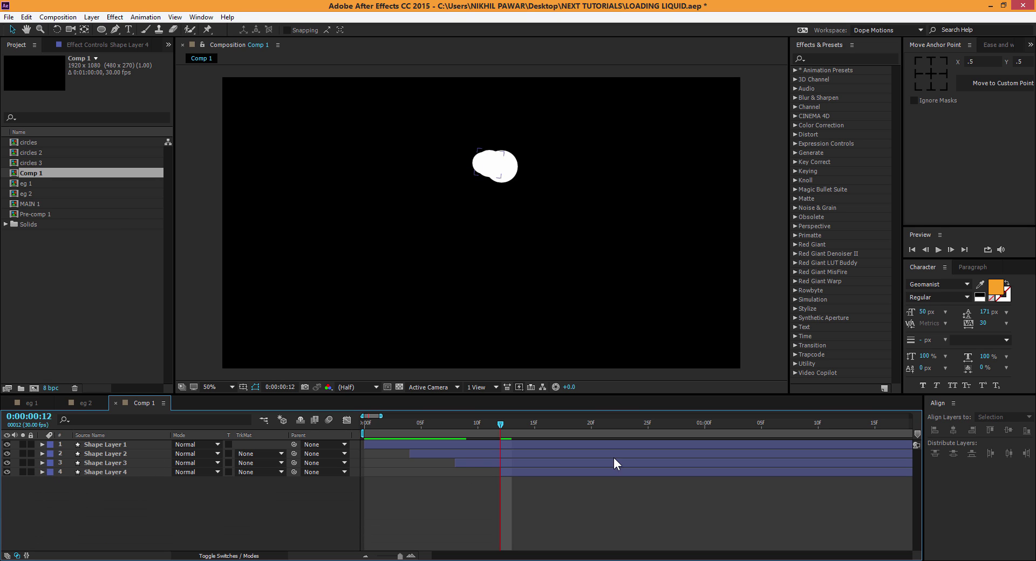
Extend the work area to end at about 0:00:02:03 and preview the motion of the four circles
{"action": "left_click_drag", "start_coordinate": [504, 422], "coordinate": [523, 422]}
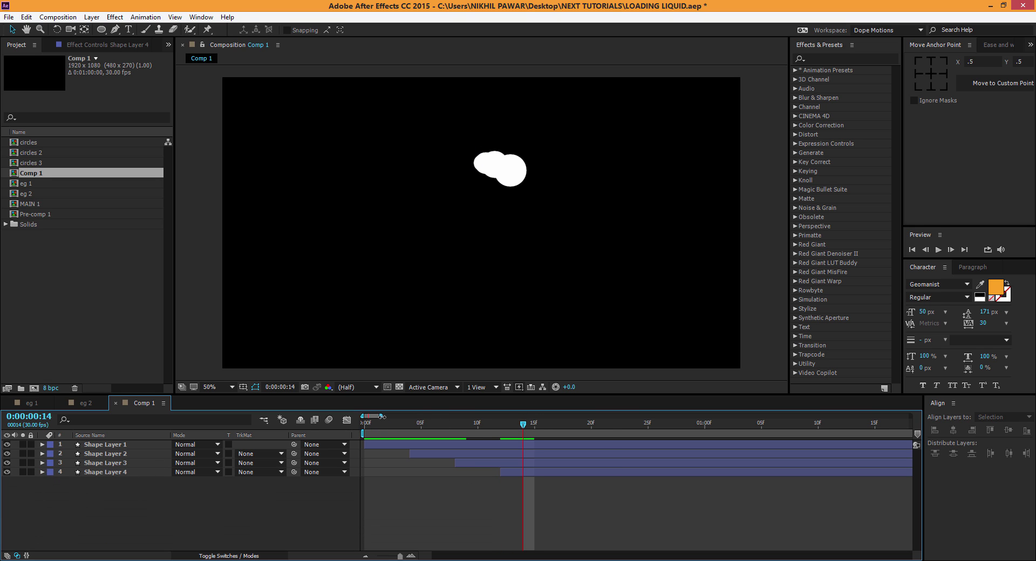
{"action": "left_click_drag", "start_coordinate": [381, 416], "coordinate": [414, 416]}
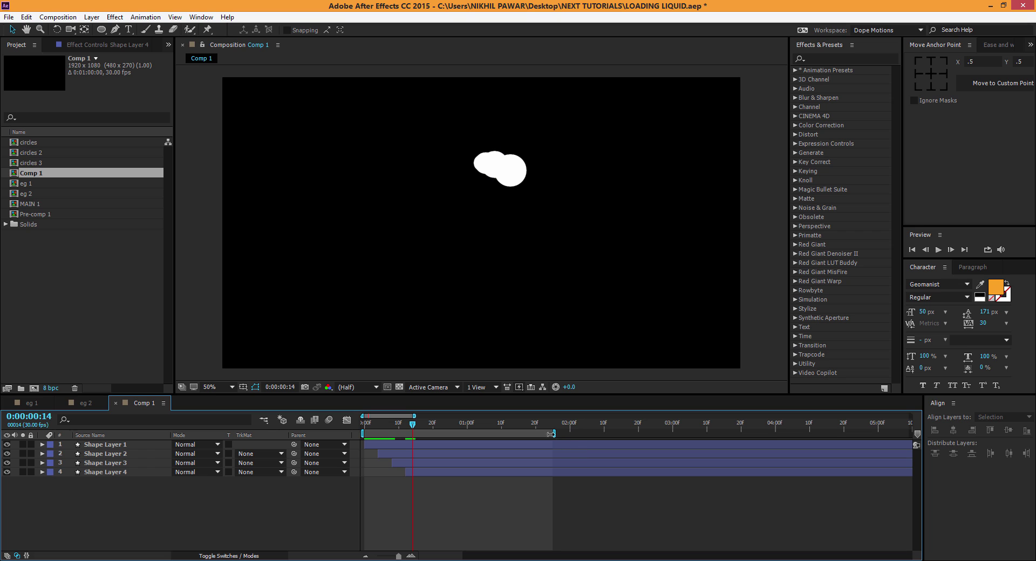
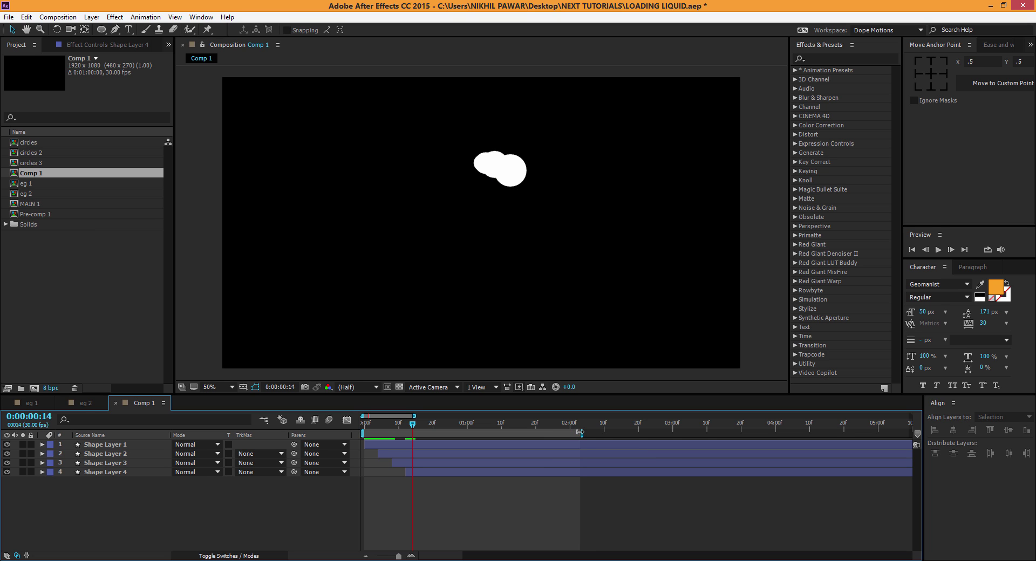
{"action": "key", "text": "space"}
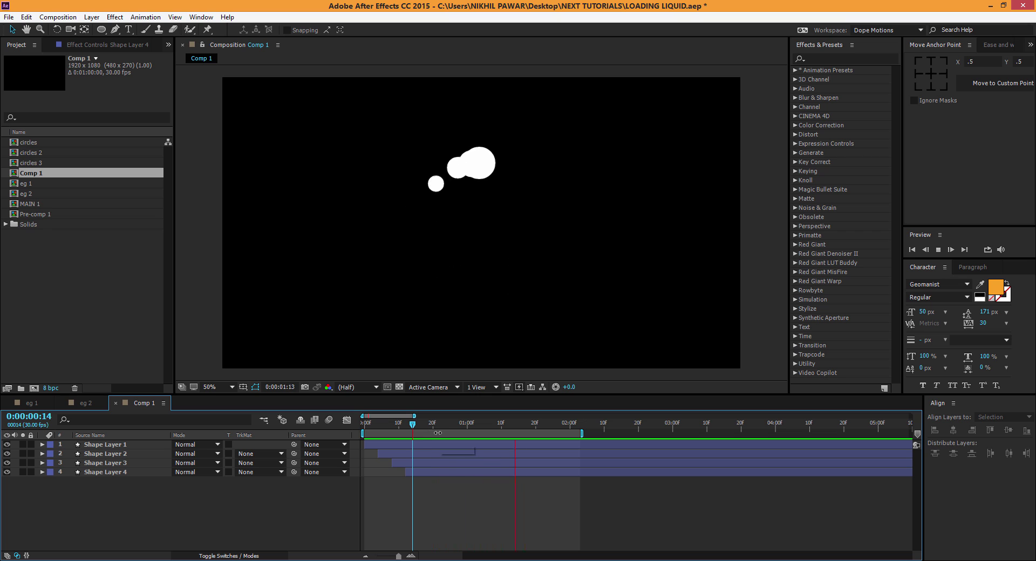
{"action": "key", "text": "space"}
Scrub through the loader animation in the eg 1 composition for reference and return to Comp 1
{"action": "left_click", "coordinate": [33, 405]}
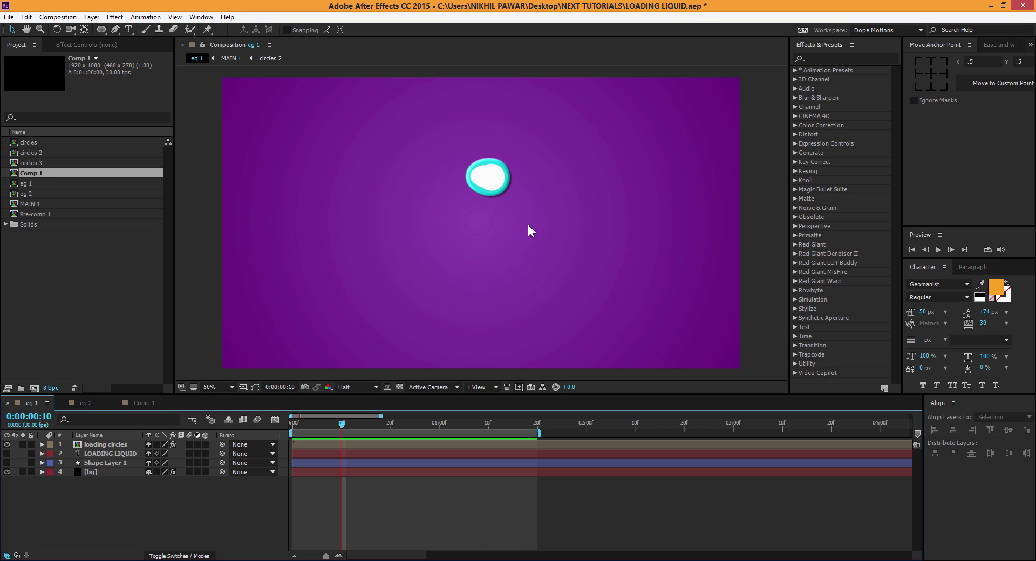
{"action": "left_click_drag", "start_coordinate": [345, 423], "coordinate": [431, 428]}
{"action": "left_click", "coordinate": [151, 403]}
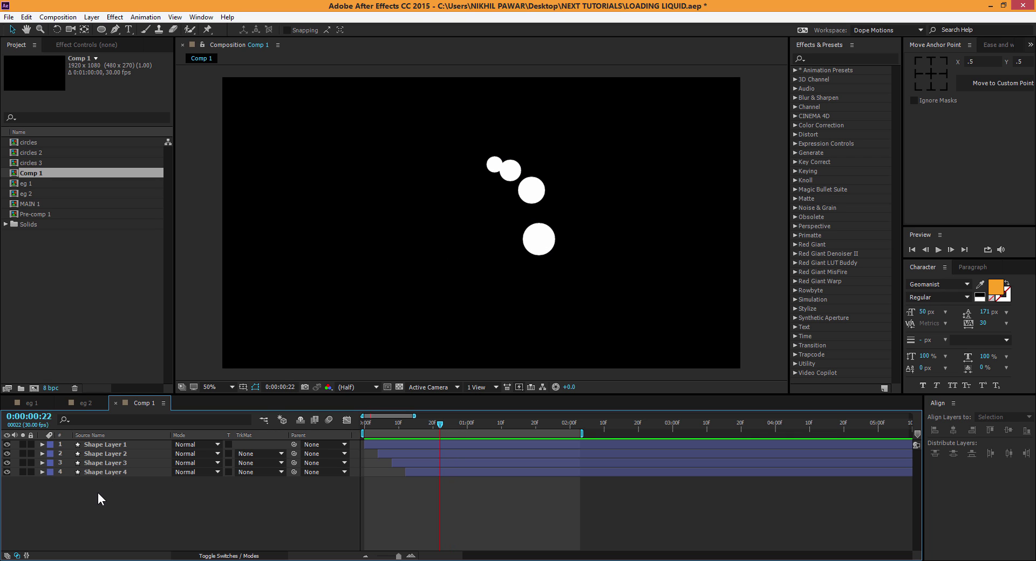
Add a null object to Comp 1
{"action": "left_click_drag", "start_coordinate": [98, 494], "coordinate": [109, 443]}
{"action": "left_click", "coordinate": [124, 492]}
{"action": "left_click", "coordinate": [82, 503]}
{"action": "right_click", "coordinate": [132, 515]}
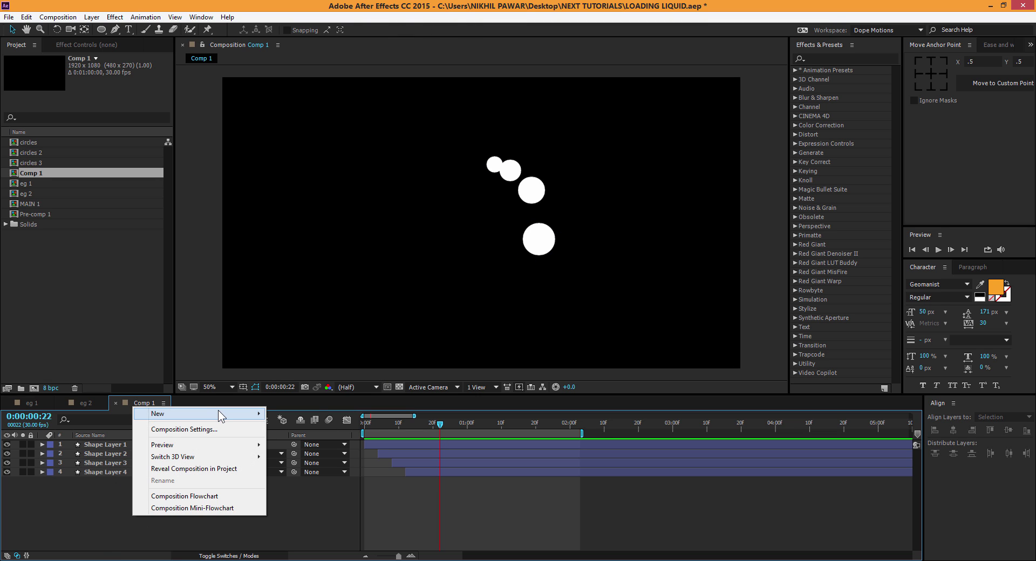
{"action": "mouse_move", "coordinate": [219, 410]}
{"action": "left_click", "coordinate": [300, 477]}
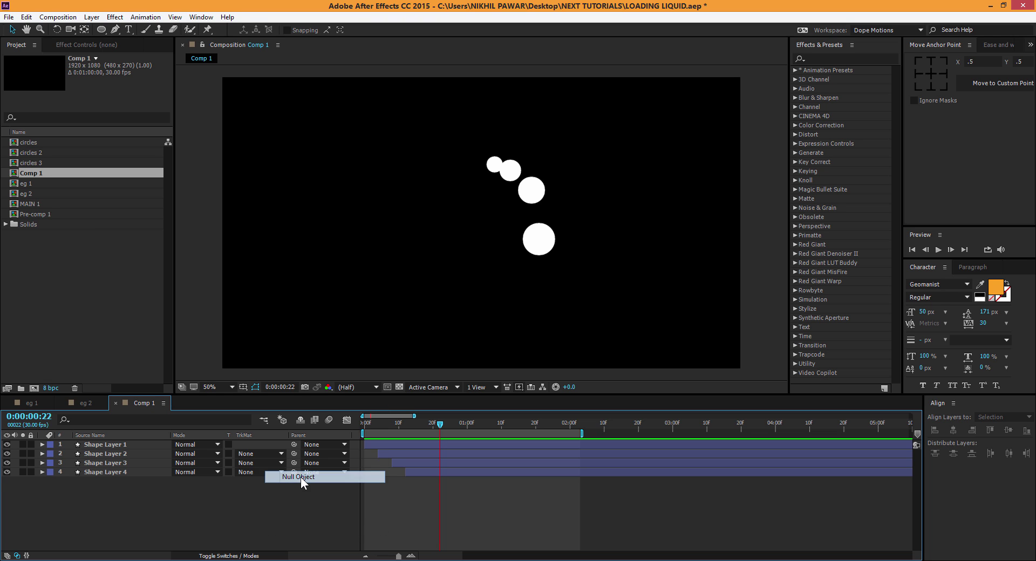
Parent Shape Layers 1 through 4 to Null 2 and select the null
{"action": "left_click_drag", "start_coordinate": [100, 500], "coordinate": [111, 455]}
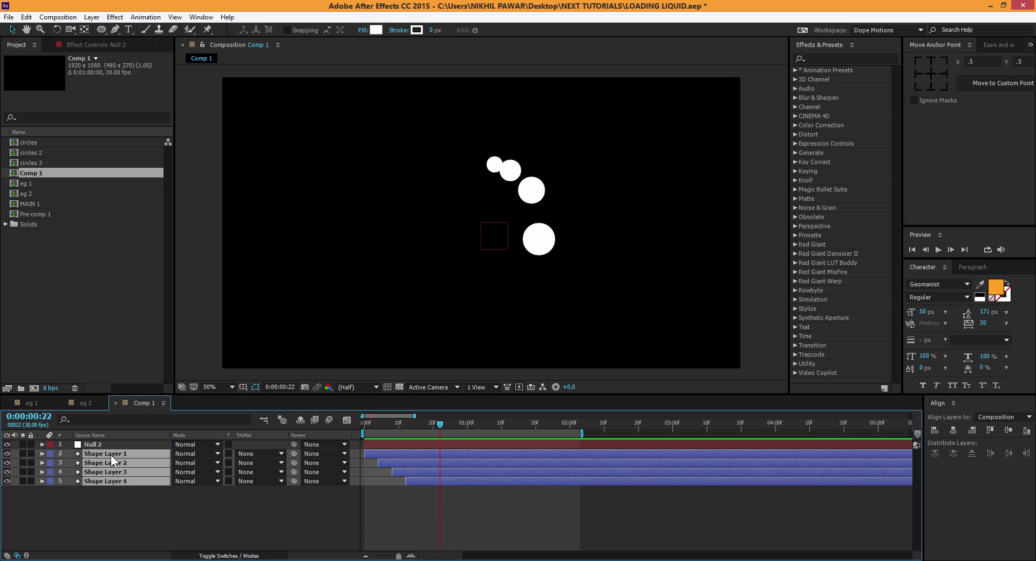
{"action": "left_click_drag", "start_coordinate": [294, 454], "coordinate": [105, 443]}
{"action": "left_click", "coordinate": [106, 443]}
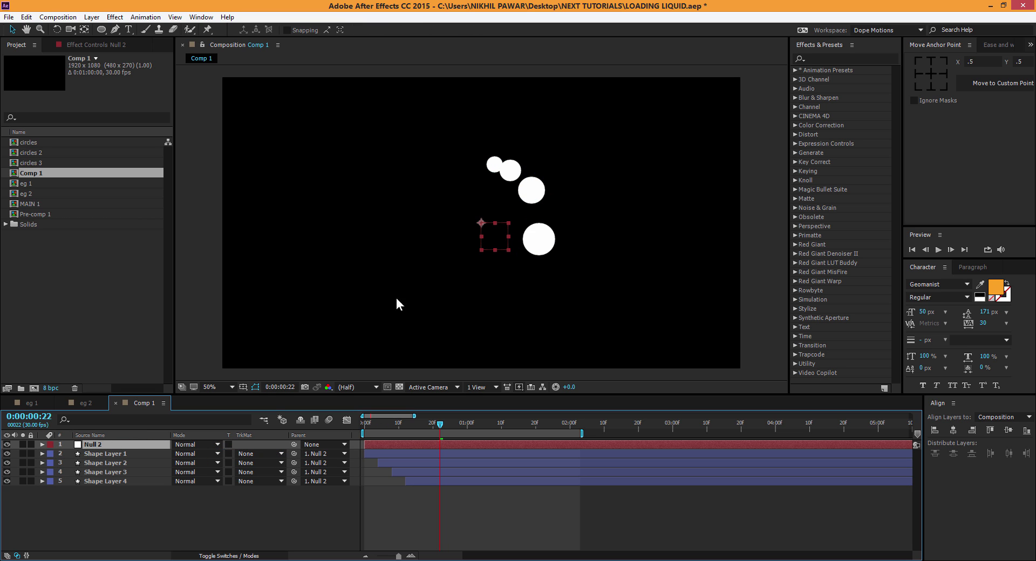
{"action": "mouse_move", "coordinate": [476, 226]}
{"action": "left_mouse_down"}
{"action": "mouse_move", "coordinate": [391, 230]}
{"action": "mouse_move", "coordinate": [439, 250]}
{"action": "mouse_move", "coordinate": [474, 213]}
{"action": "mouse_move", "coordinate": [480, 222]}
{"action": "left_mouse_up"}
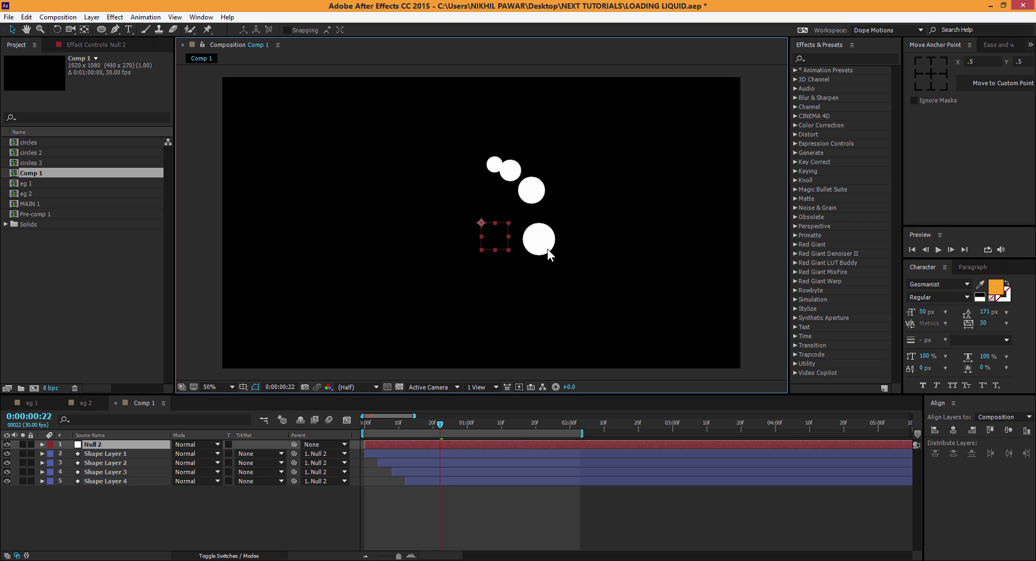
Scrub Comp 1 to about 0:00:01:15, compare it with the eg 1 composition and return to Comp 1
{"action": "left_click_drag", "start_coordinate": [442, 424], "coordinate": [513, 423]}
{"action": "left_click", "coordinate": [30, 403]}
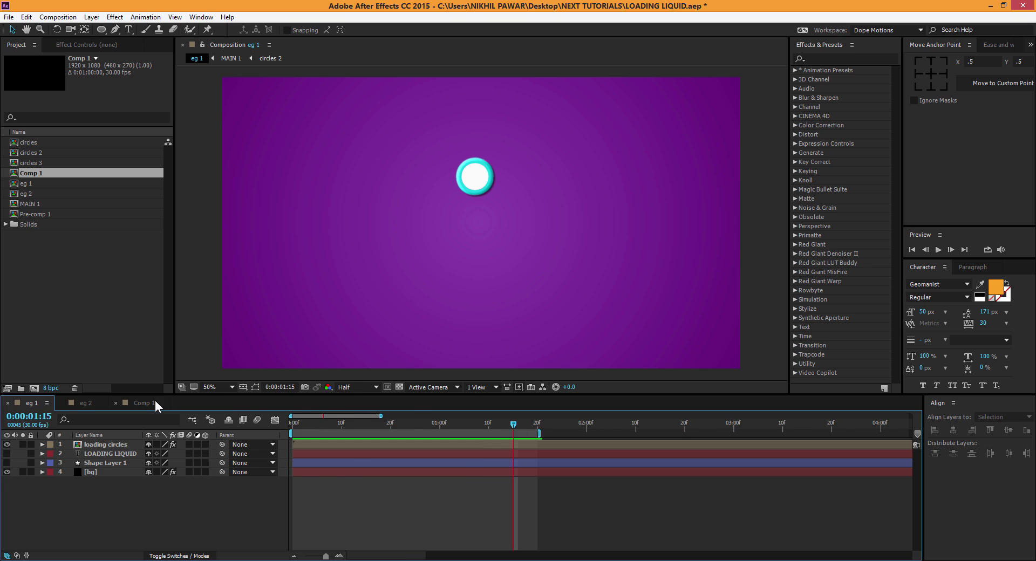
{"action": "left_click", "coordinate": [143, 403]}
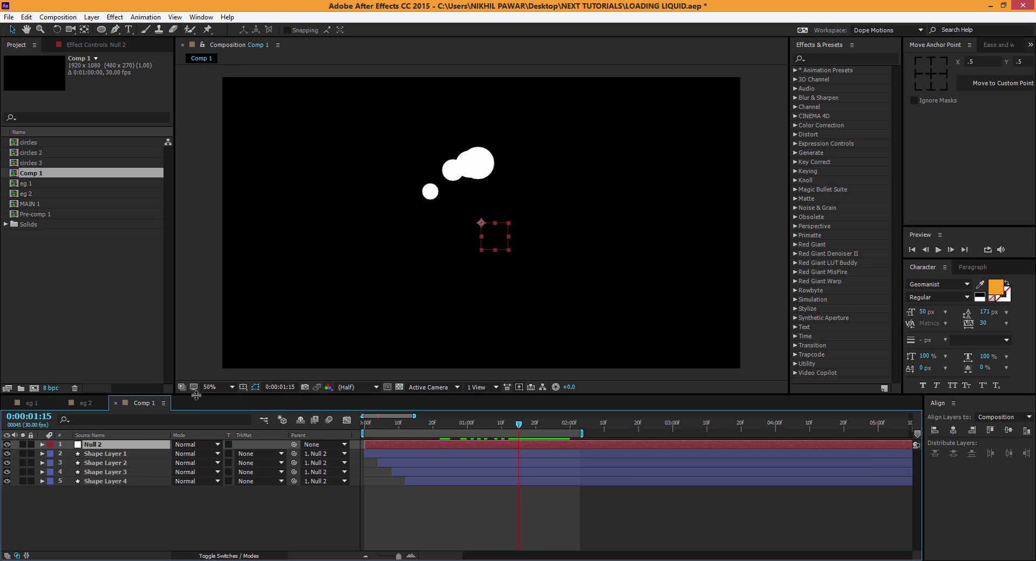
{"action": "left_click", "coordinate": [971, 431]}
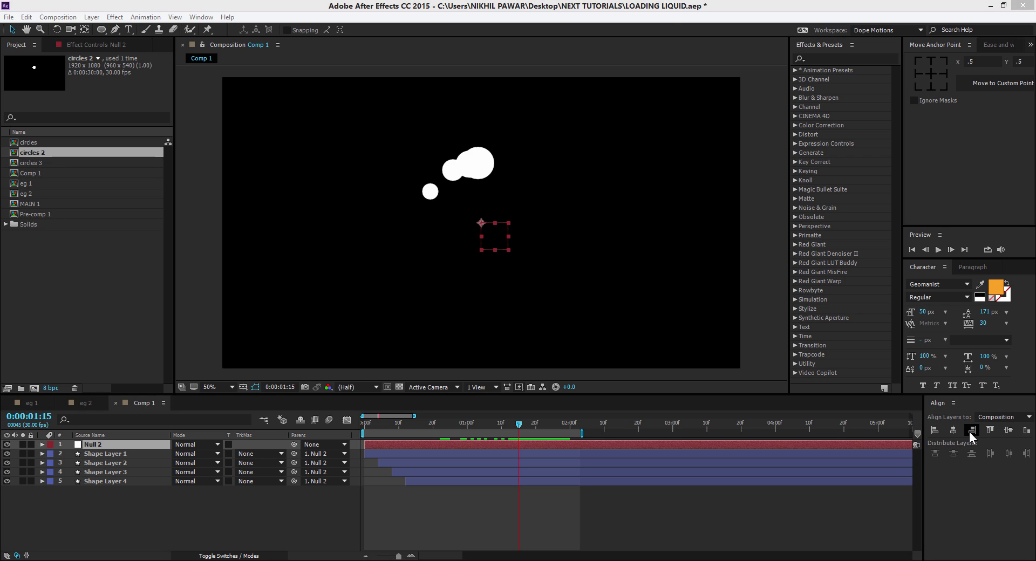
Add a rotation keyframe of 0° to Null 2 at 0:00:00:00
{"action": "left_click", "coordinate": [102, 446]}
{"action": "key", "text": "r"}
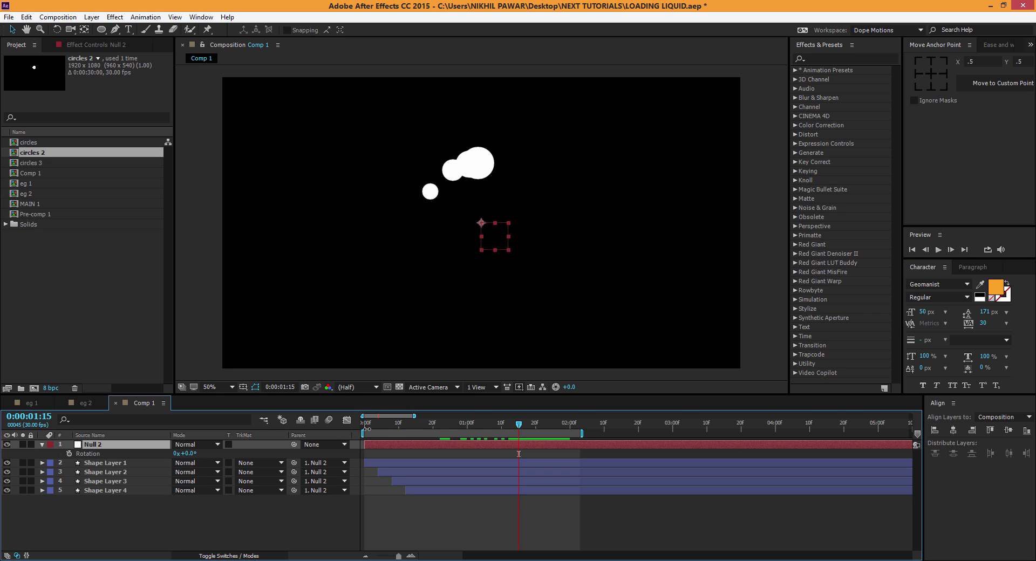
{"action": "left_click_drag", "start_coordinate": [387, 425], "coordinate": [358, 425]}
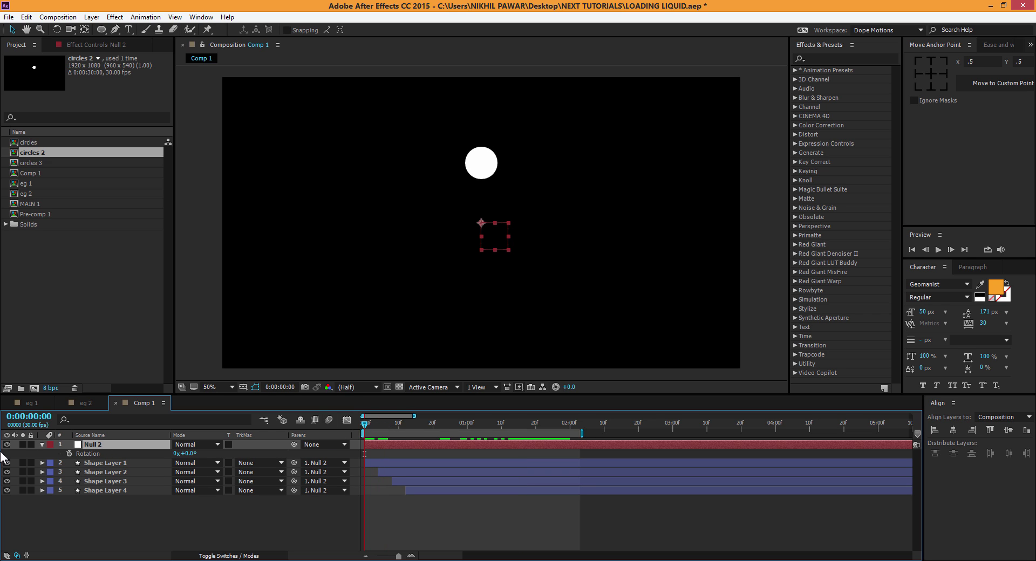
{"action": "left_click", "coordinate": [69, 454]}
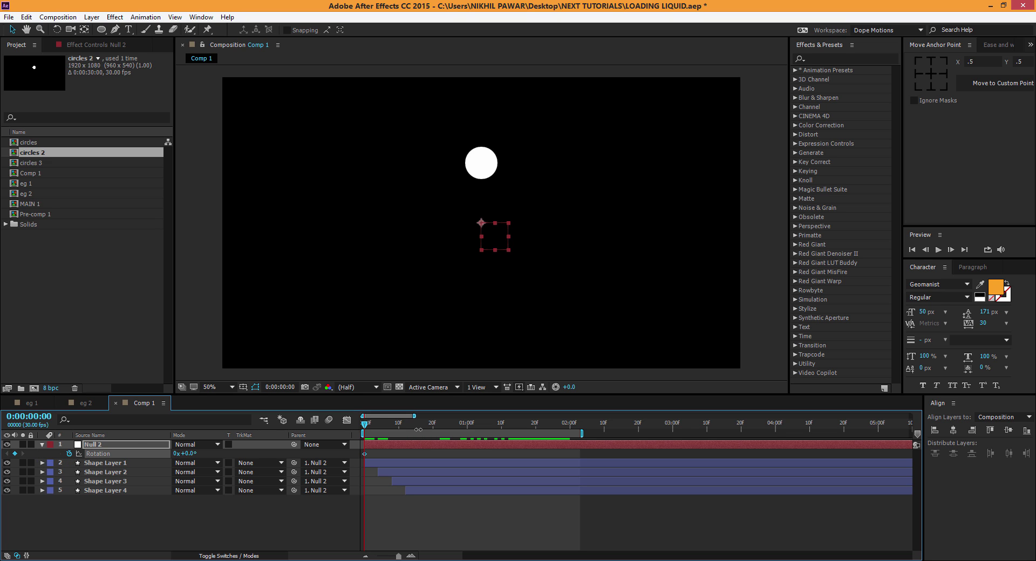
Keyframe the rotation of Null 2 to -25° at 0:00:01:05
{"action": "left_click_drag", "start_coordinate": [418, 429], "coordinate": [484, 423]}
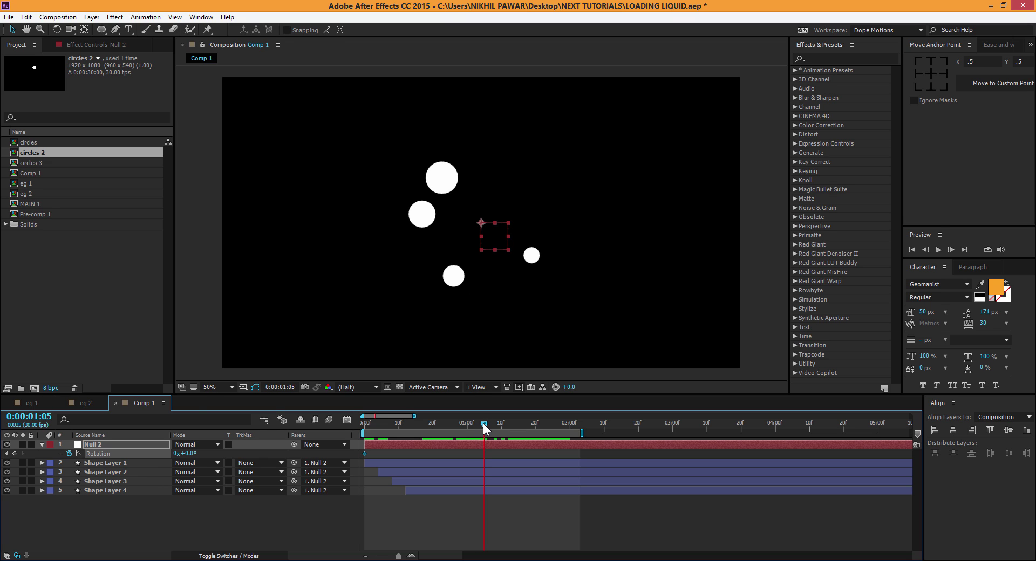
{"action": "left_click", "coordinate": [188, 454]}
{"action": "type", "text": "-25"}
{"action": "left_click", "coordinate": [222, 500]}
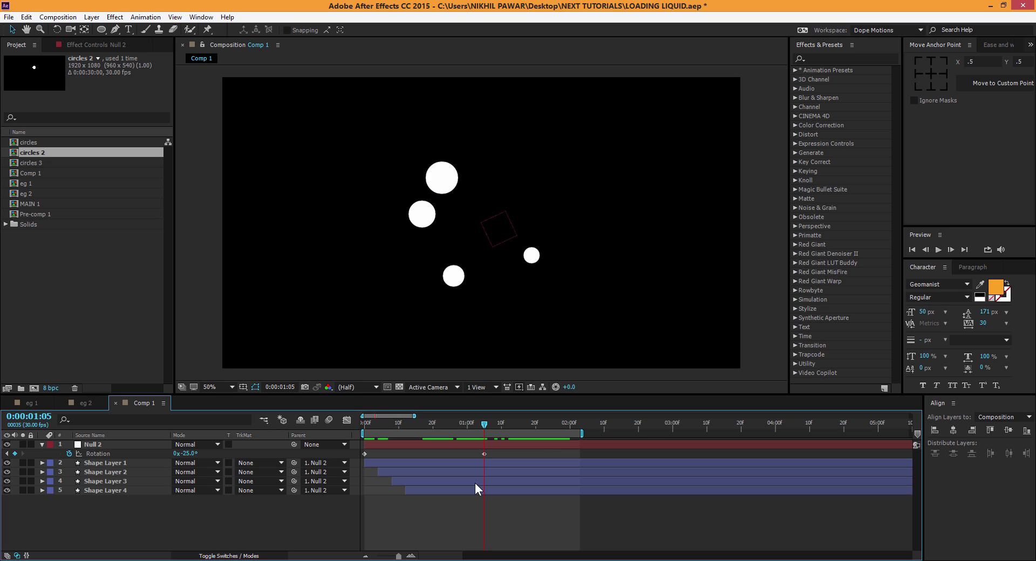
Keyframe the rotation of Null 2 back to 0° at 0:00:02:00
{"action": "left_click_drag", "start_coordinate": [494, 423], "coordinate": [553, 426]}
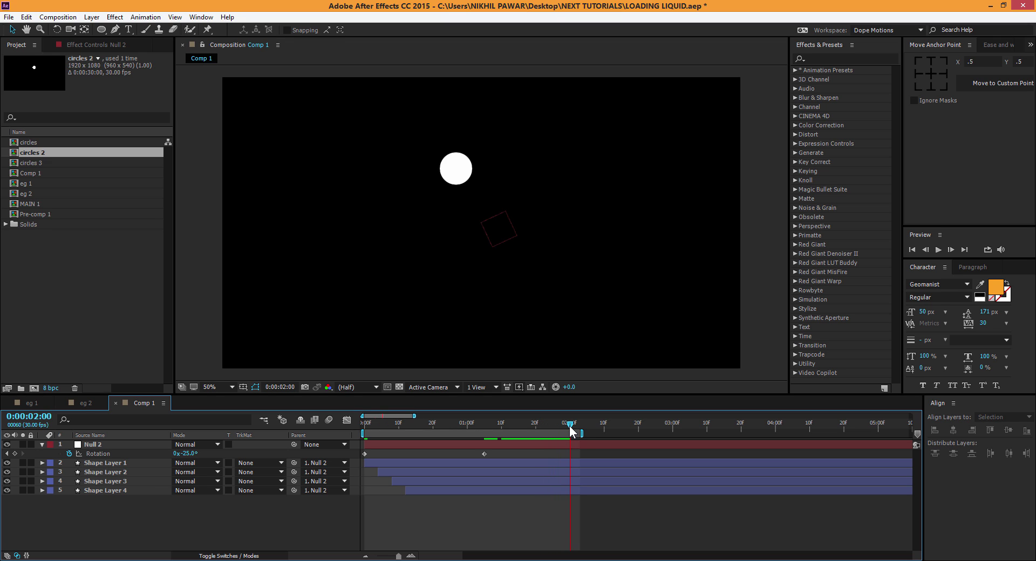
{"action": "left_click", "coordinate": [189, 454]}
{"action": "type", "text": "0"}
{"action": "key", "text": "Return"}
Extend the work area to about 0:00:02:07 and preview the circles with the null's rotation
{"action": "left_click_drag", "start_coordinate": [571, 421], "coordinate": [594, 435]}
{"action": "key", "text": "space"}
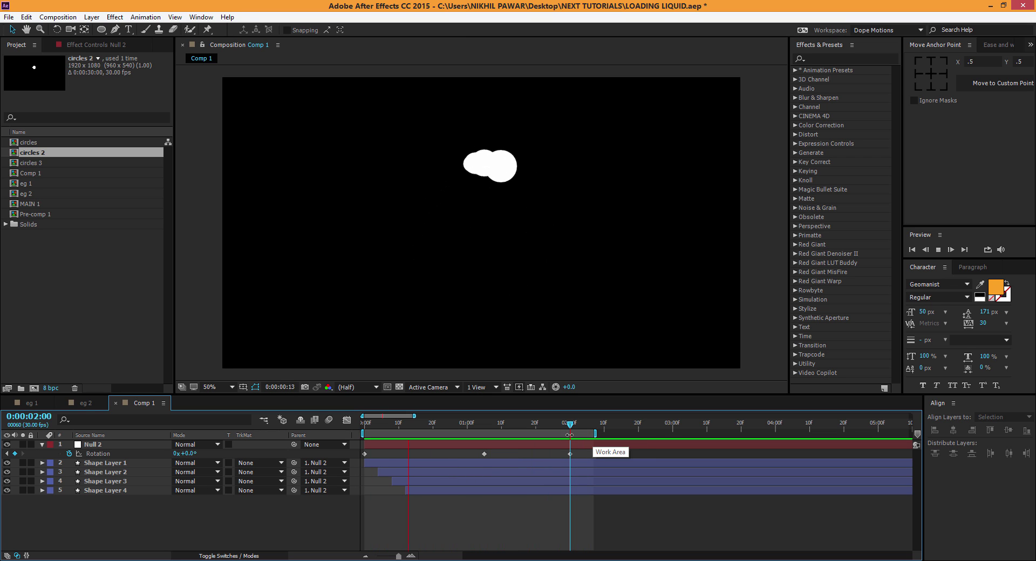
{"action": "left_click", "coordinate": [566, 427]}
Apply Easy Ease to all three rotation keyframes of Null 2 and preview the animation
{"action": "left_click_drag", "start_coordinate": [568, 425], "coordinate": [363, 455]}
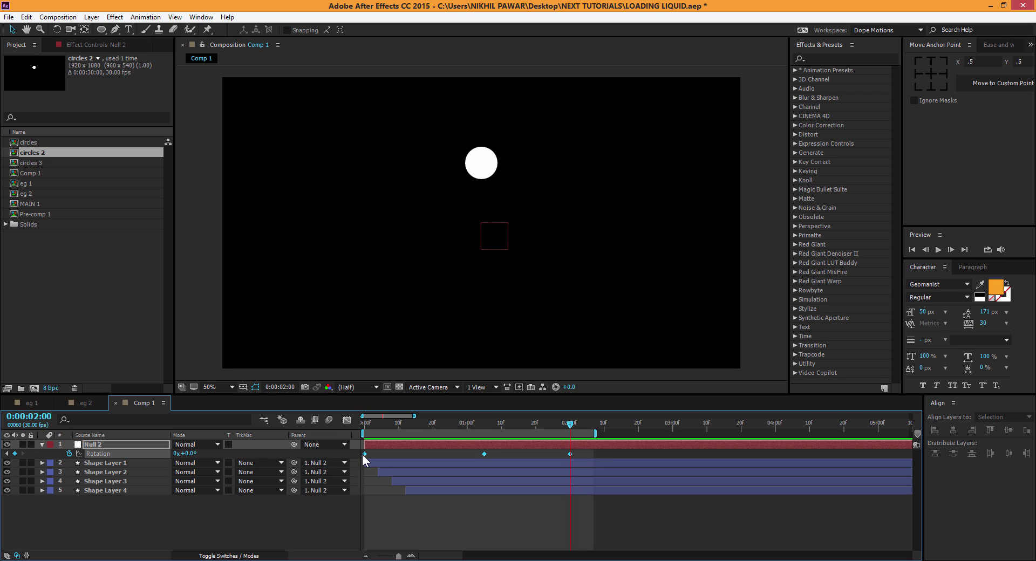
{"action": "key", "text": "F9"}
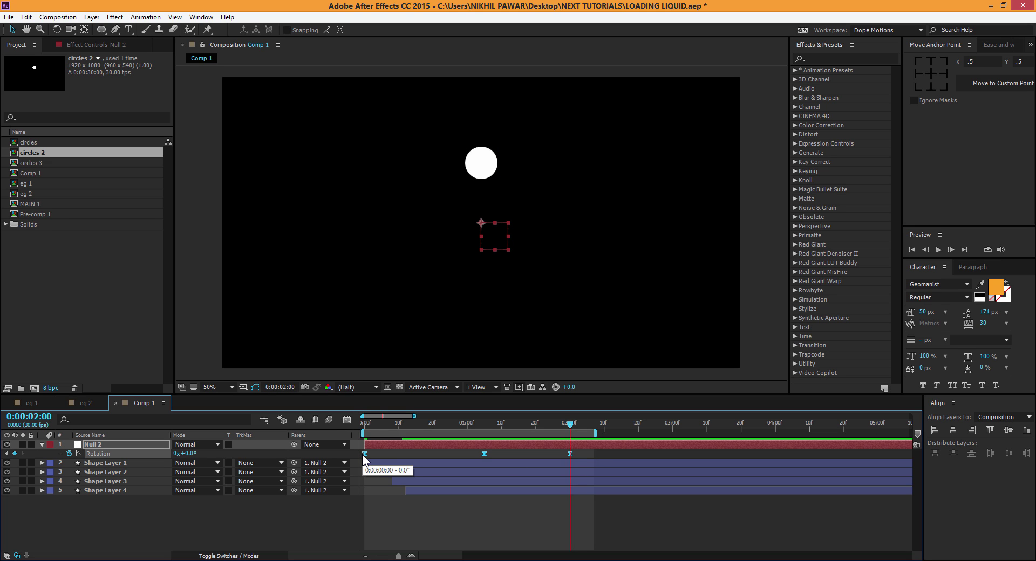
{"action": "key", "text": "space"}
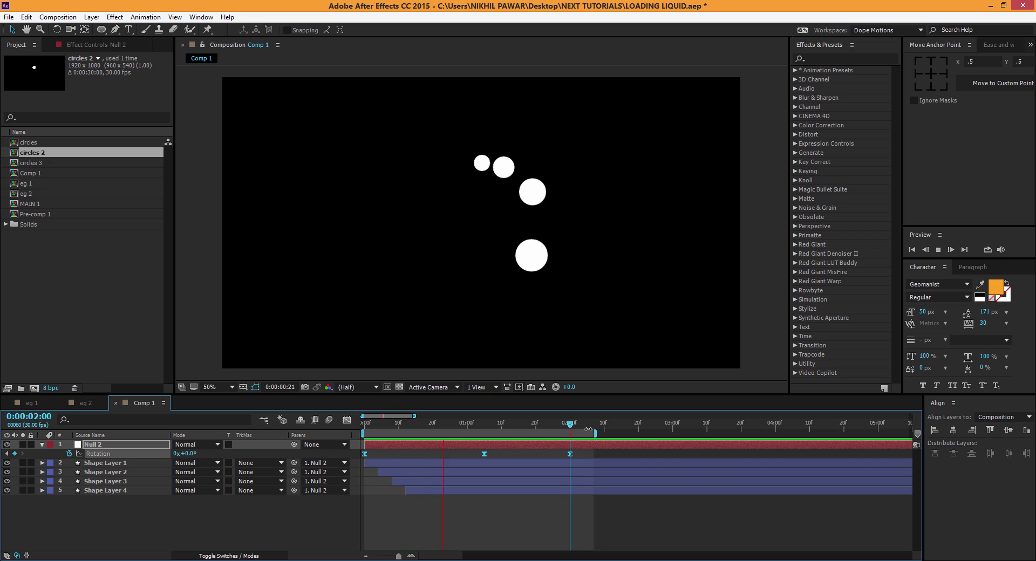
{"action": "key", "text": "space"}
Shorten the work area to end at about 0:00:02:04 and collapse Null 2
{"action": "left_click_drag", "start_coordinate": [595, 434], "coordinate": [584, 434]}
{"action": "left_click", "coordinate": [470, 518]}
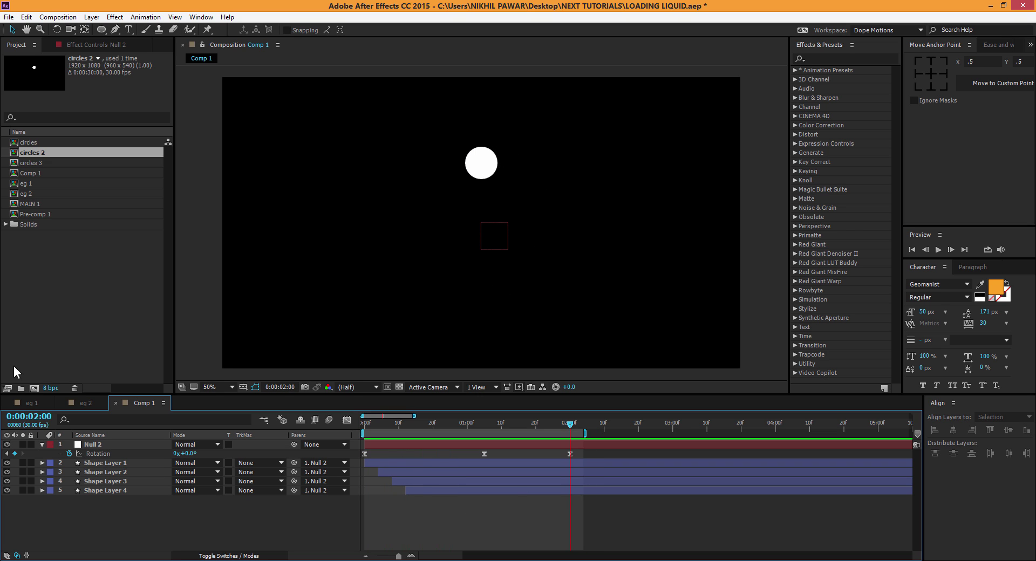
{"action": "left_click", "coordinate": [43, 445]}
Pre-compose Null 2 and the four shape layers as "circles", moving all attributes into the new composition
{"action": "left_click_drag", "start_coordinate": [97, 496], "coordinate": [103, 443]}
{"action": "right_click", "coordinate": [102, 443]}
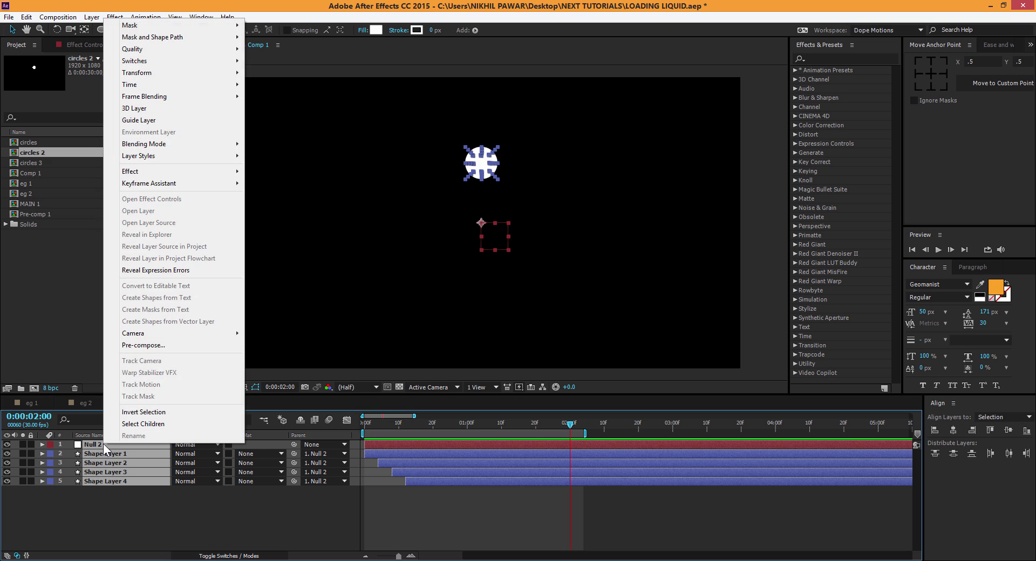
{"action": "left_click", "coordinate": [171, 344]}
{"action": "type", "text": "circles"}
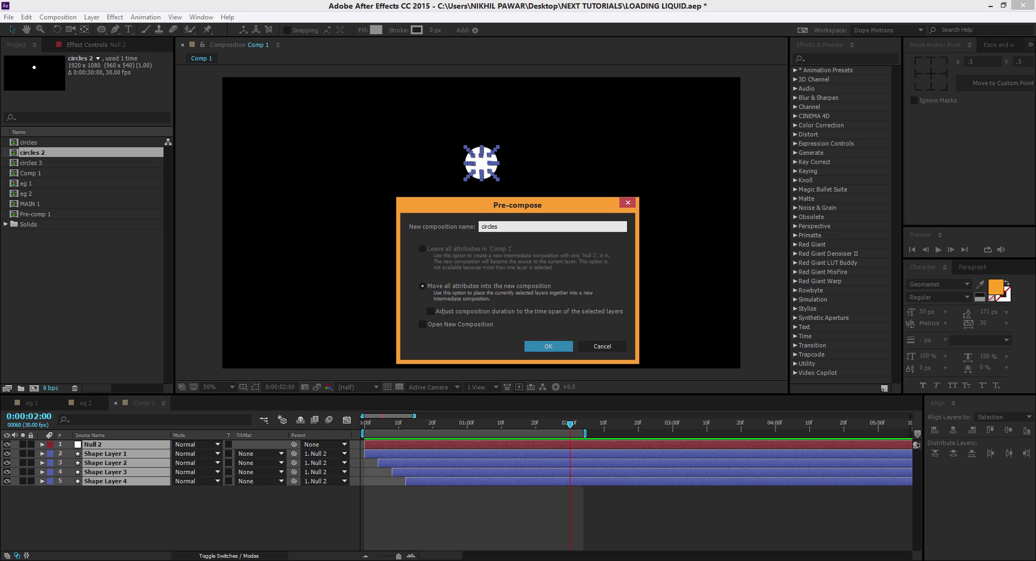
{"action": "key", "text": "Return"}
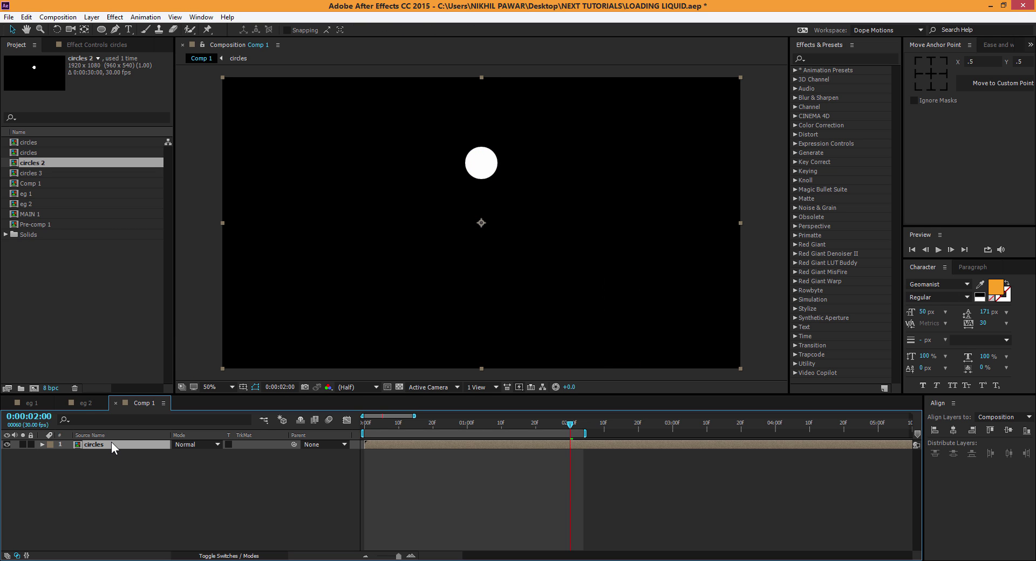
Apply Fast Blur to the circles layer with a Blurriness of 85 and check the blurred circles at 0:00:00:27
{"action": "left_click", "coordinate": [840, 60]}
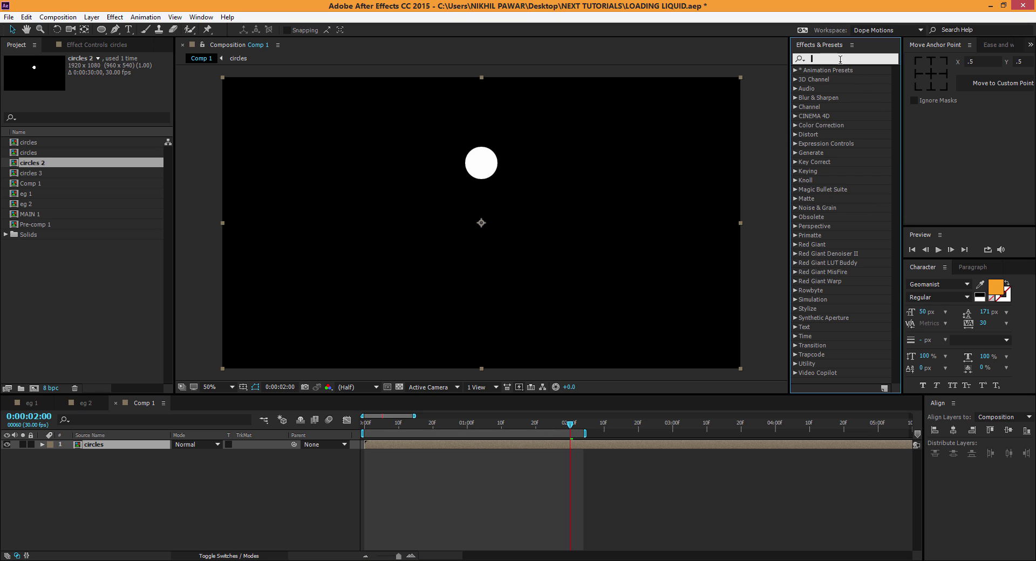
{"action": "type", "text": "fast bl"}
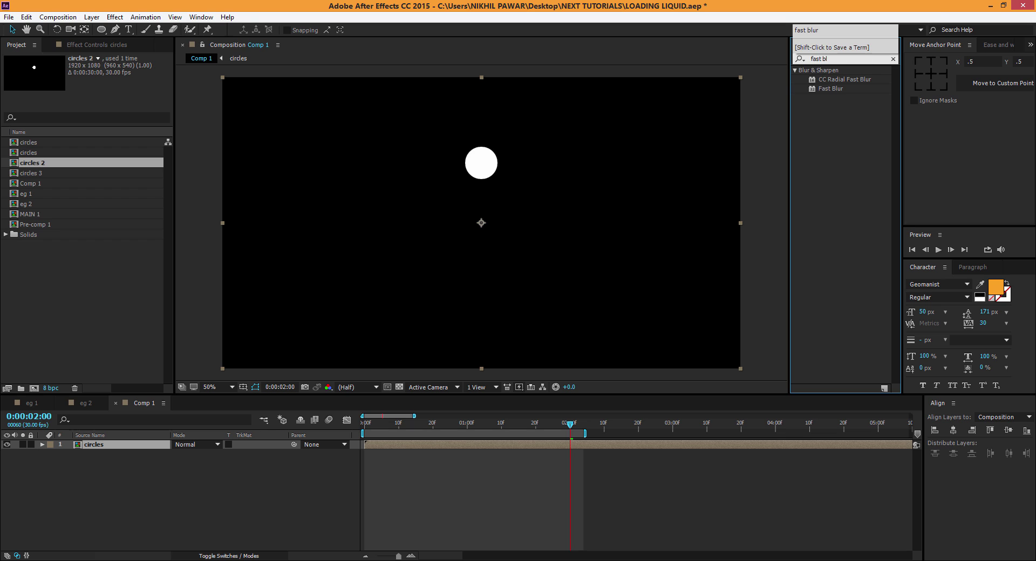
{"action": "double_click", "coordinate": [831, 89]}
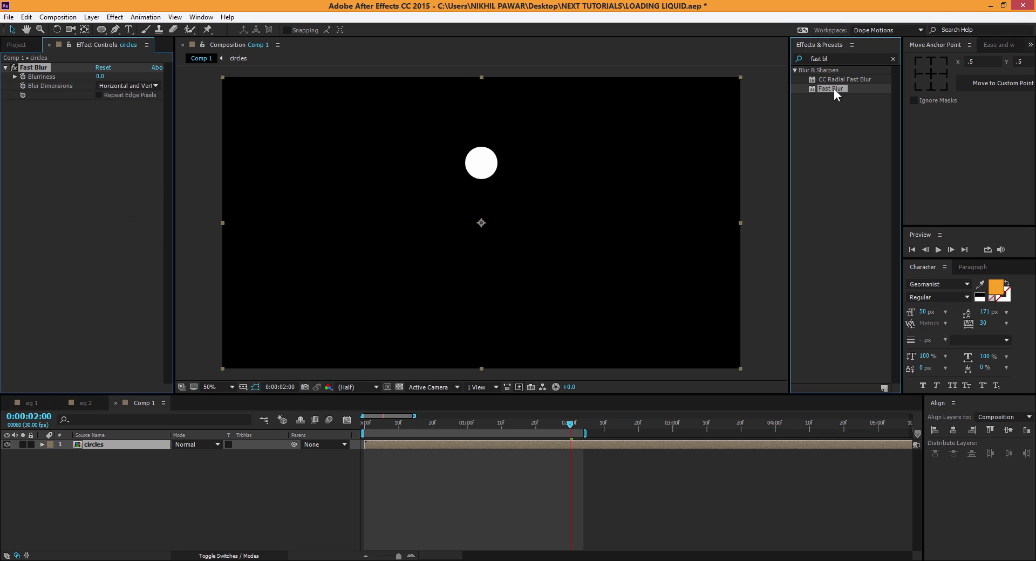
{"action": "left_click", "coordinate": [100, 77]}
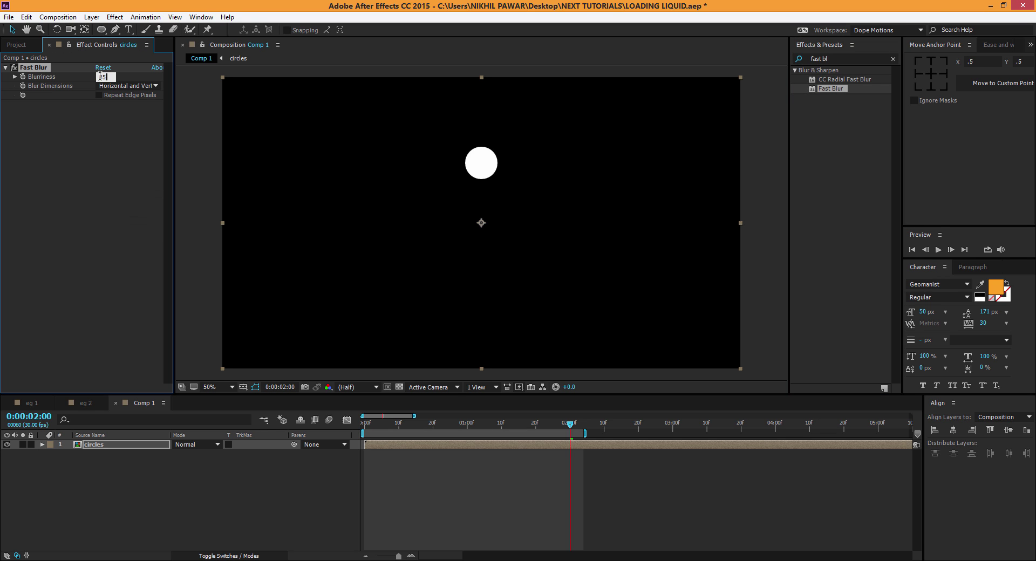
{"action": "key", "text": "Return"}
{"action": "left_click", "coordinate": [443, 424]}
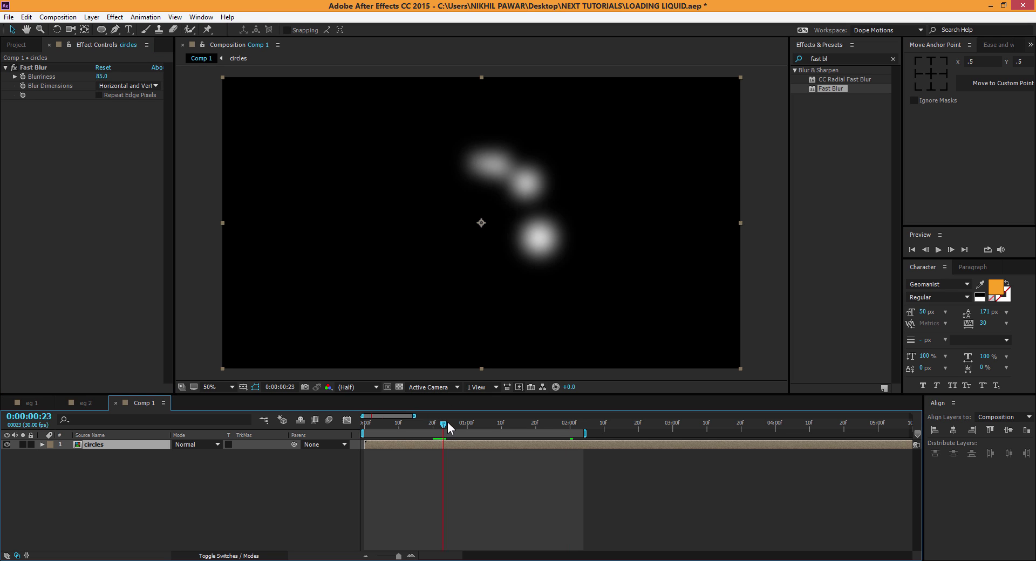
{"action": "left_click_drag", "start_coordinate": [448, 428], "coordinate": [456, 428]}
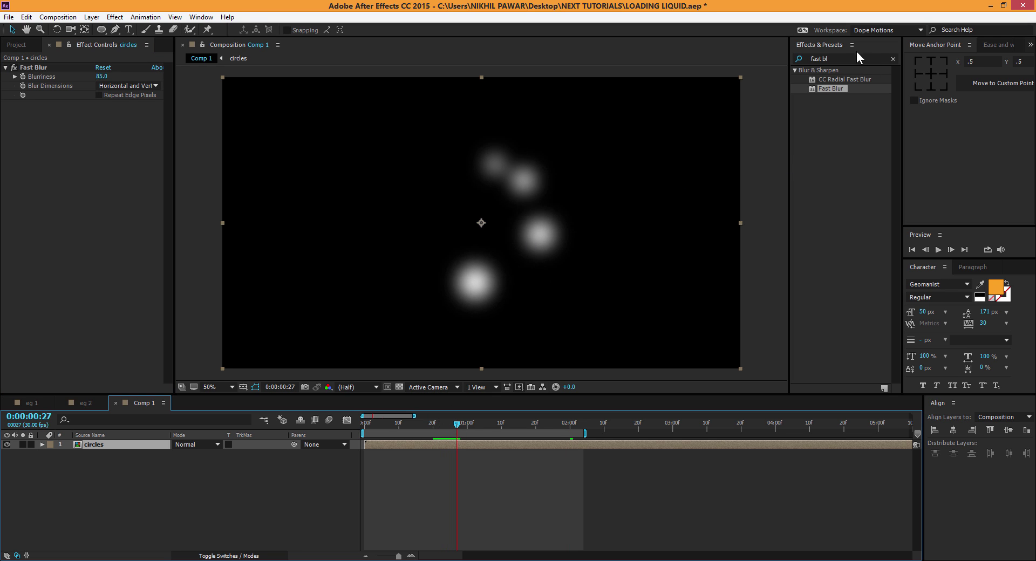
Add the Levels effect to the circles layer and widen the effect settings area to show the full histogram
{"action": "left_click", "coordinate": [836, 58]}
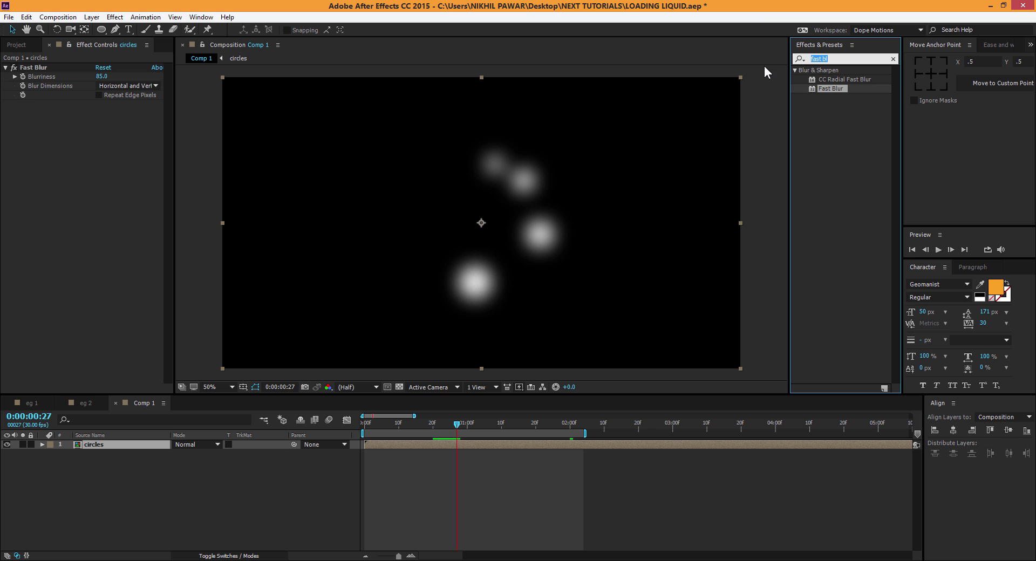
{"action": "type", "text": "le"}
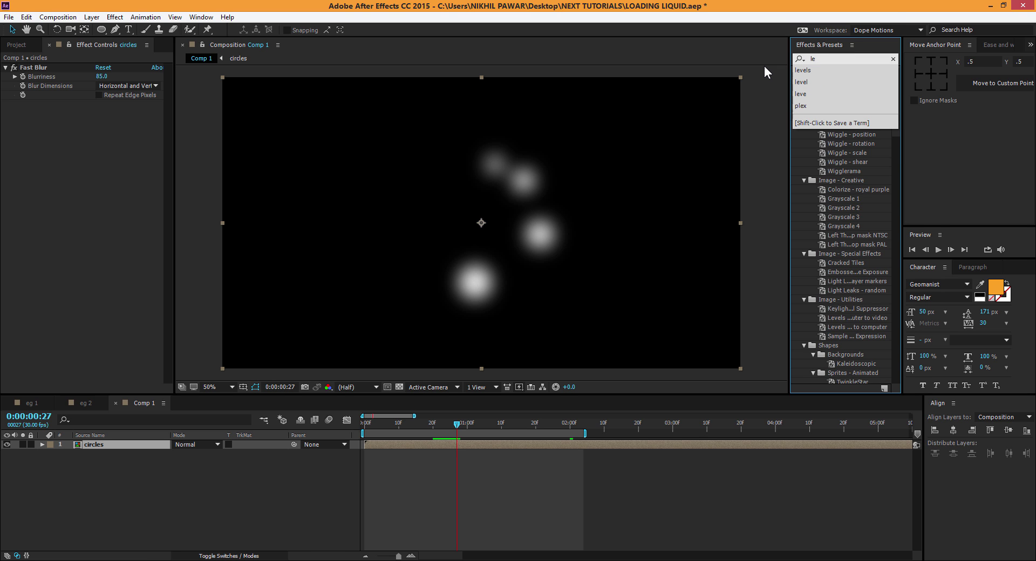
{"action": "type", "text": "vel"}
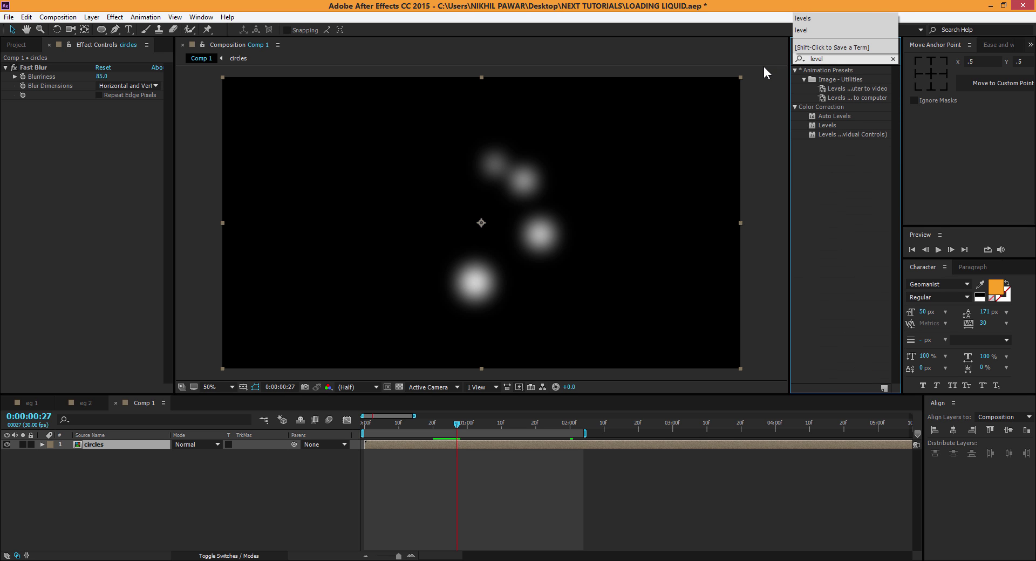
{"action": "double_click", "coordinate": [827, 126]}
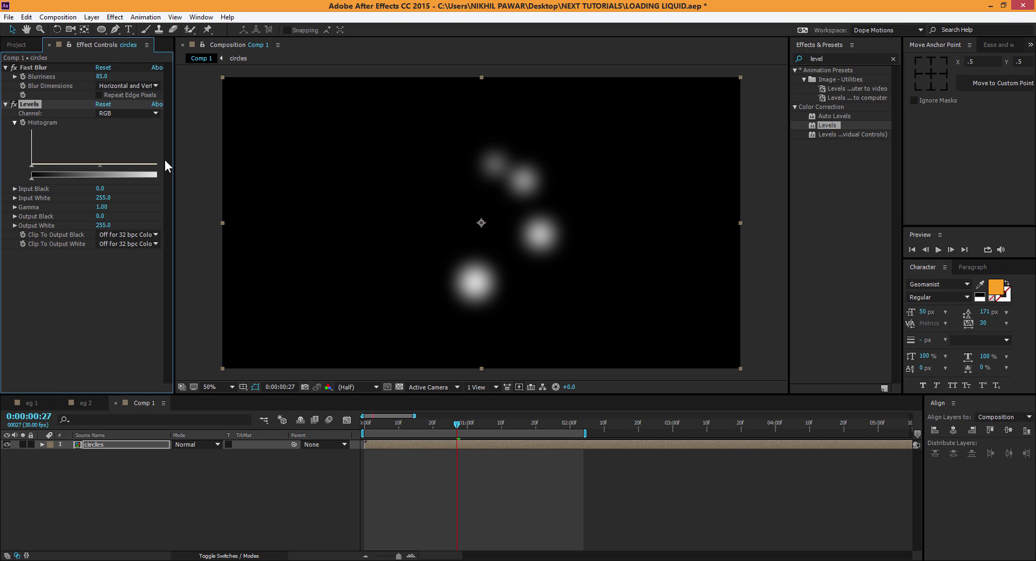
{"action": "left_click_drag", "start_coordinate": [174, 165], "coordinate": [207, 165]}
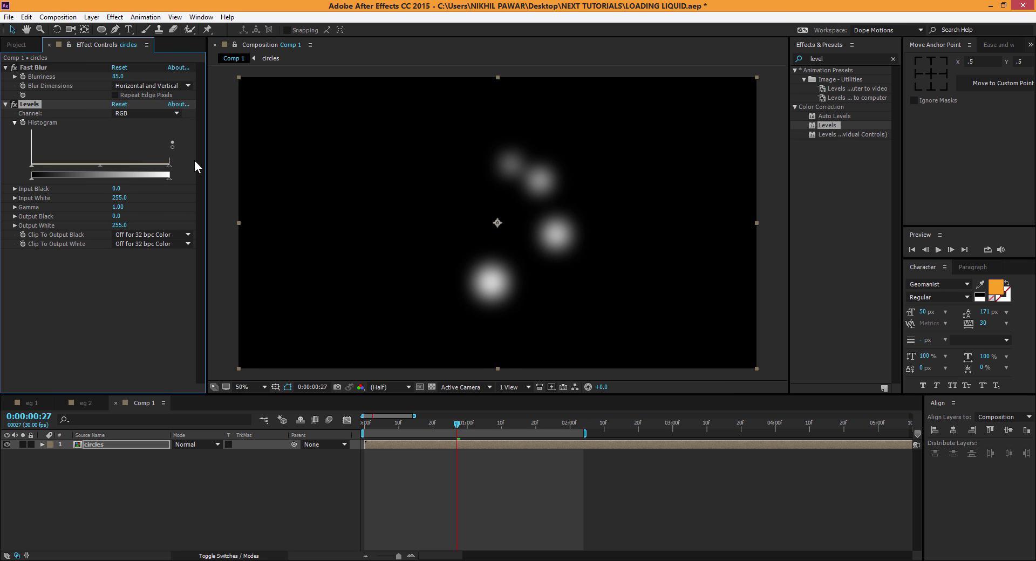
Switch Levels to the Alpha channel, set Alpha Input Black to 38 and Alpha Input White to 47, and inspect the edges up close
{"action": "left_click", "coordinate": [163, 114]}
{"action": "left_click", "coordinate": [152, 171]}
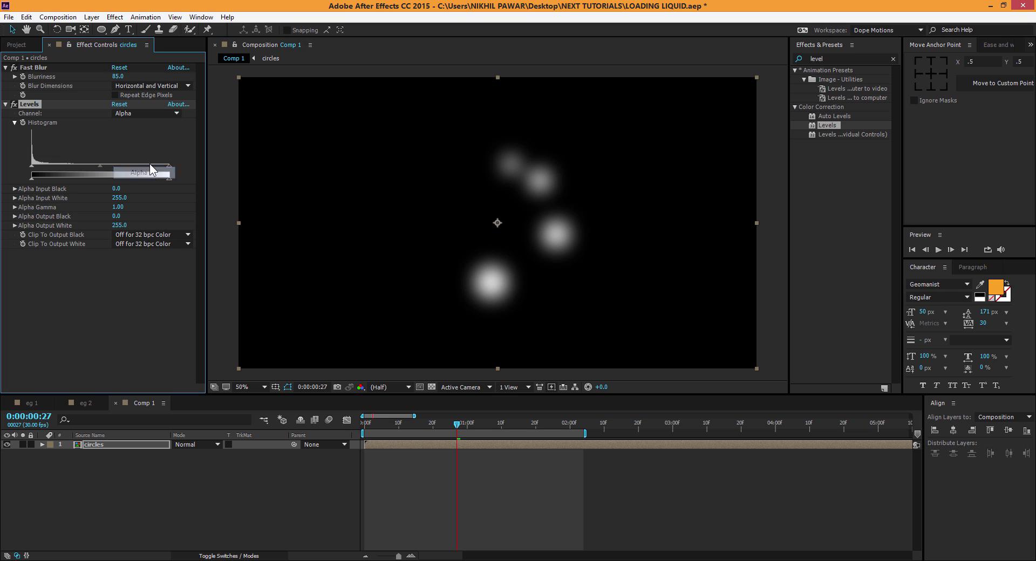
{"action": "left_click_drag", "start_coordinate": [168, 165], "coordinate": [63, 165]}
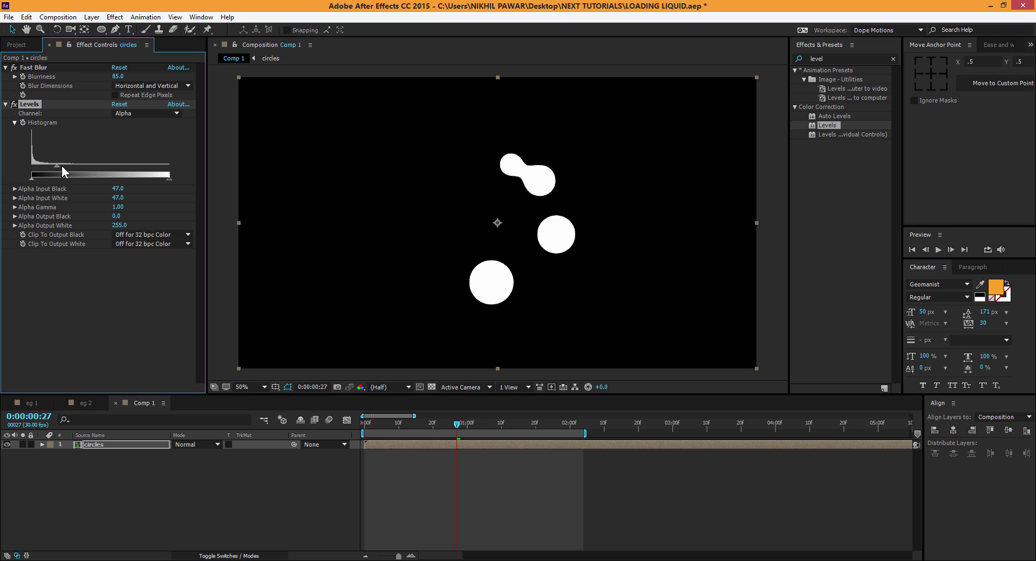
{"action": "left_click_drag", "start_coordinate": [57, 167], "coordinate": [53, 169]}
{"action": "key", "text": "slash"}
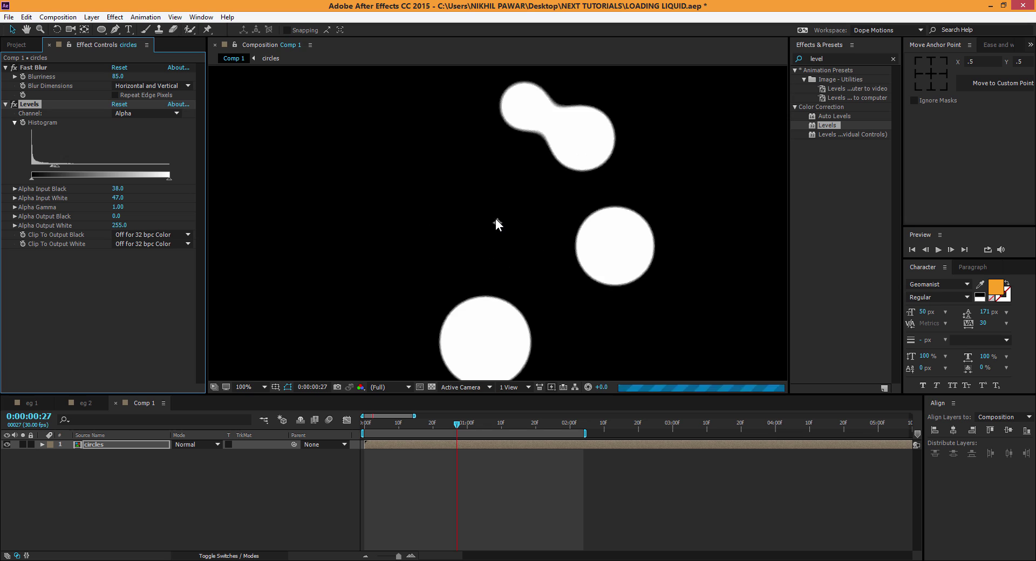
{"action": "key", "text": "comma"}
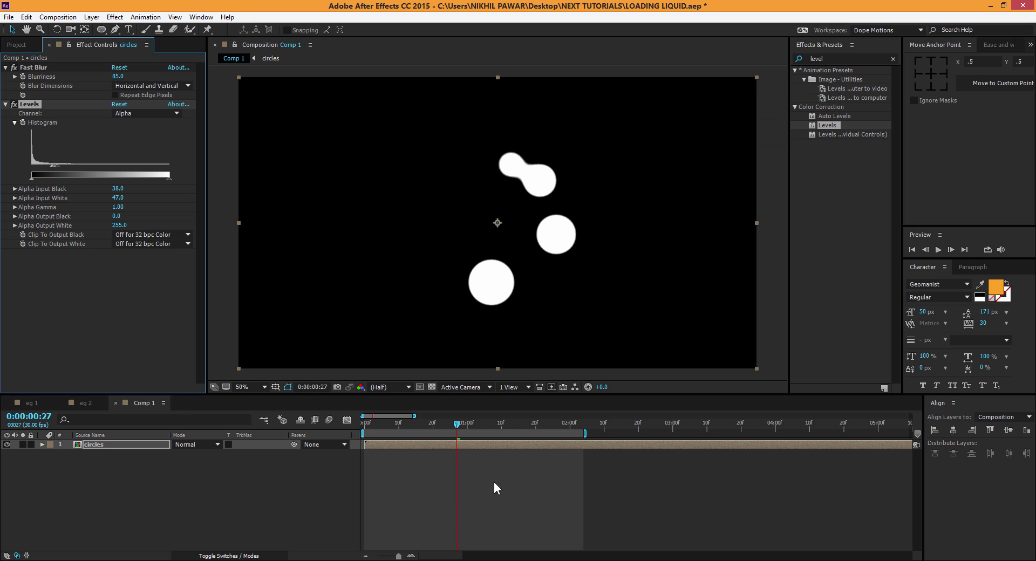
Preview the merging circles from 0:00:00:02 and park the current time at 0:00:00:13
{"action": "left_click_drag", "start_coordinate": [457, 425], "coordinate": [371, 426]}
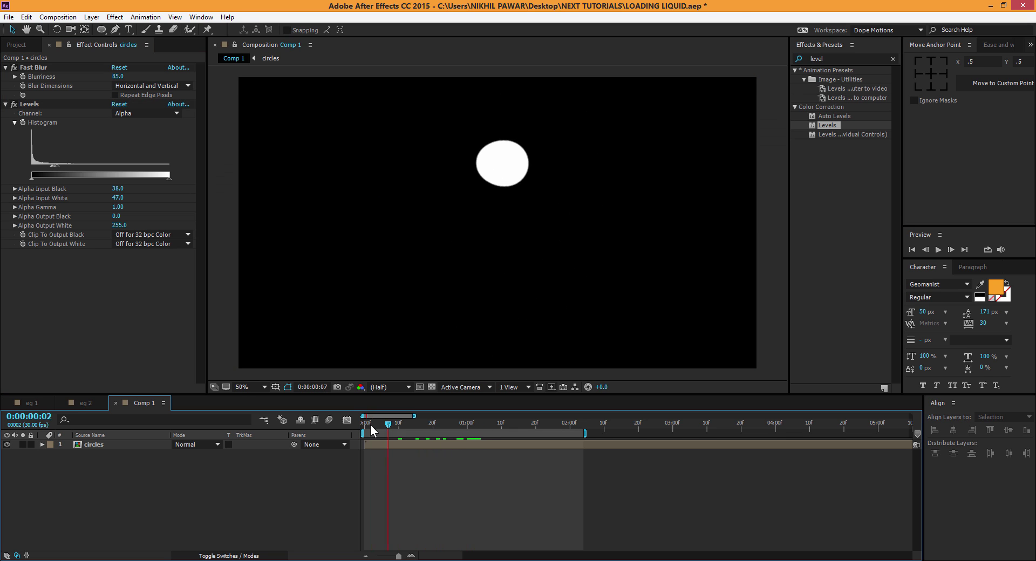
{"action": "key", "text": "space"}
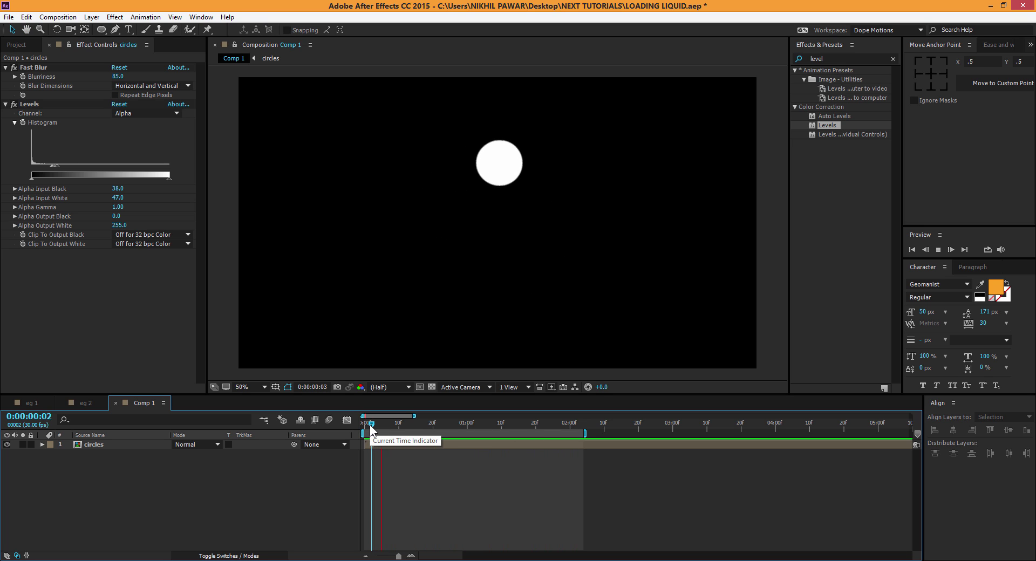
{"action": "key", "text": "space"}
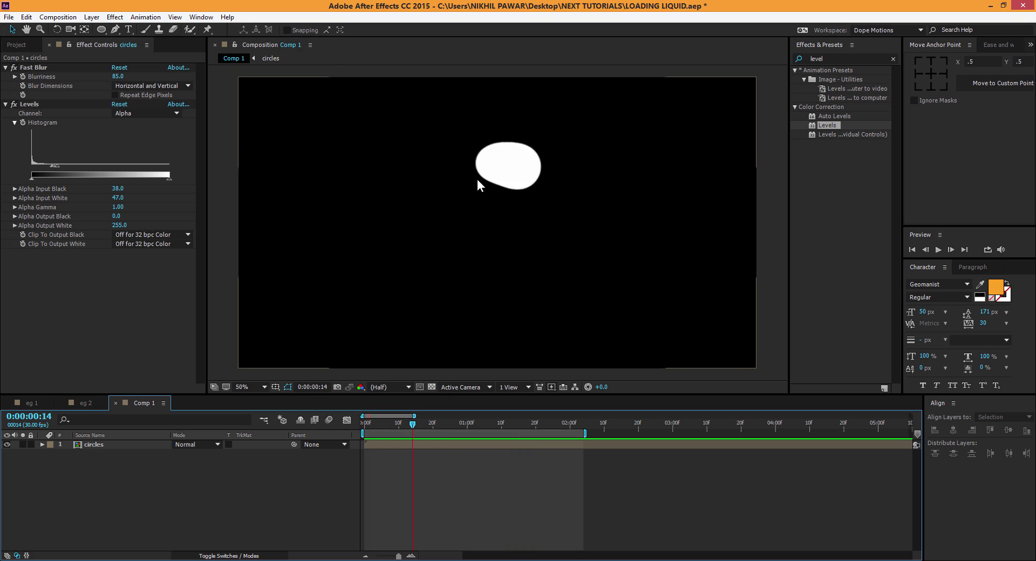
{"action": "left_click_drag", "start_coordinate": [400, 423], "coordinate": [408, 423]}
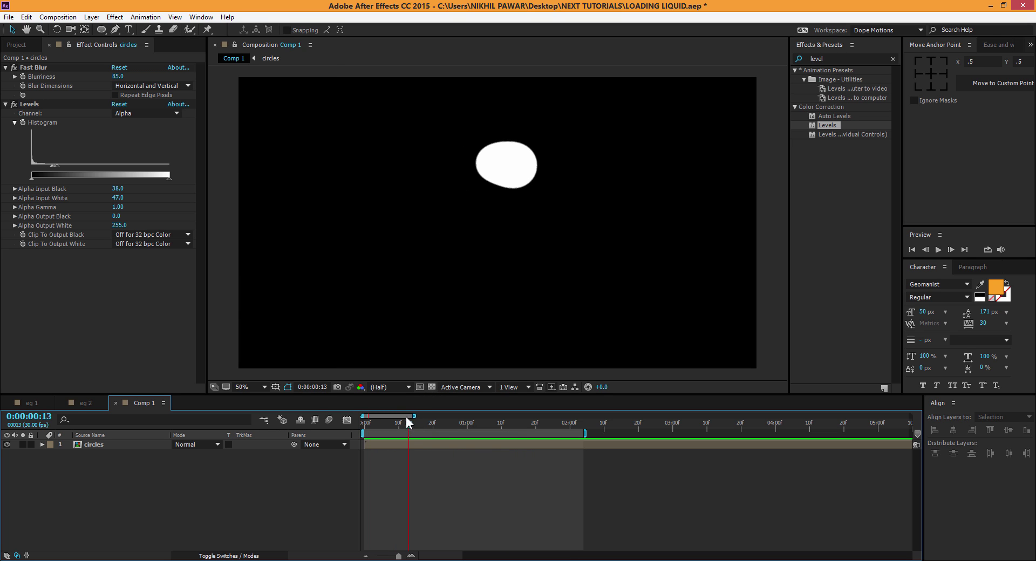
Apply Bevel Alpha to the circles layer and set its Edge Thickness to 13.7
{"action": "left_click", "coordinate": [833, 58]}
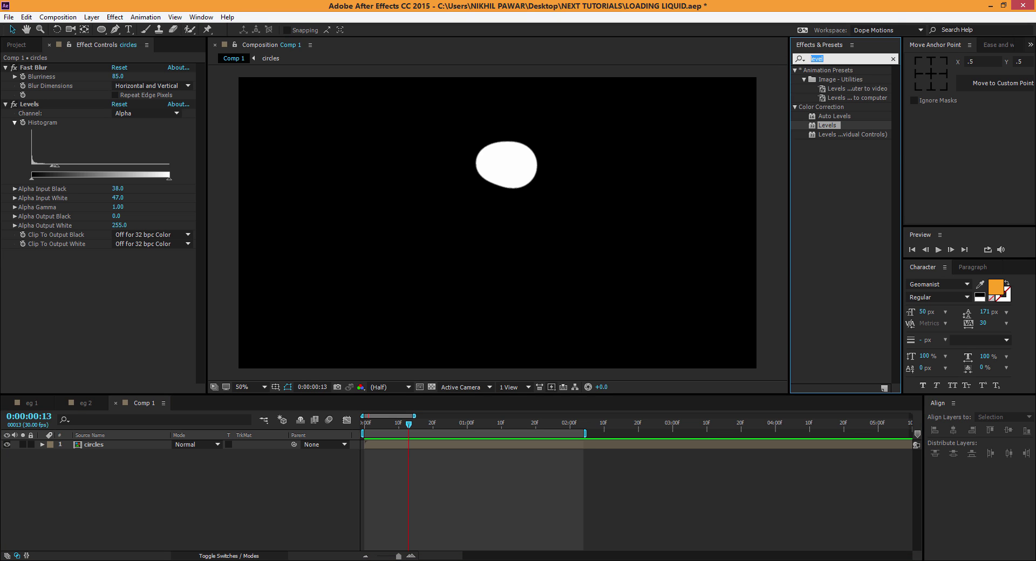
{"action": "type", "text": "bevel"}
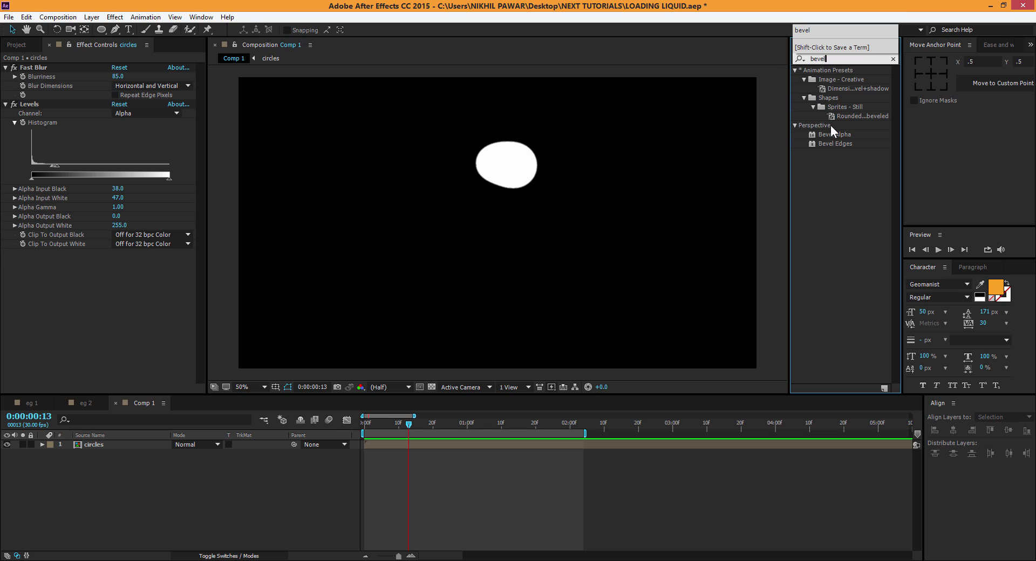
{"action": "left_click", "coordinate": [837, 135]}
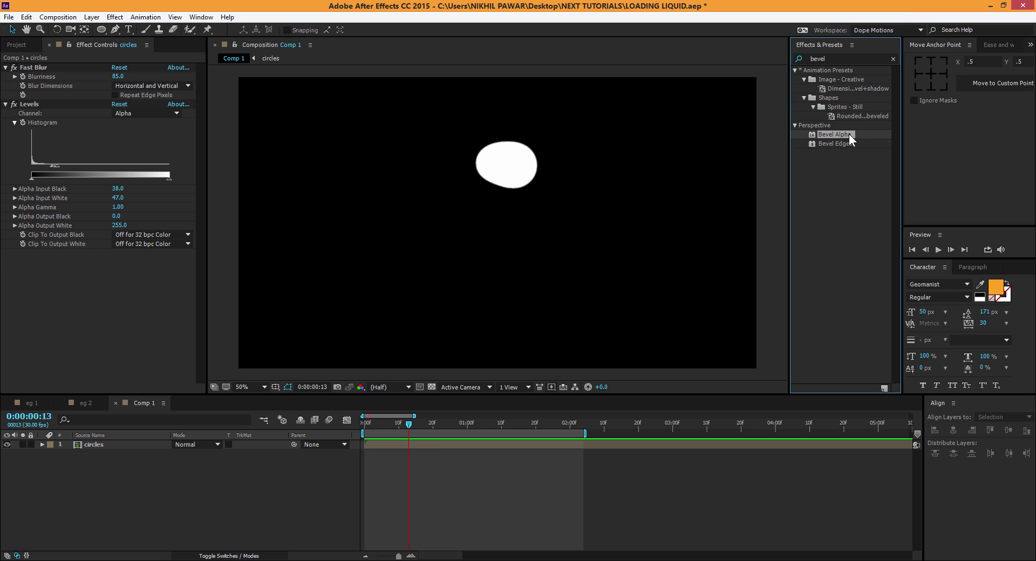
{"action": "left_click", "coordinate": [98, 445]}
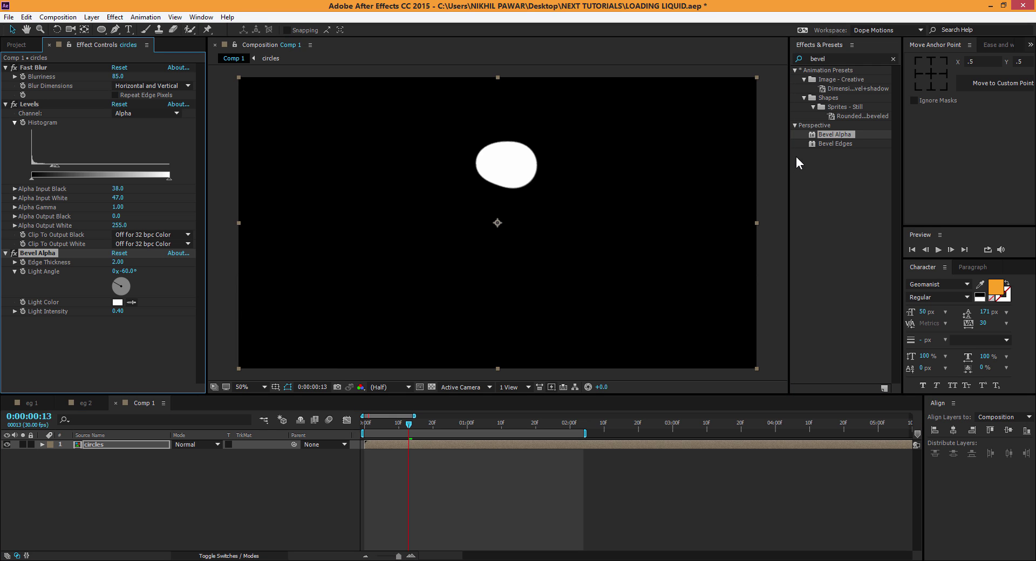
{"action": "key", "text": "period"}
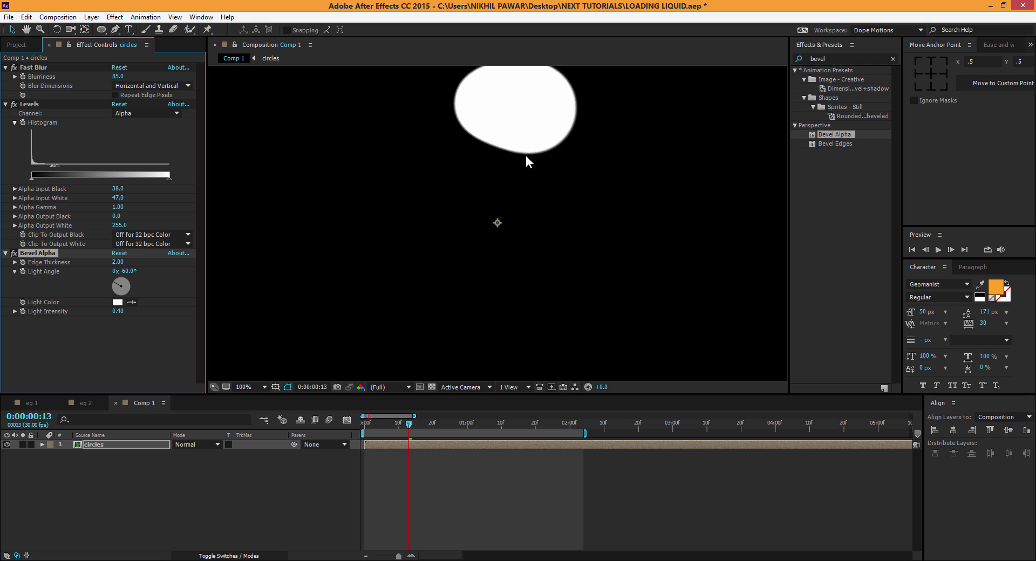
{"action": "left_click_drag", "start_coordinate": [526, 156], "coordinate": [519, 252]}
{"action": "left_click_drag", "start_coordinate": [117, 261], "coordinate": [178, 262]}
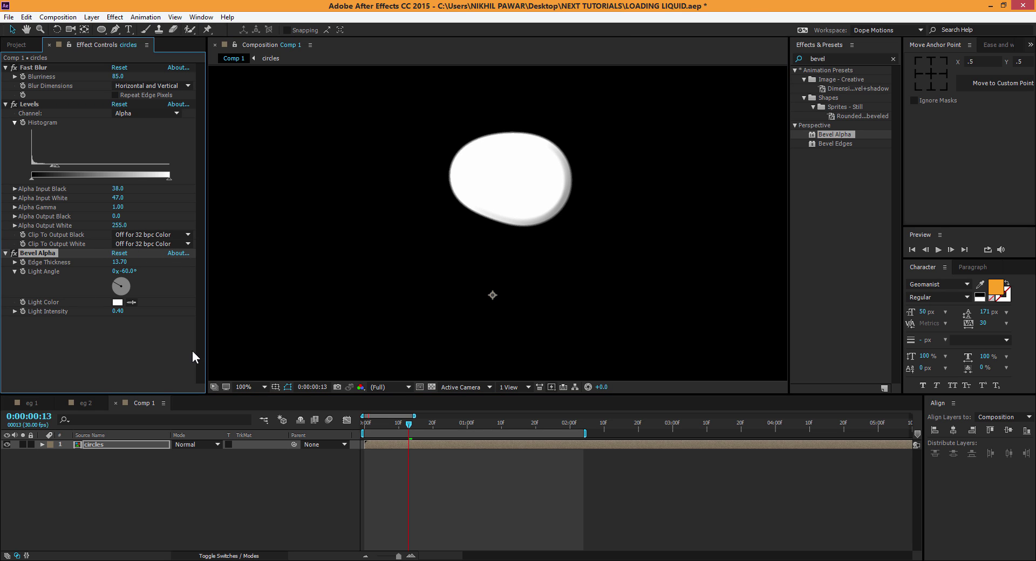
Apply the Fill effect to the circles layer and set its color to light blue
{"action": "left_click", "coordinate": [117, 447]}
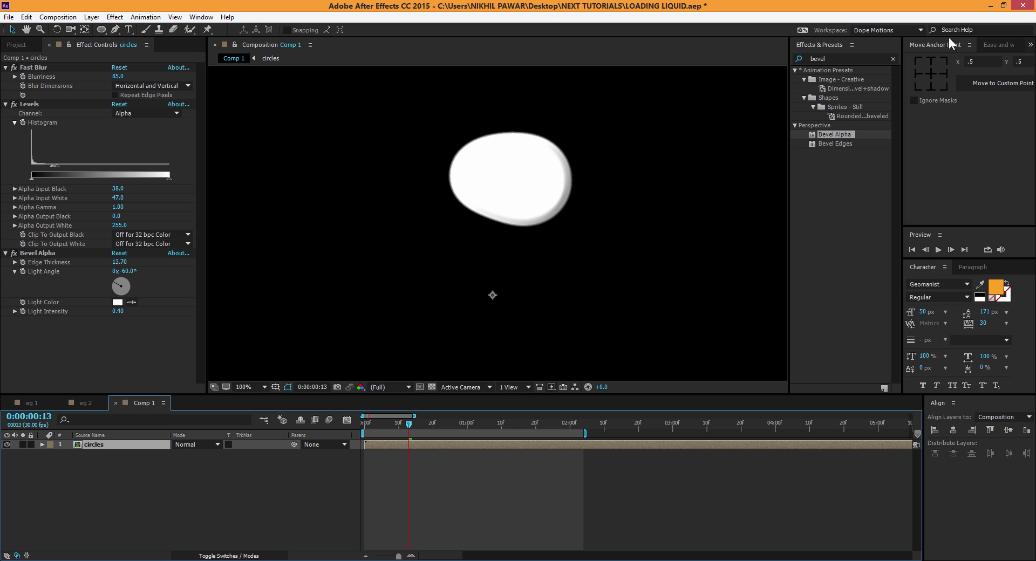
{"action": "left_click", "coordinate": [842, 58]}
{"action": "type", "text": "fill"}
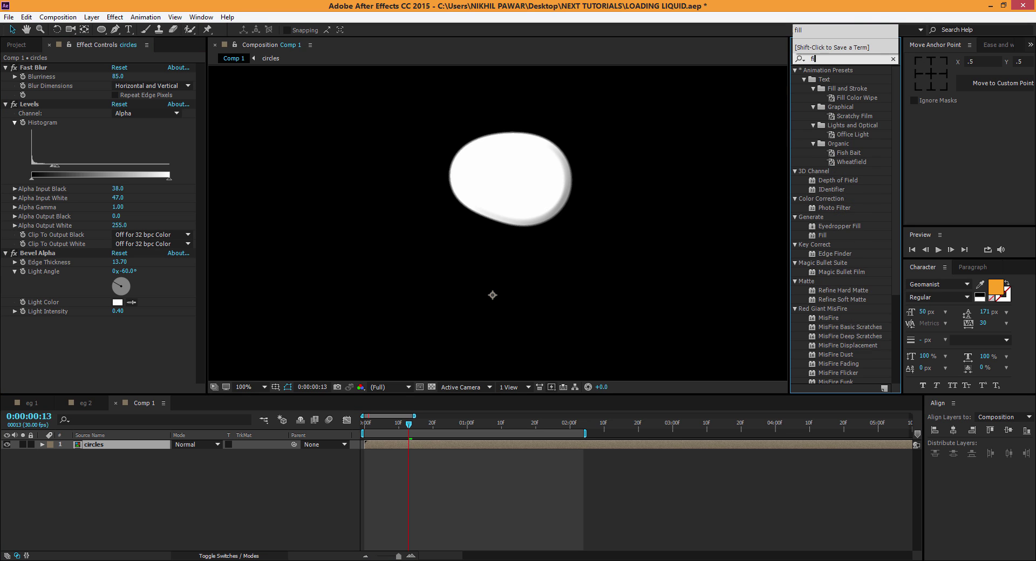
{"action": "left_click", "coordinate": [823, 126]}
{"action": "double_click", "coordinate": [823, 126]}
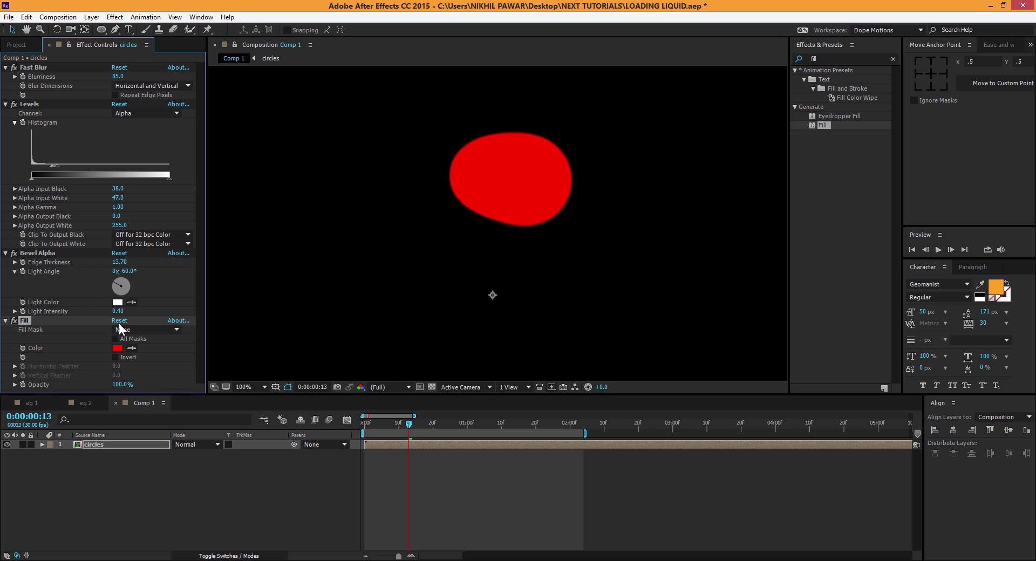
{"action": "left_click", "coordinate": [119, 348]}
{"action": "left_click_drag", "start_coordinate": [664, 306], "coordinate": [669, 318]}
{"action": "left_click_drag", "start_coordinate": [627, 268], "coordinate": [609, 275]}
{"action": "left_click", "coordinate": [753, 257]}
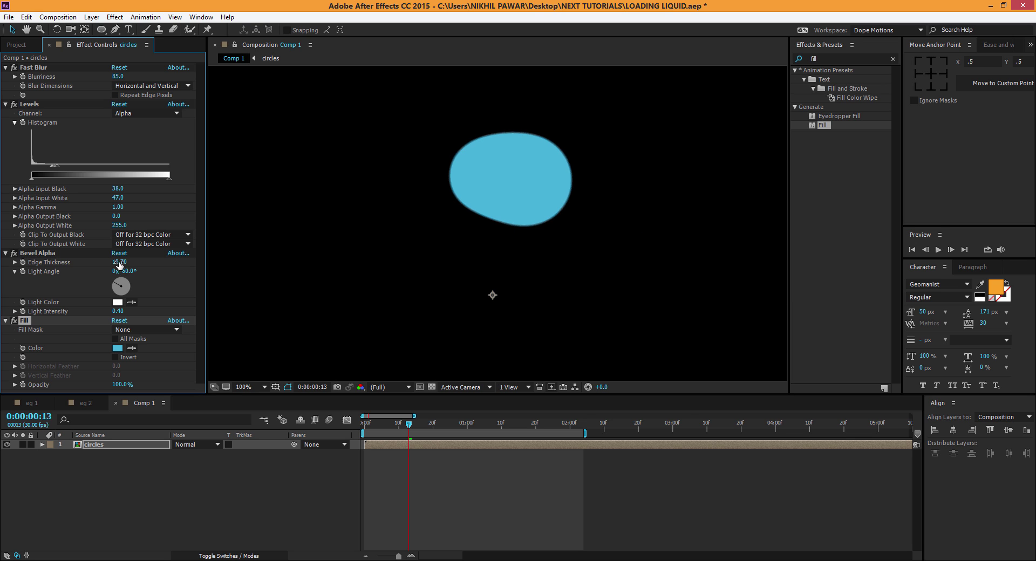
Try Bevel Alpha Edge Thickness values of 12.7, 2 and 12.9 below the blue fill
{"action": "mouse_move", "coordinate": [119, 262]}
{"action": "left_mouse_down"}
{"action": "mouse_move", "coordinate": [295, 257]}
{"action": "mouse_move", "coordinate": [132, 266]}
{"action": "left_mouse_up"}
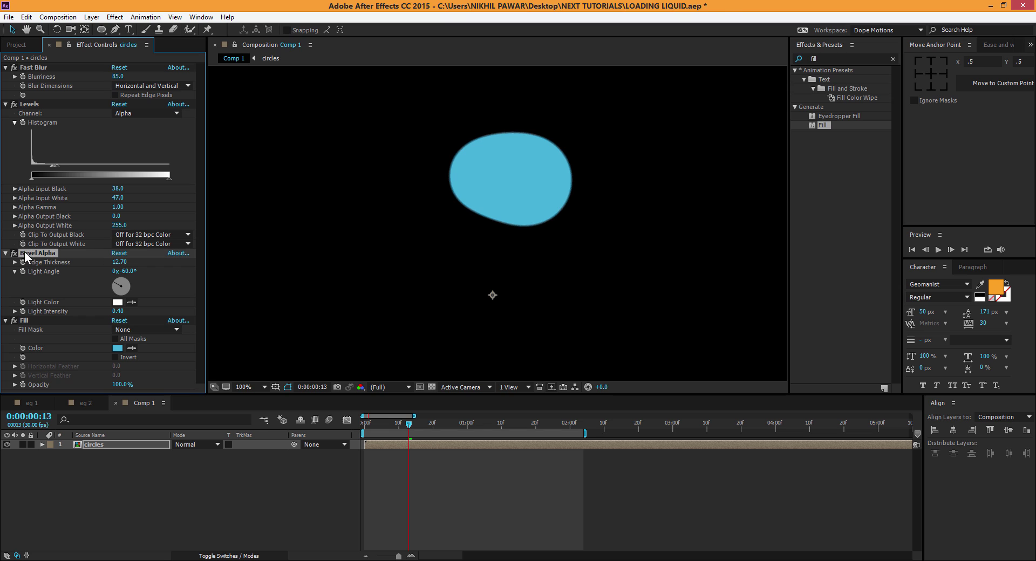
{"action": "left_click", "coordinate": [120, 262]}
{"action": "type", "text": "2"}
{"action": "key", "text": "Return"}
{"action": "left_click_drag", "start_coordinate": [119, 262], "coordinate": [189, 263]}
Move the Fill effect between Fast Blur and Levels and set the Bevel Alpha Edge Thickness to 9.9
{"action": "left_click_drag", "start_coordinate": [44, 320], "coordinate": [55, 96]}
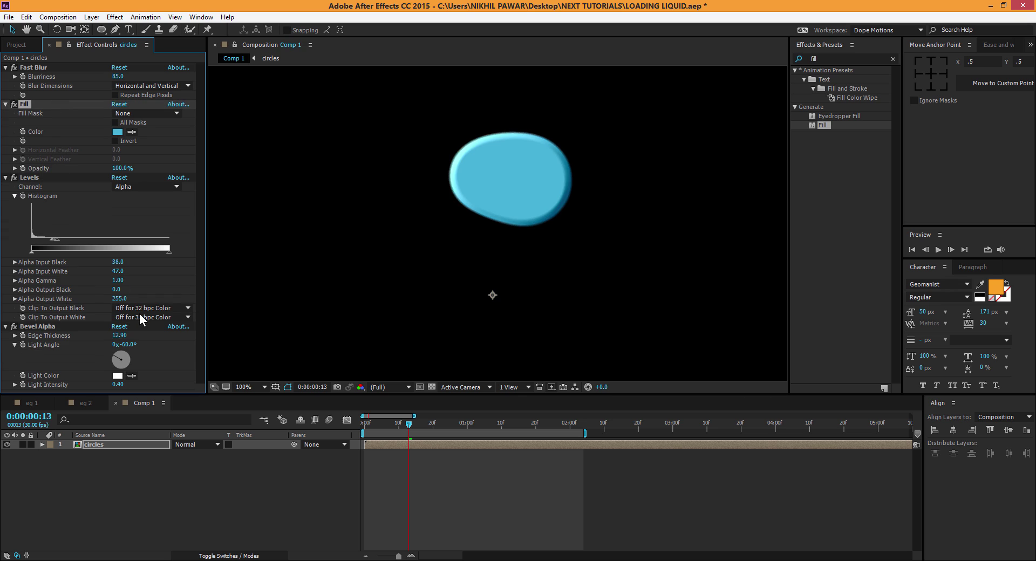
{"action": "mouse_move", "coordinate": [119, 335]}
{"action": "left_mouse_down"}
{"action": "mouse_move", "coordinate": [132, 335]}
{"action": "mouse_move", "coordinate": [105, 336]}
{"action": "left_mouse_up"}
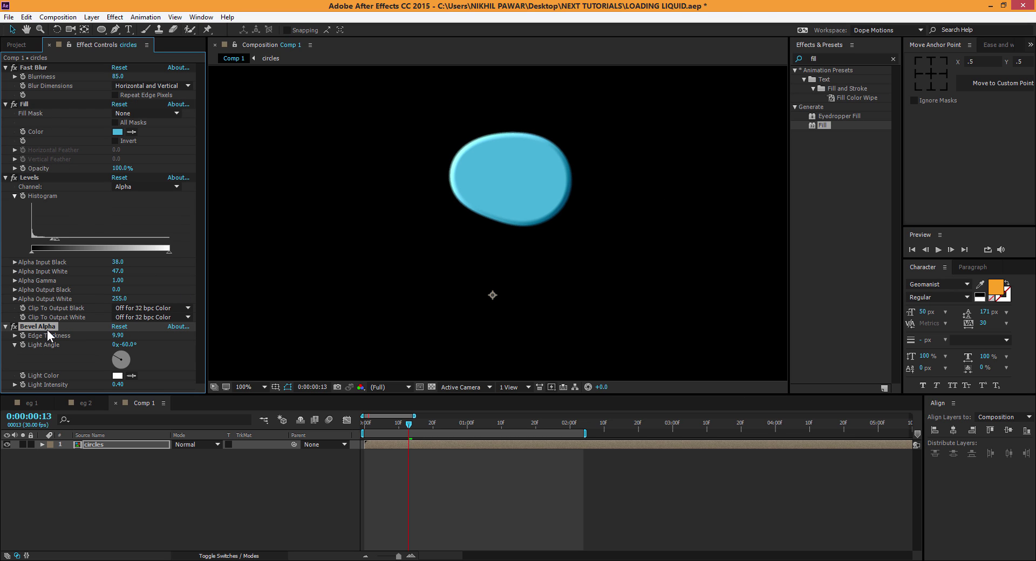
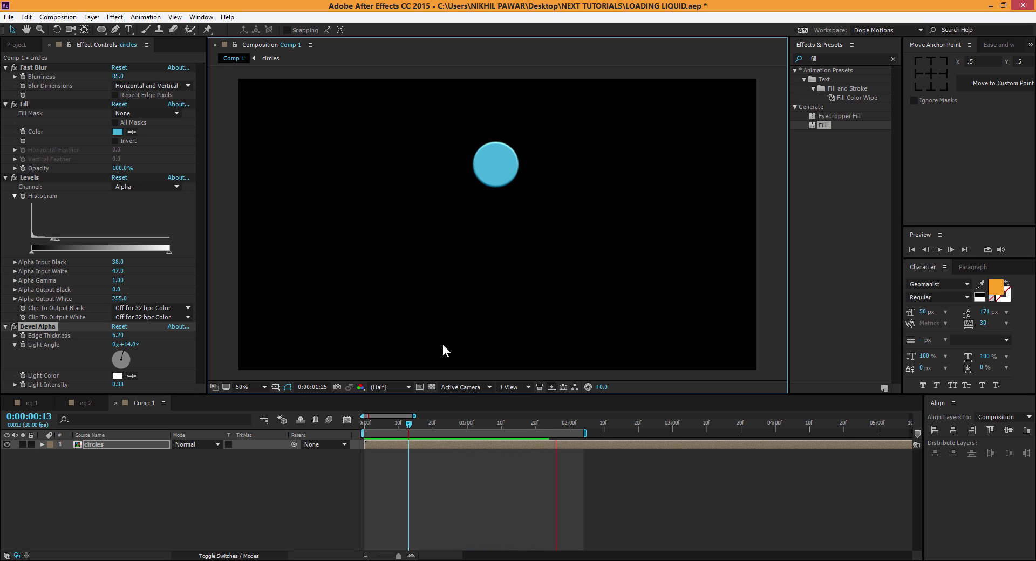
Stop the preview at 0:00:00:17 and collapse the Fast Blur, Fill and Levels settings
{"action": "left_click", "coordinate": [421, 423]}
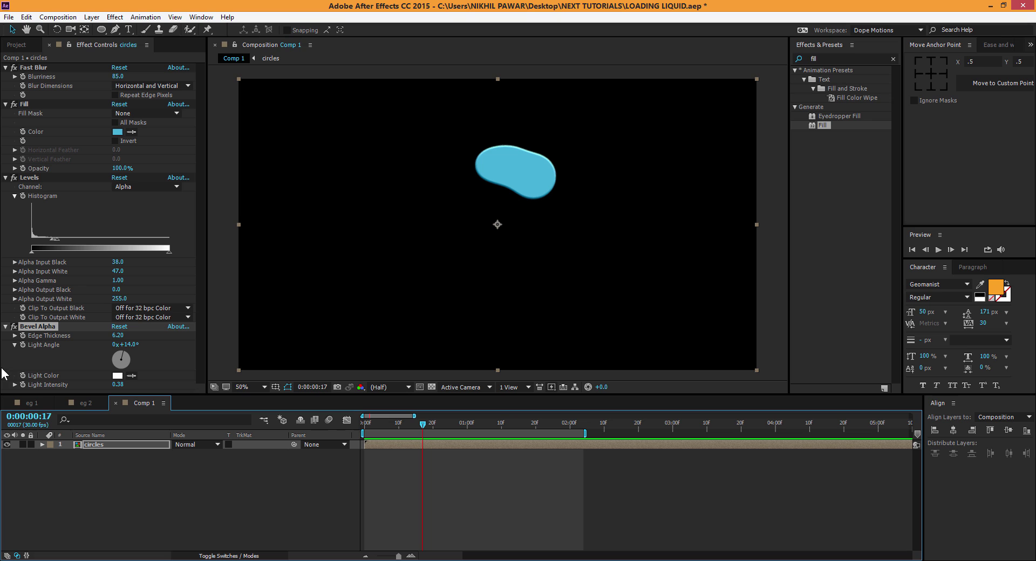
{"action": "left_click", "coordinate": [5, 104]}
{"action": "left_click", "coordinate": [5, 67]}
{"action": "left_click", "coordinate": [6, 86]}
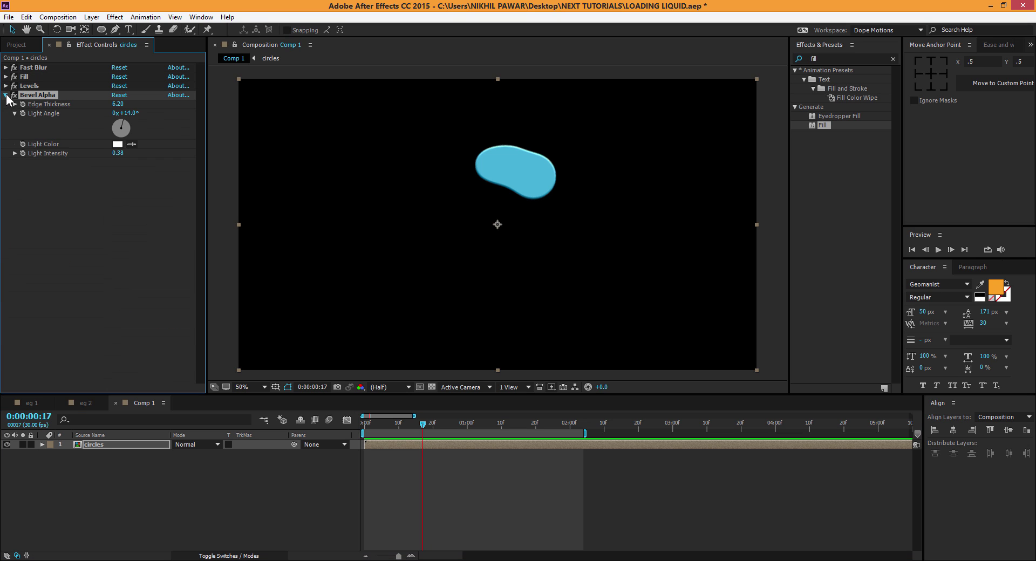
Create a 1920 x 1080 px orange solid and place it below the circles layer as the background
{"action": "left_click", "coordinate": [6, 95]}
{"action": "right_click", "coordinate": [109, 484]}
{"action": "mouse_move", "coordinate": [155, 381]}
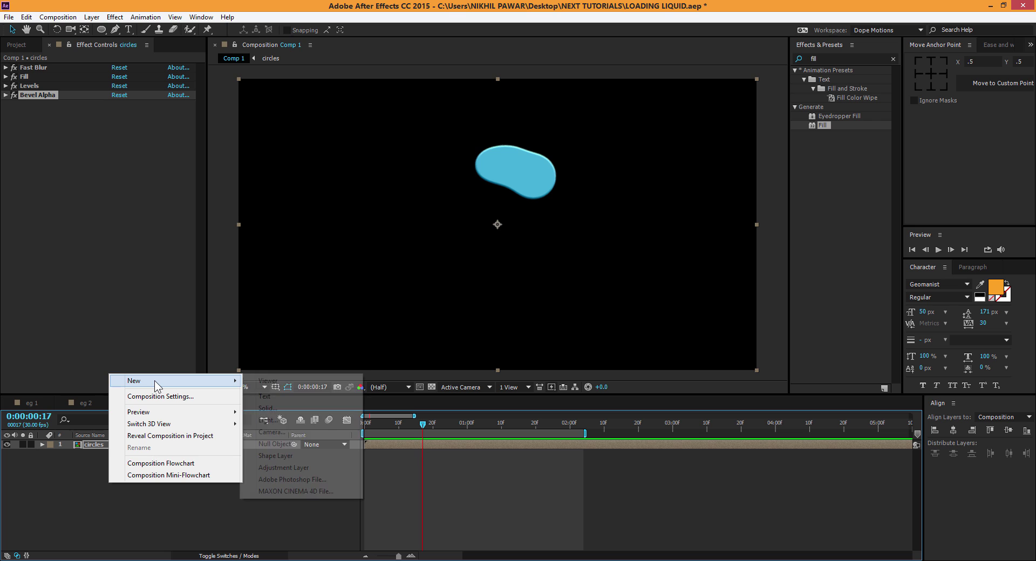
{"action": "left_click", "coordinate": [266, 409]}
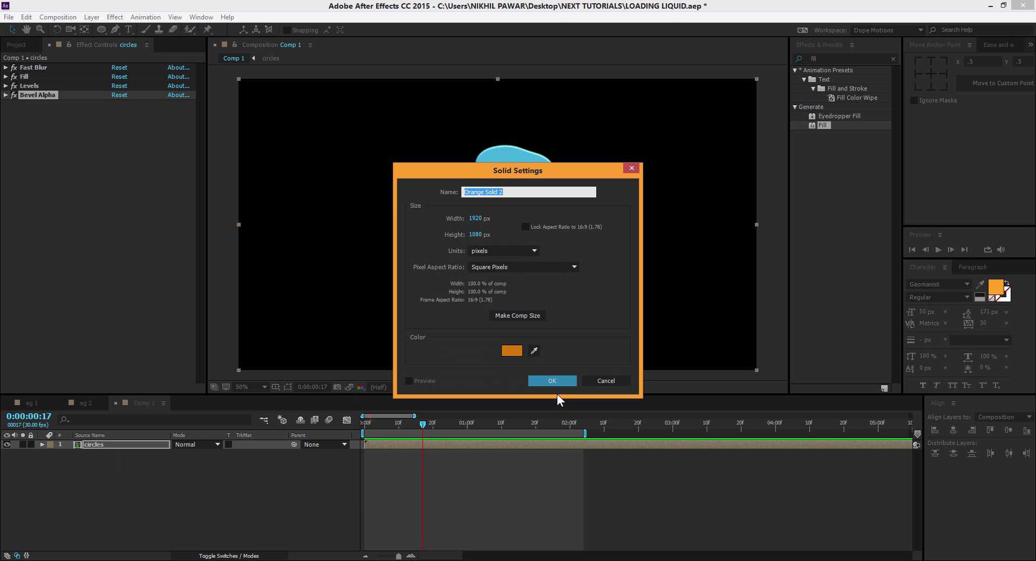
{"action": "left_click", "coordinate": [552, 381]}
{"action": "left_click_drag", "start_coordinate": [133, 446], "coordinate": [130, 463]}
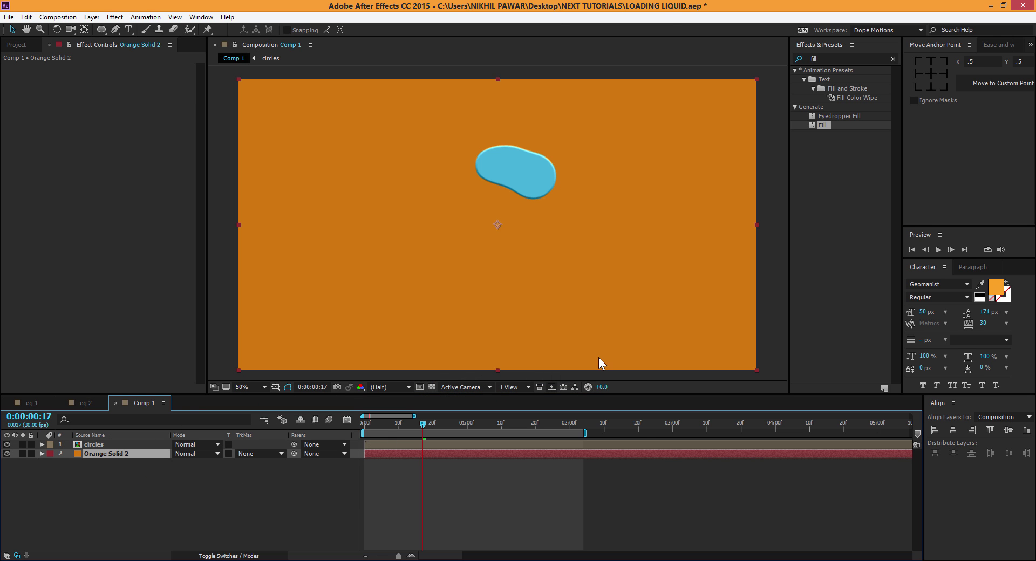
Find the Drop Shadow effect and apply it to the circles layer
{"action": "left_click", "coordinate": [816, 58]}
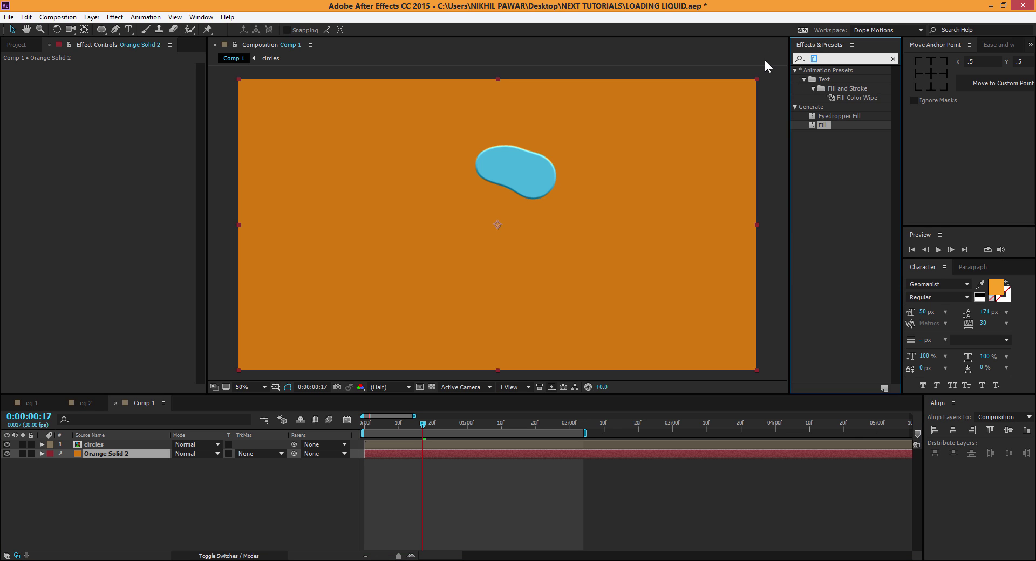
{"action": "type", "text": "drop"}
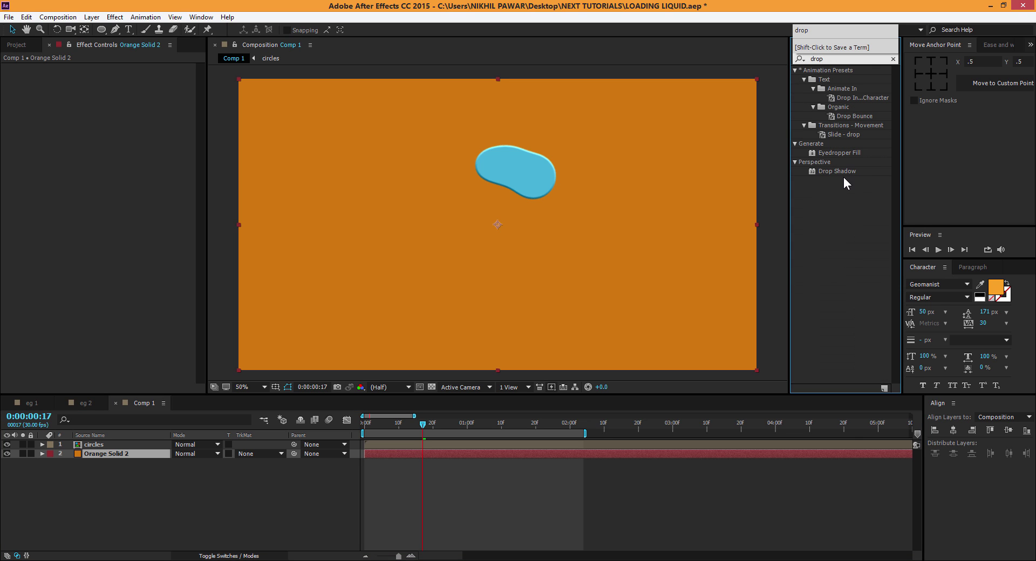
{"action": "double_click", "coordinate": [840, 172]}
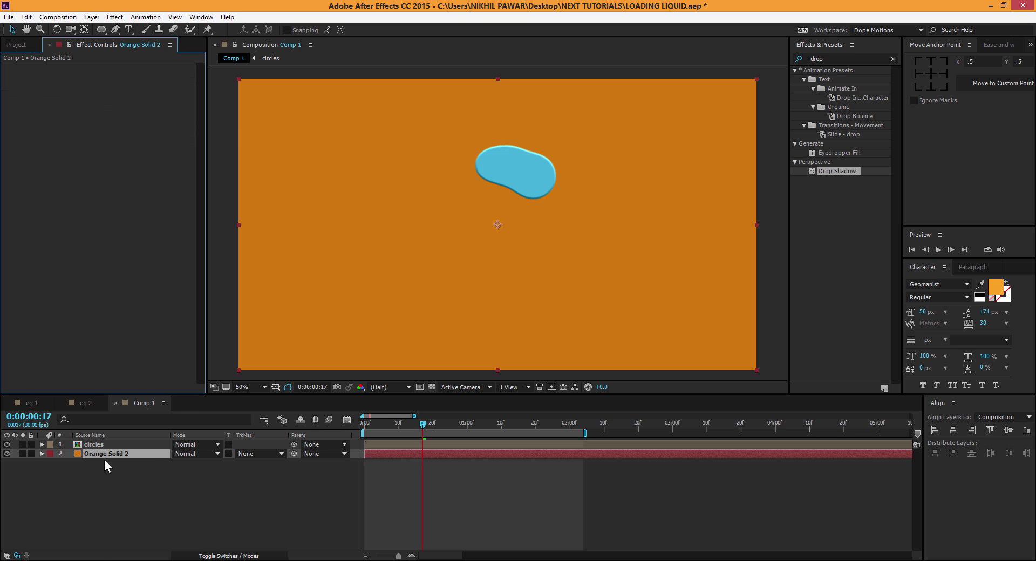
{"action": "left_click", "coordinate": [85, 444]}
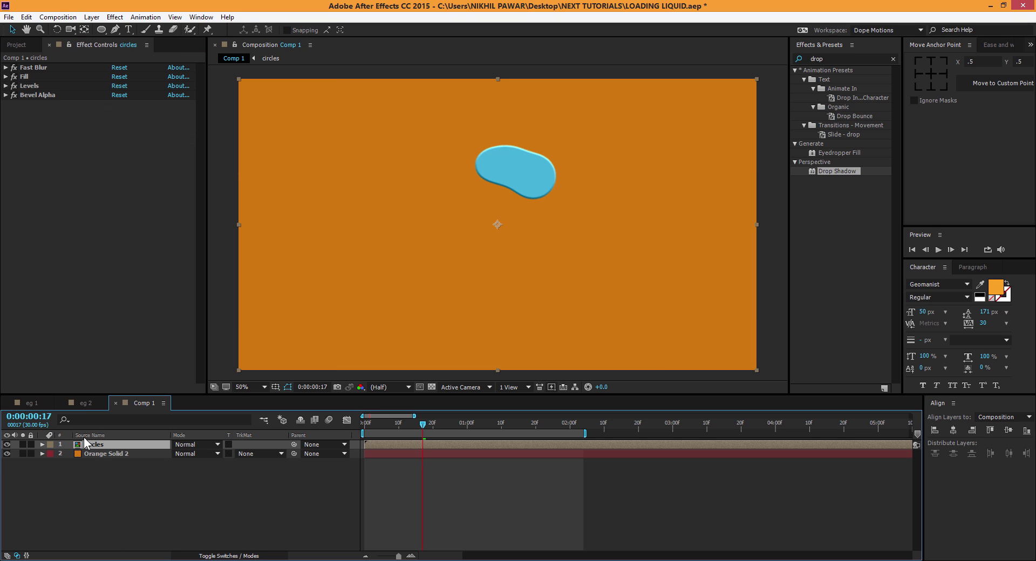
{"action": "double_click", "coordinate": [831, 171]}
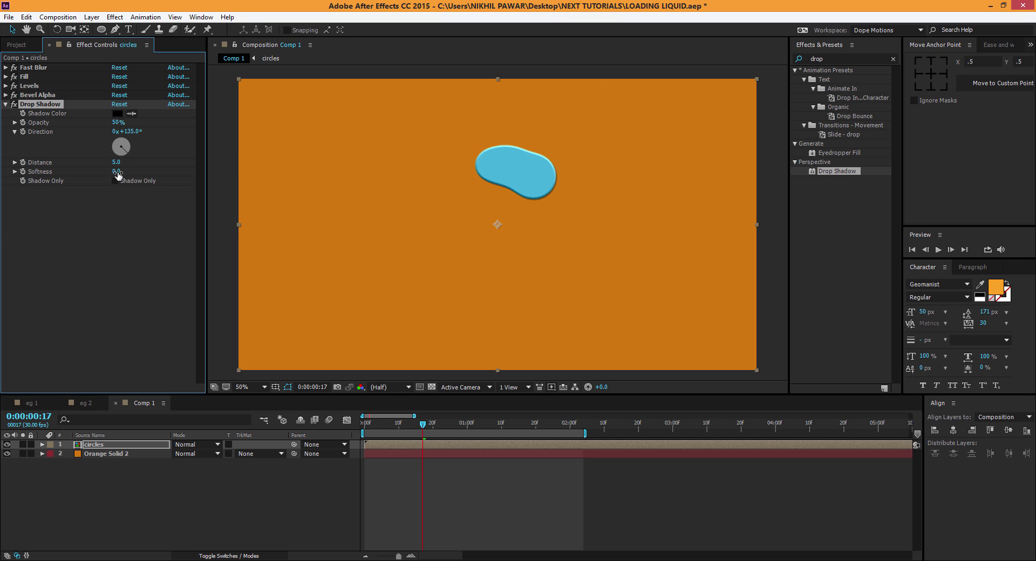
Set the Drop Shadow to Softness 16, Distance 12 and Opacity 30%, and view the circles at 100%
{"action": "mouse_move", "coordinate": [117, 174]}
{"action": "left_mouse_down"}
{"action": "mouse_move", "coordinate": [129, 177]}
{"action": "mouse_move", "coordinate": [115, 161]}
{"action": "left_mouse_up"}
{"action": "left_click", "coordinate": [117, 122]}
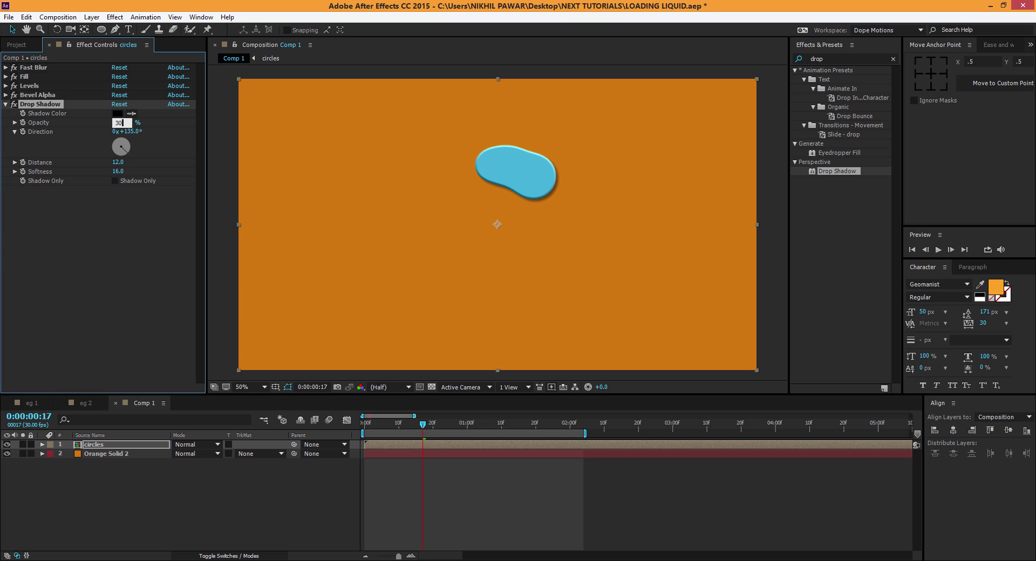
{"action": "left_click", "coordinate": [76, 205]}
{"action": "key", "text": "period"}
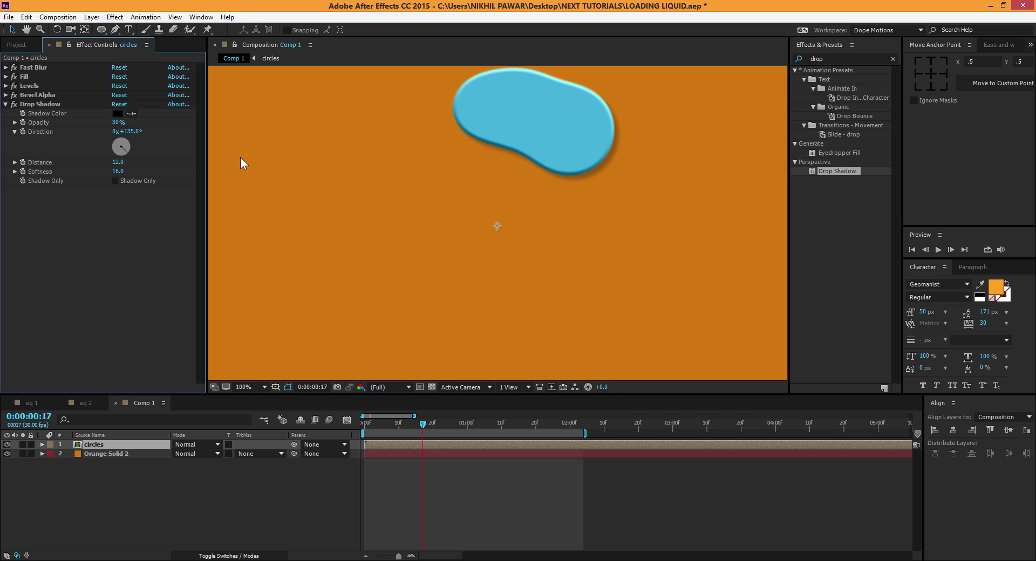
Try Drop Shadow Softness values of 33 and 15, checking the circles at 0:00:01:04
{"action": "left_click_drag", "start_coordinate": [121, 172], "coordinate": [128, 167]}
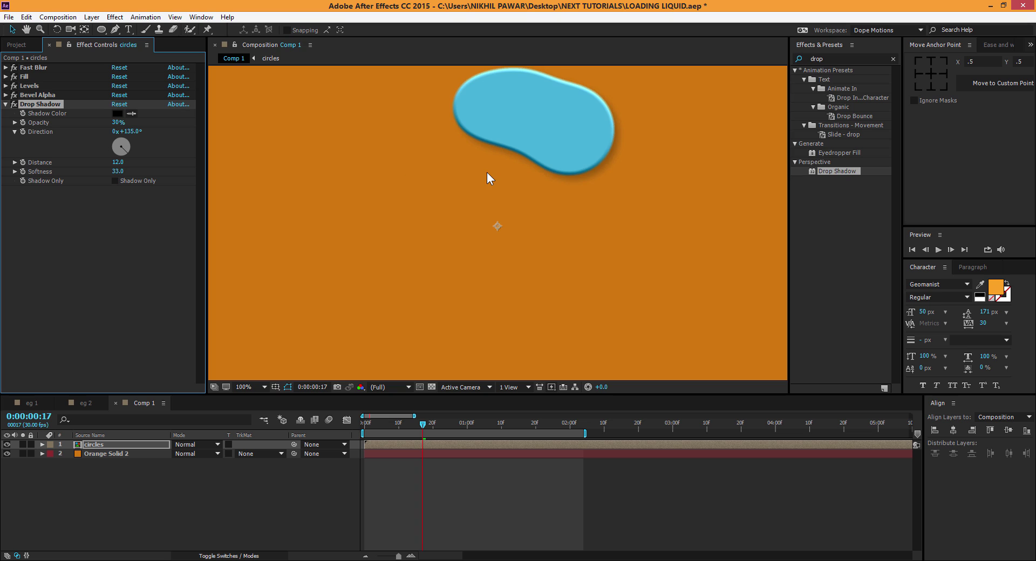
{"action": "key", "text": "comma"}
{"action": "left_click_drag", "start_coordinate": [426, 425], "coordinate": [482, 420]}
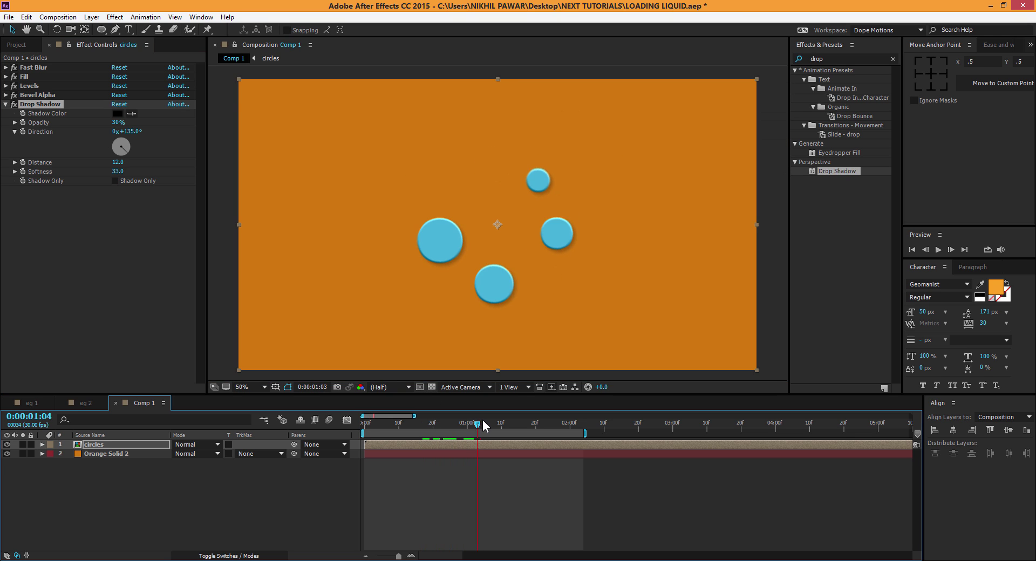
{"action": "left_click", "coordinate": [119, 172]}
{"action": "type", "text": "15"}
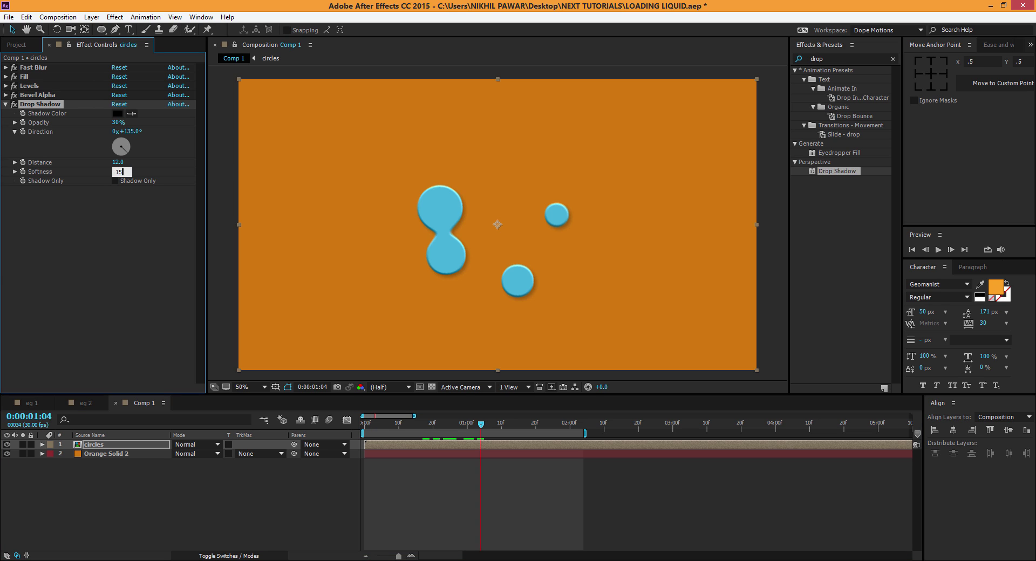
{"action": "left_click", "coordinate": [43, 280]}
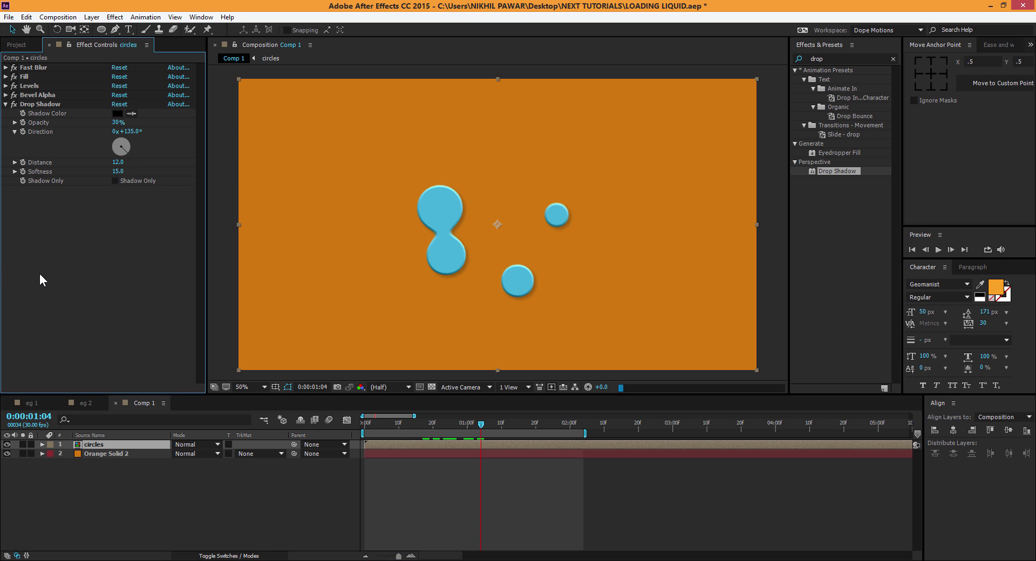
Set the Drop Shadow Distance to 10 and Softness to 12, and move the current time to 0:00:00:29
{"action": "left_click", "coordinate": [116, 160]}
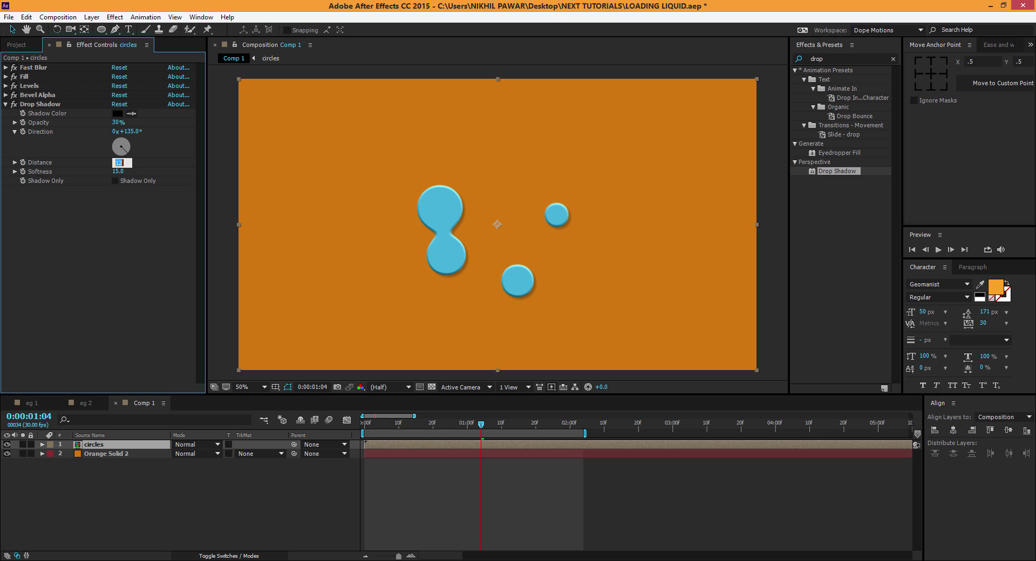
{"action": "type", "text": "10"}
{"action": "key", "text": "Return"}
{"action": "left_click", "coordinate": [118, 172]}
{"action": "type", "text": "12"}
{"action": "left_click", "coordinate": [89, 219]}
{"action": "mouse_move", "coordinate": [482, 425]}
{"action": "left_mouse_down"}
{"action": "mouse_move", "coordinate": [540, 429]}
{"action": "mouse_move", "coordinate": [463, 430]}
{"action": "left_mouse_up"}
Examine the circles in the eg 1 composition up to 0:00:00:27, and return to Comp 1
{"action": "left_click", "coordinate": [40, 403]}
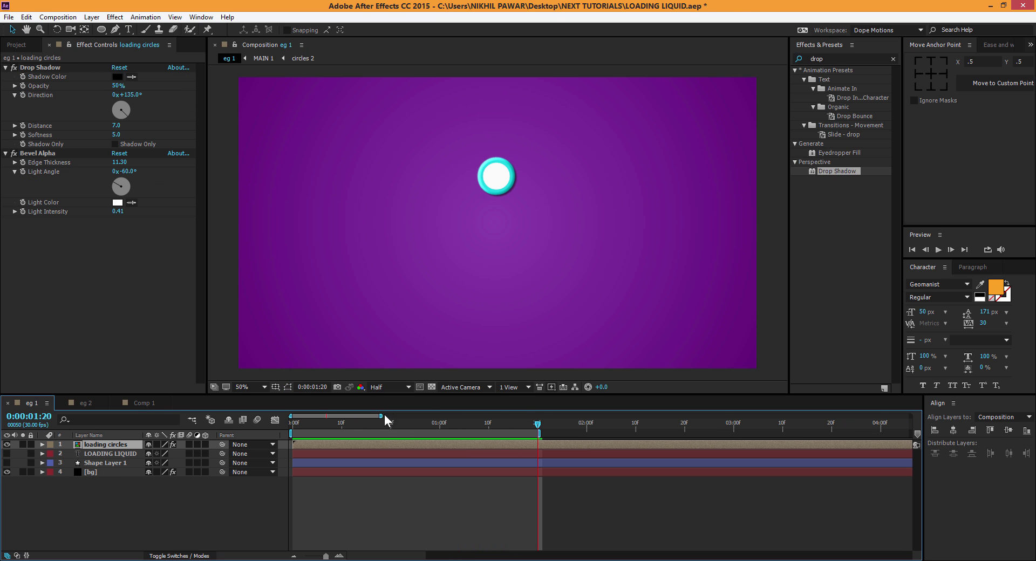
{"action": "left_click", "coordinate": [340, 426]}
{"action": "left_click_drag", "start_coordinate": [343, 426], "coordinate": [425, 426]}
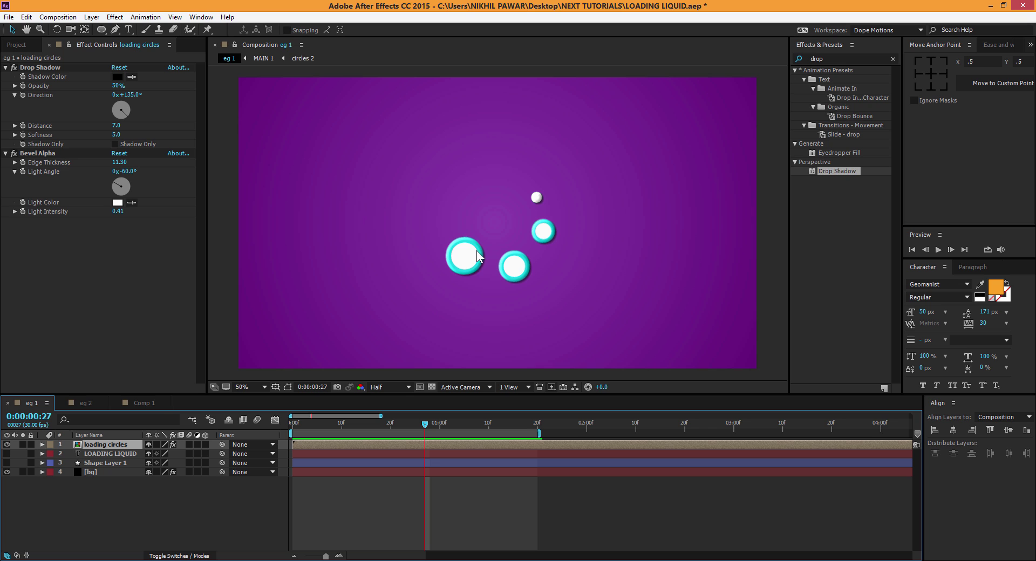
{"action": "left_click", "coordinate": [138, 404]}
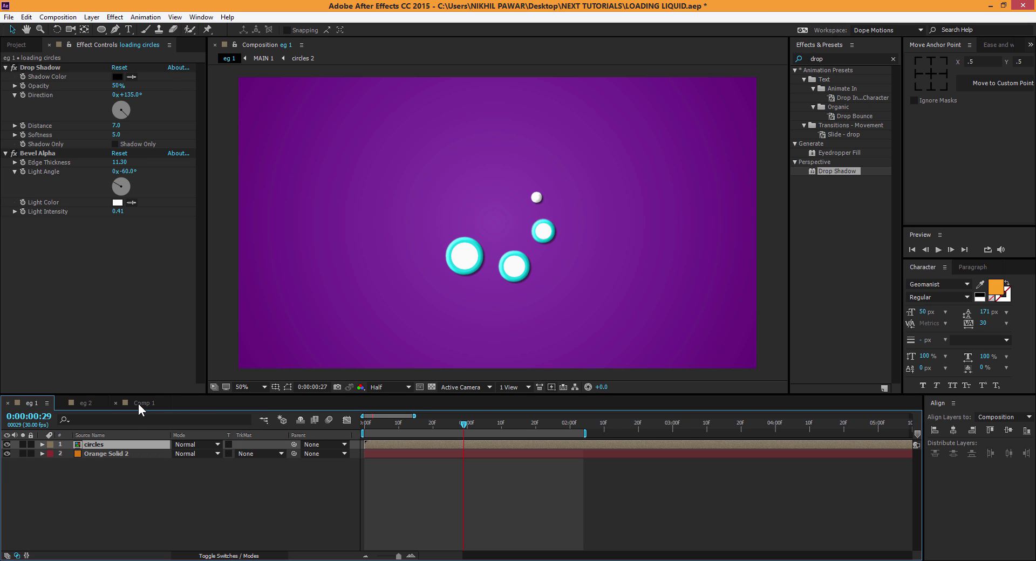
Duplicate Comp 1 in the project and open the duplicate, Comp 2
{"action": "left_click", "coordinate": [16, 45]}
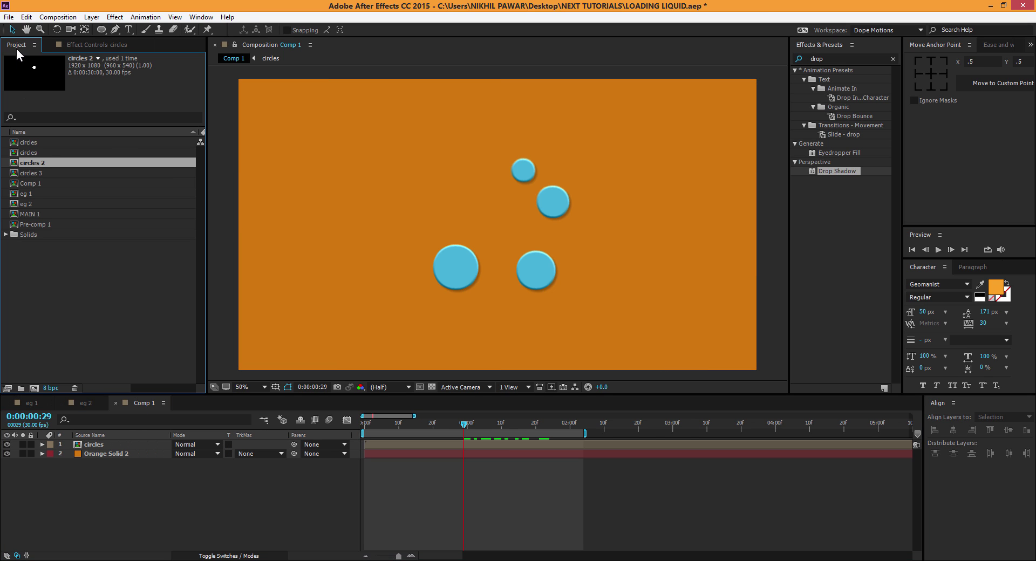
{"action": "left_click", "coordinate": [96, 443]}
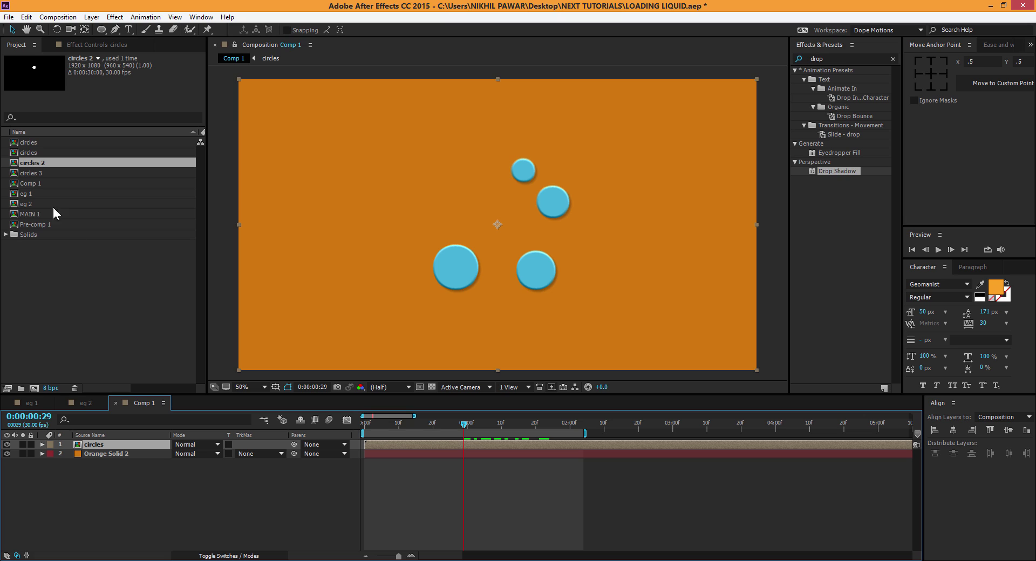
{"action": "left_click", "coordinate": [43, 183]}
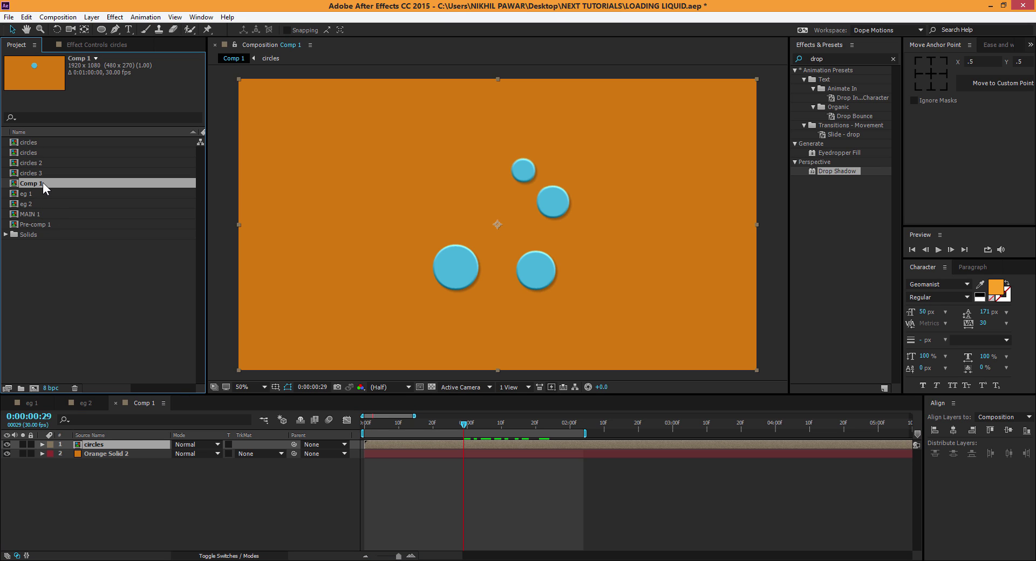
{"action": "key", "text": "ctrl+d"}
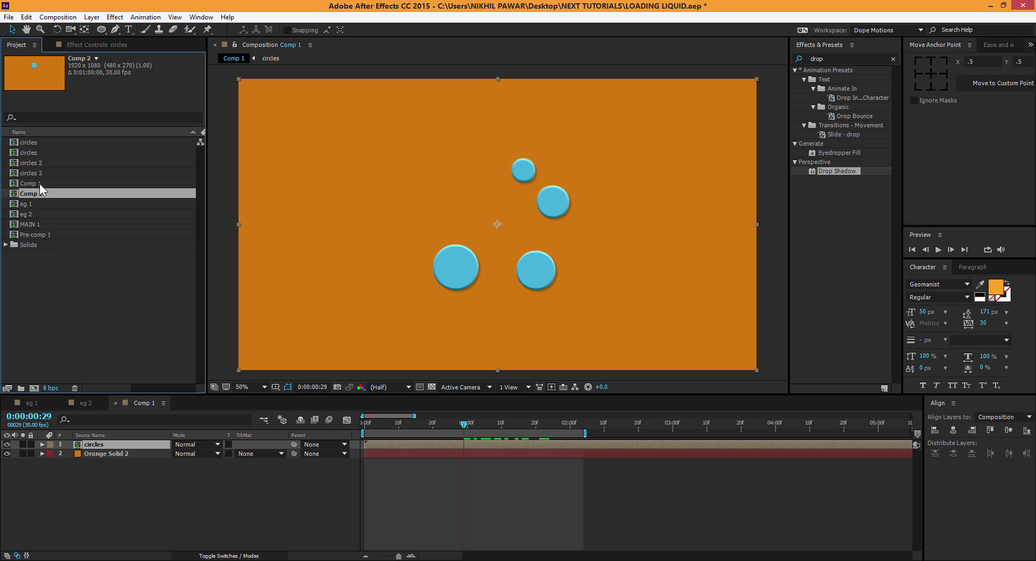
{"action": "double_click", "coordinate": [40, 194]}
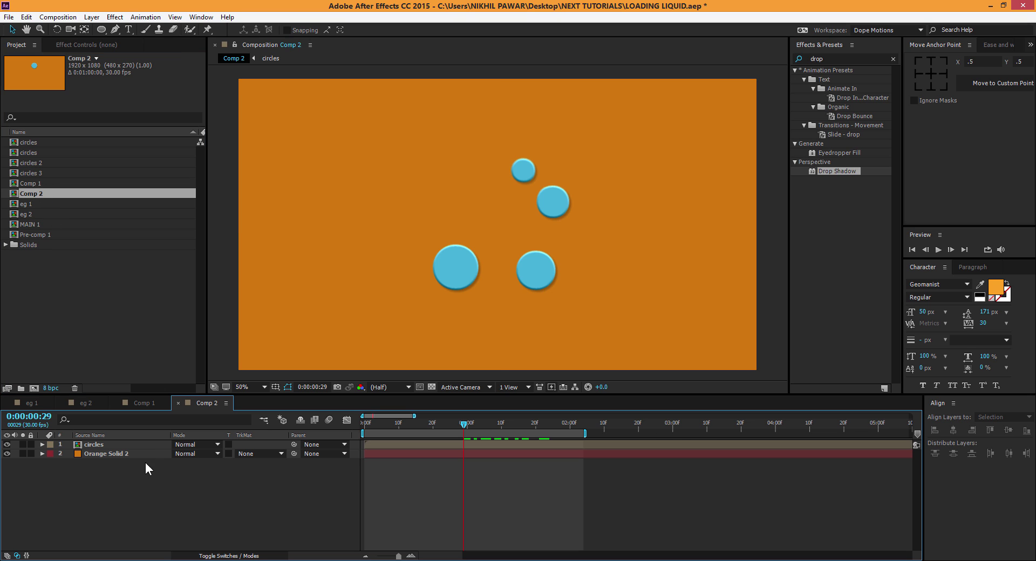
Copy the circles layer from Comp 2 and paste it above the existing circles layer in Comp 1
{"action": "left_click", "coordinate": [96, 445]}
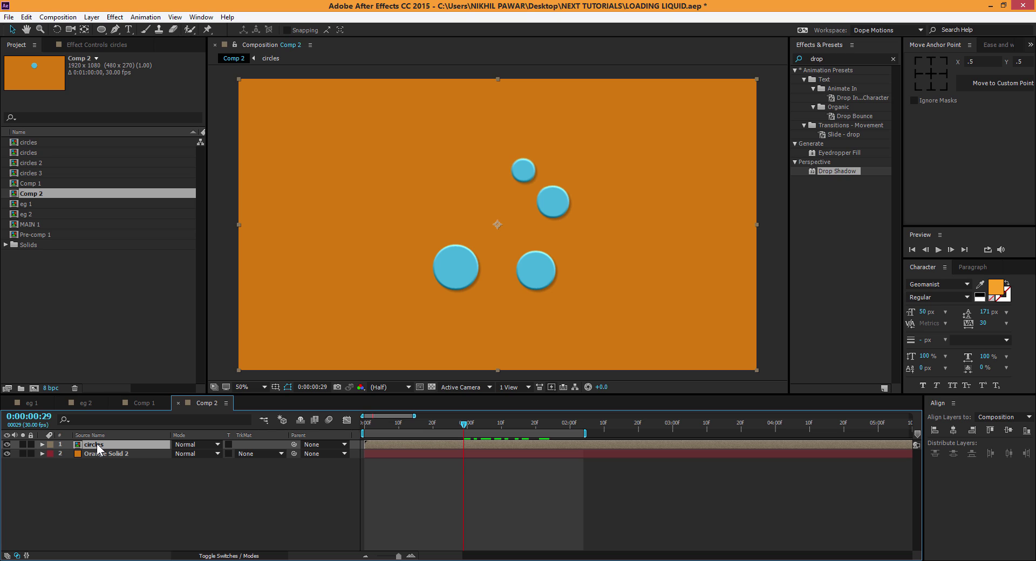
{"action": "left_click", "coordinate": [142, 406]}
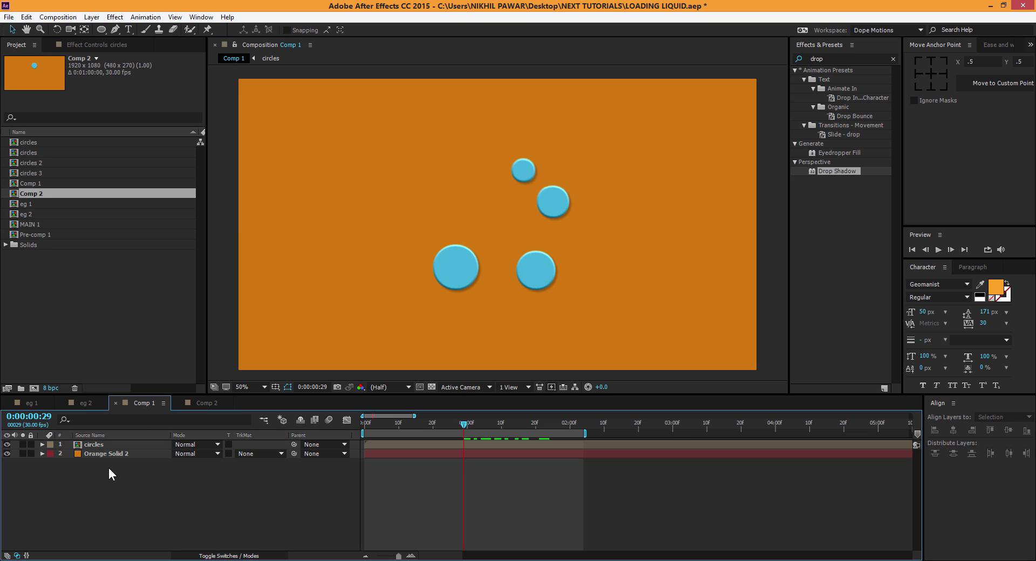
{"action": "key", "text": "ctrl+v"}
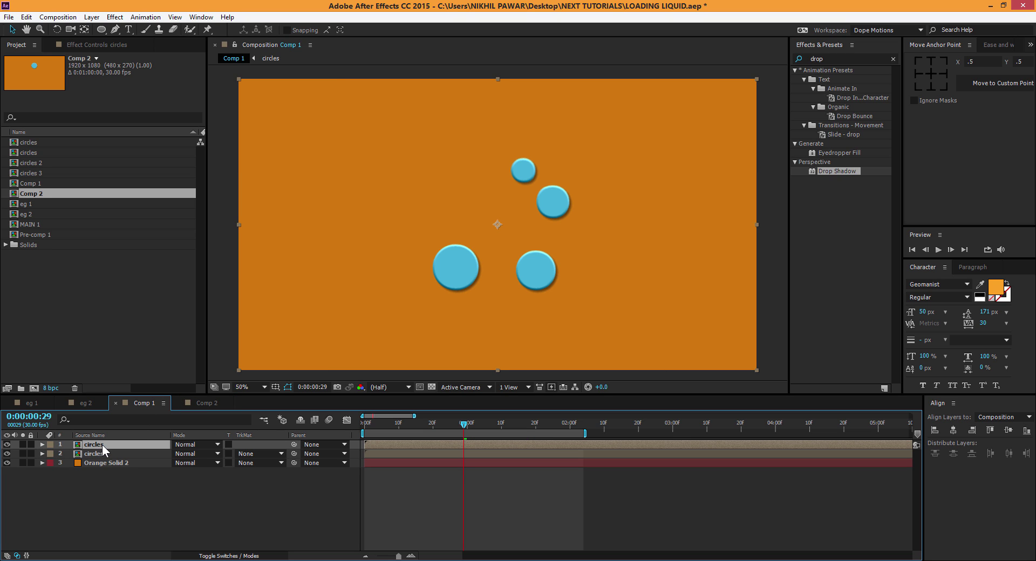
{"action": "left_click", "coordinate": [100, 454]}
{"action": "left_click", "coordinate": [101, 444]}
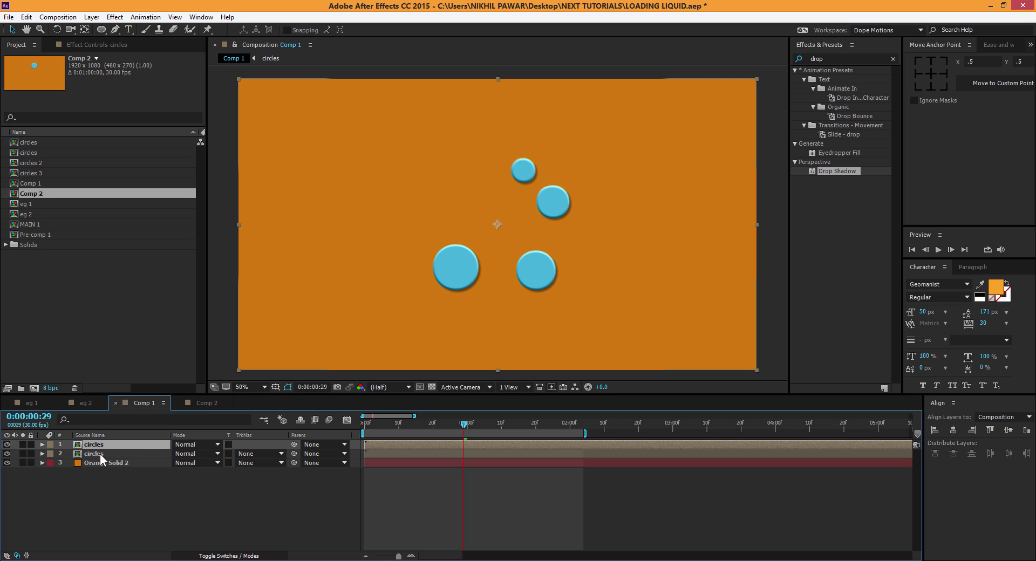
Open the circles composition and pre-compose its null and four shape layers as "liquid"
{"action": "double_click", "coordinate": [102, 445]}
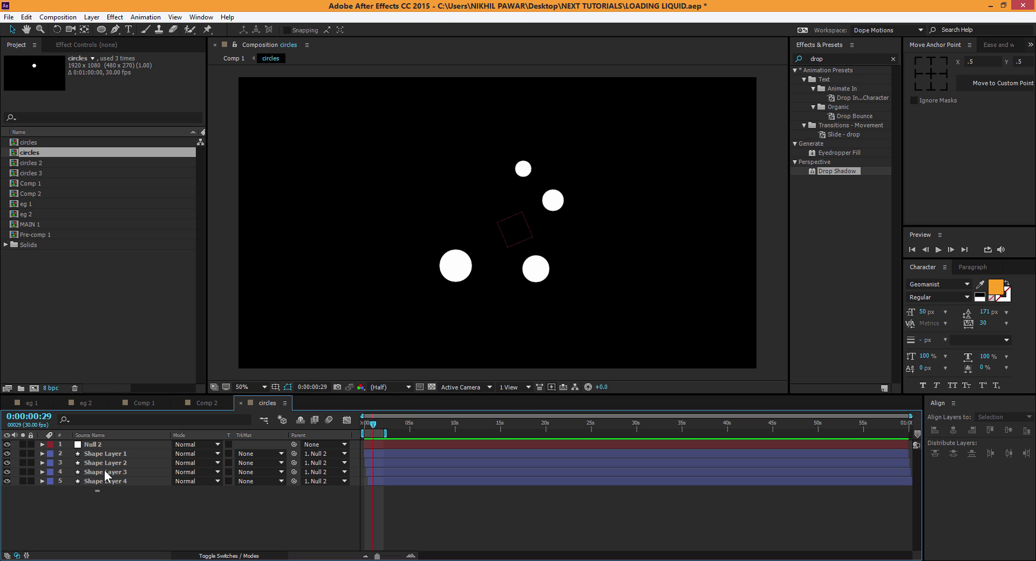
{"action": "left_click_drag", "start_coordinate": [105, 470], "coordinate": [104, 446]}
{"action": "right_click", "coordinate": [103, 446]}
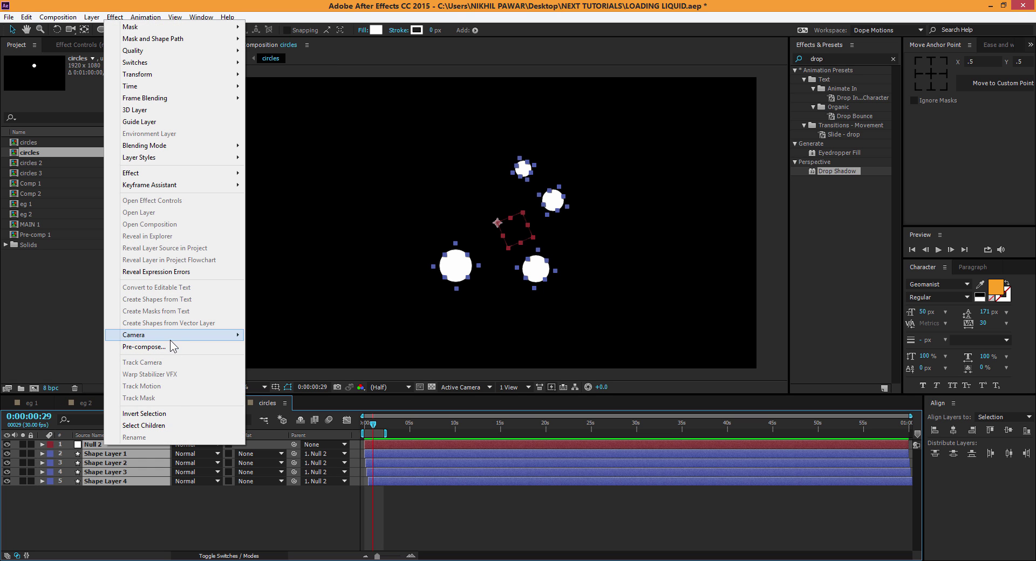
{"action": "left_click", "coordinate": [170, 345]}
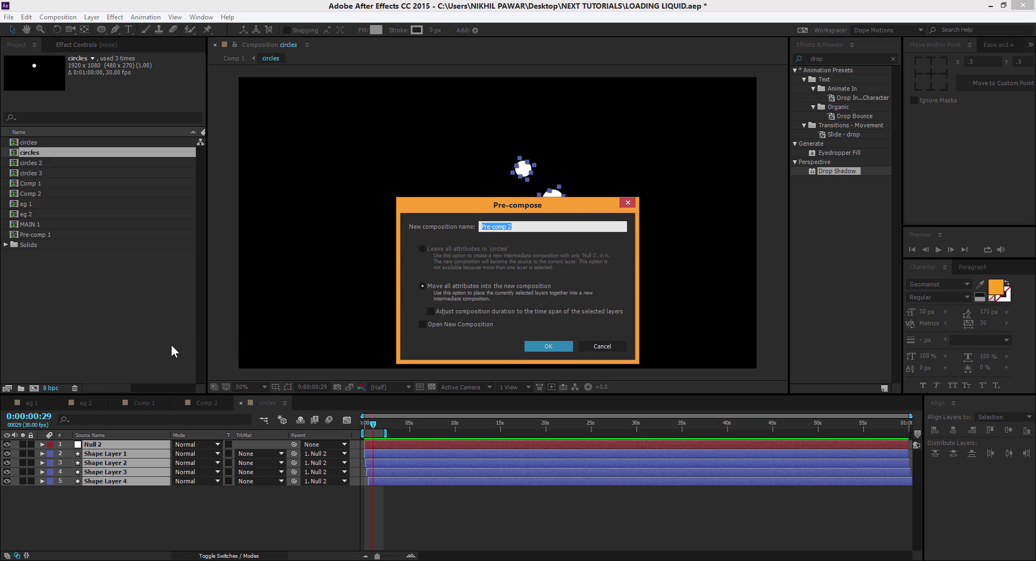
{"action": "type", "text": "liquid"}
{"action": "key", "text": "Return"}
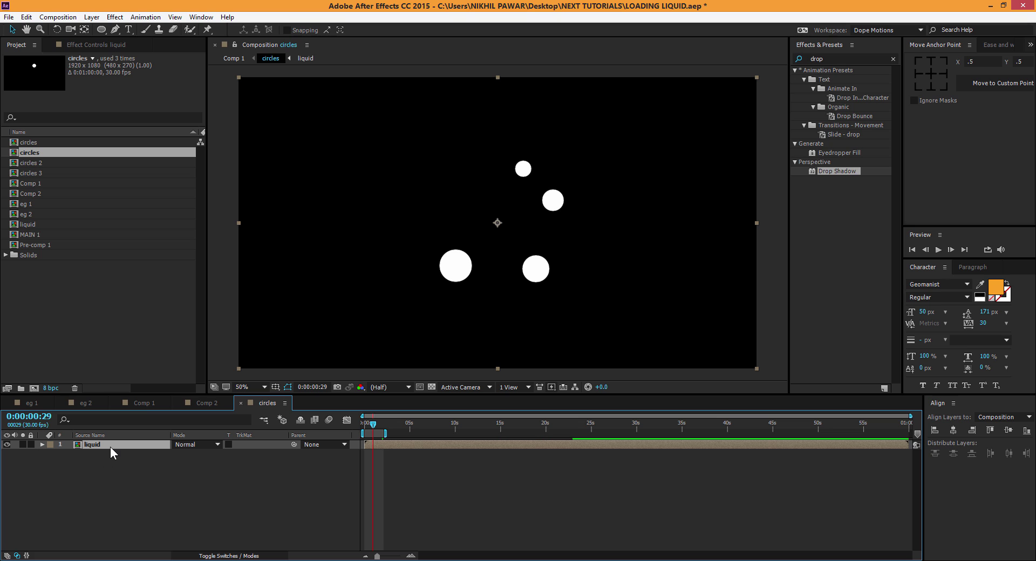
Paste the liquid layer at the top of Comp 1 and delete the extra circles layer below it
{"action": "left_click", "coordinate": [145, 402]}
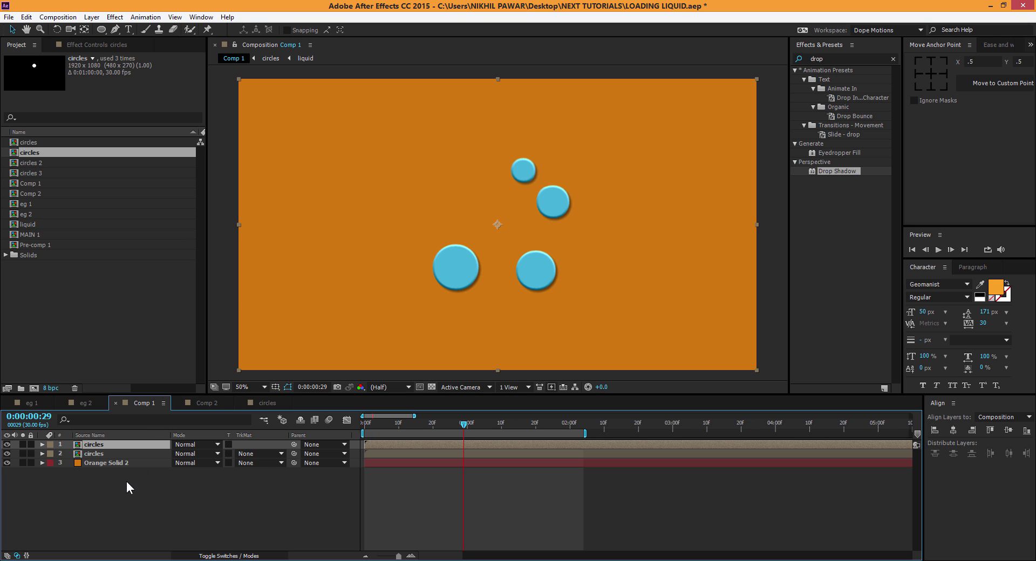
{"action": "key", "text": "ctrl+v"}
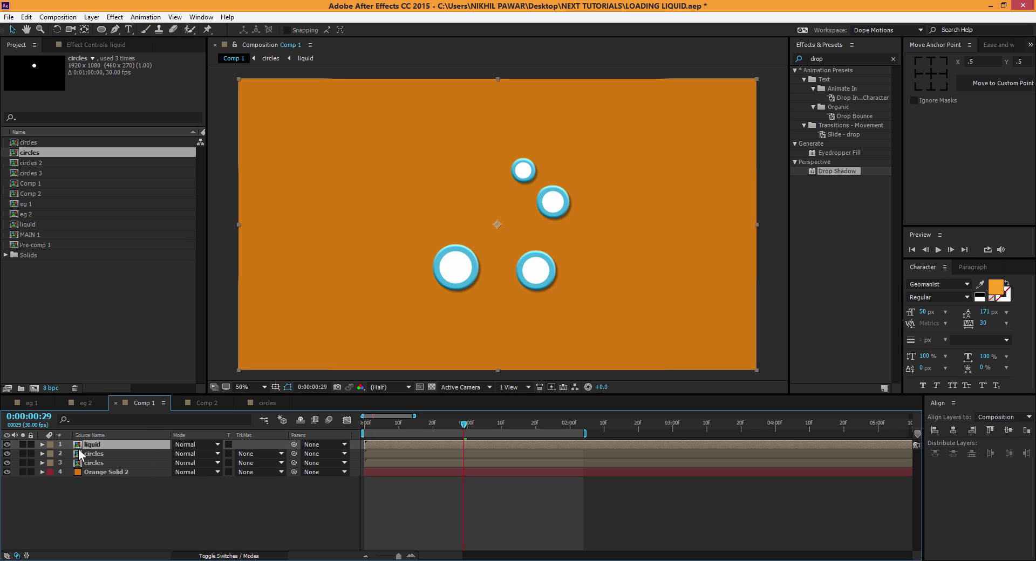
{"action": "left_click", "coordinate": [87, 455]}
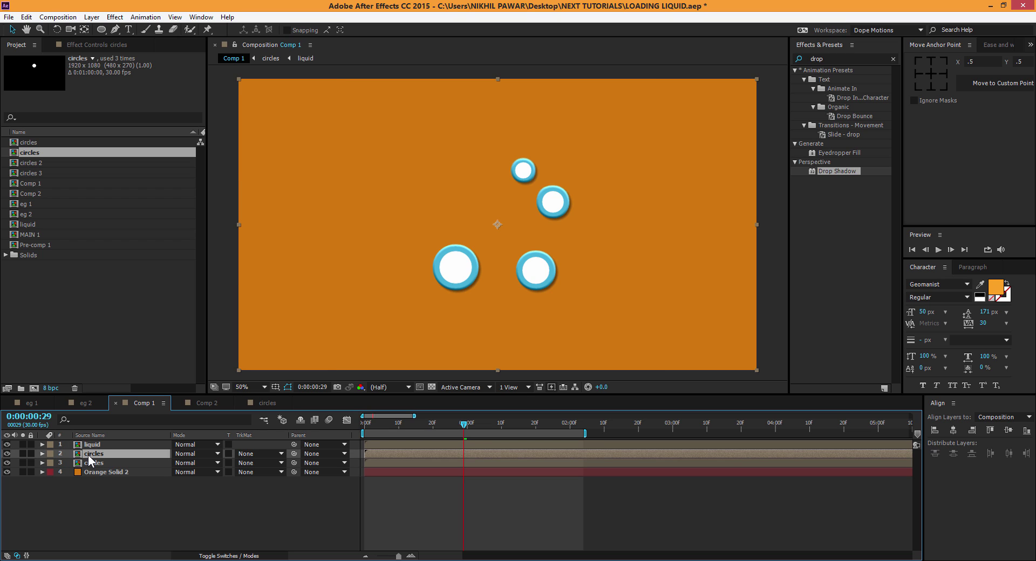
{"action": "key", "text": "Delete"}
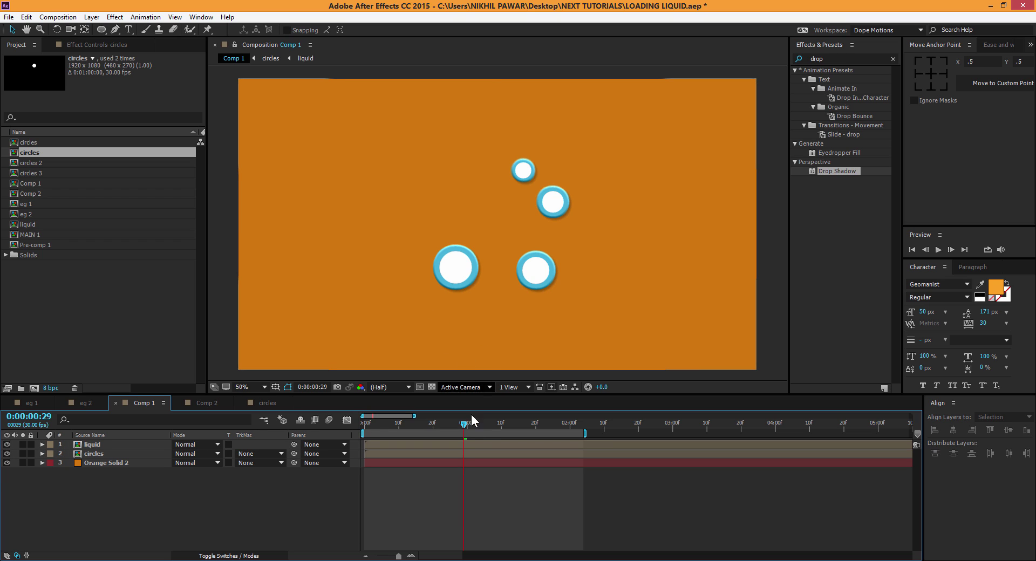
Hide the liquid layer in Comp 1 and check the blue circles' motion up to 0:00:01:10
{"action": "mouse_move", "coordinate": [462, 423]}
{"action": "left_mouse_down"}
{"action": "mouse_move", "coordinate": [408, 426]}
{"action": "mouse_move", "coordinate": [495, 424]}
{"action": "mouse_move", "coordinate": [471, 426]}
{"action": "left_mouse_up"}
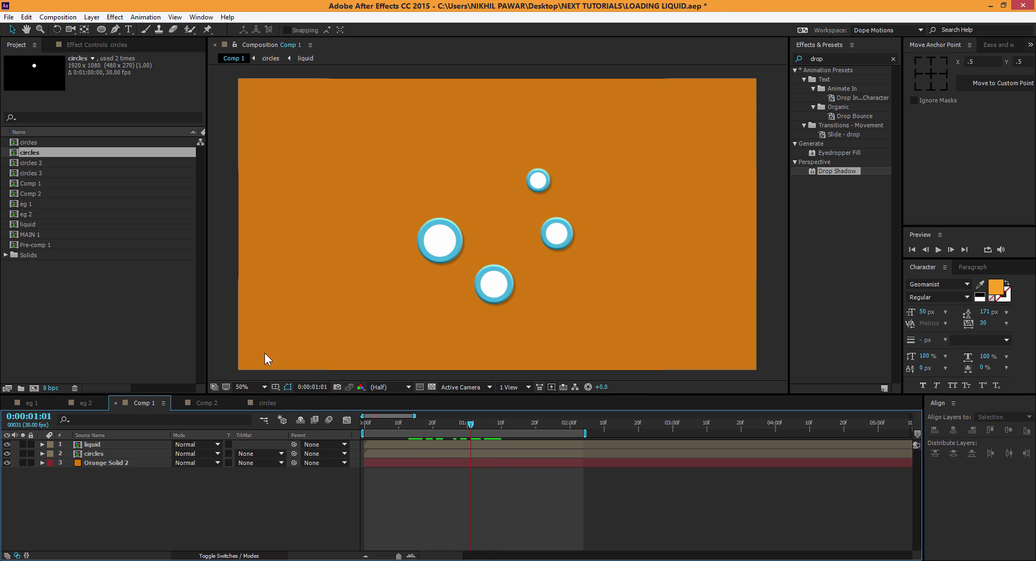
{"action": "left_click", "coordinate": [7, 444]}
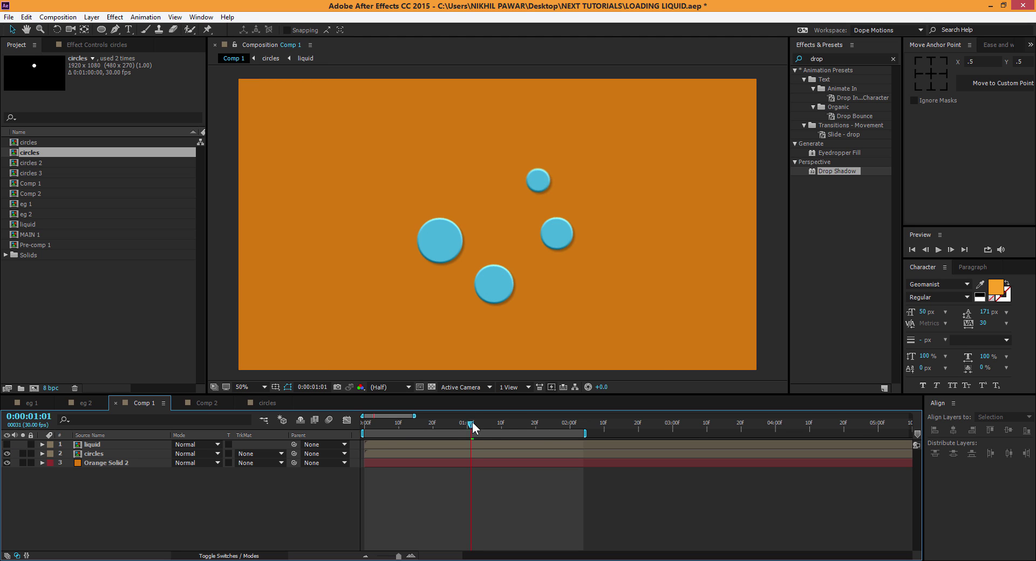
{"action": "left_click_drag", "start_coordinate": [472, 428], "coordinate": [501, 426]}
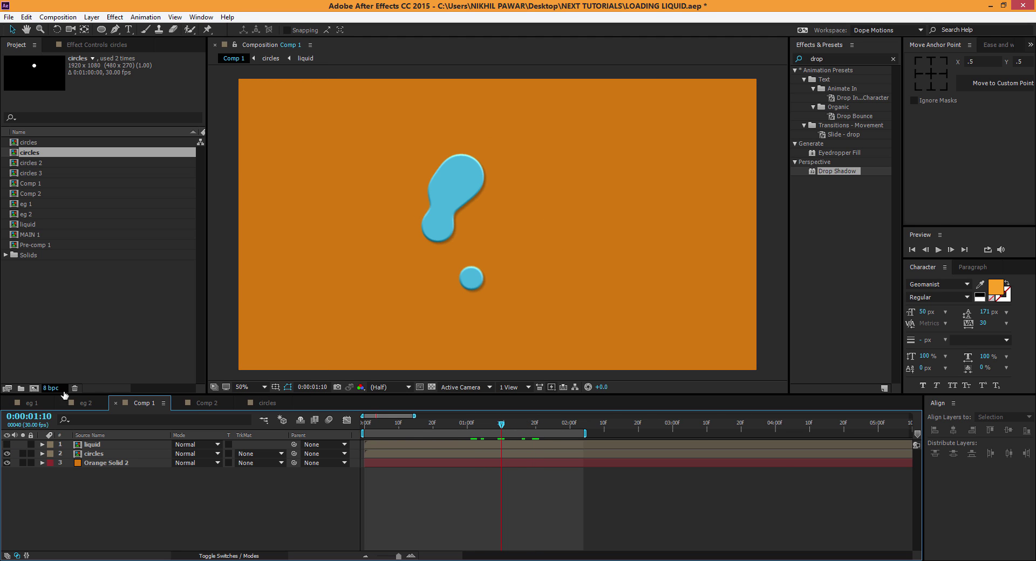
Examine the eg 2 composition's sliding circles at 0:00:00:06, and switch to the circles composition
{"action": "left_click", "coordinate": [84, 403]}
{"action": "left_click_drag", "start_coordinate": [414, 423], "coordinate": [388, 432]}
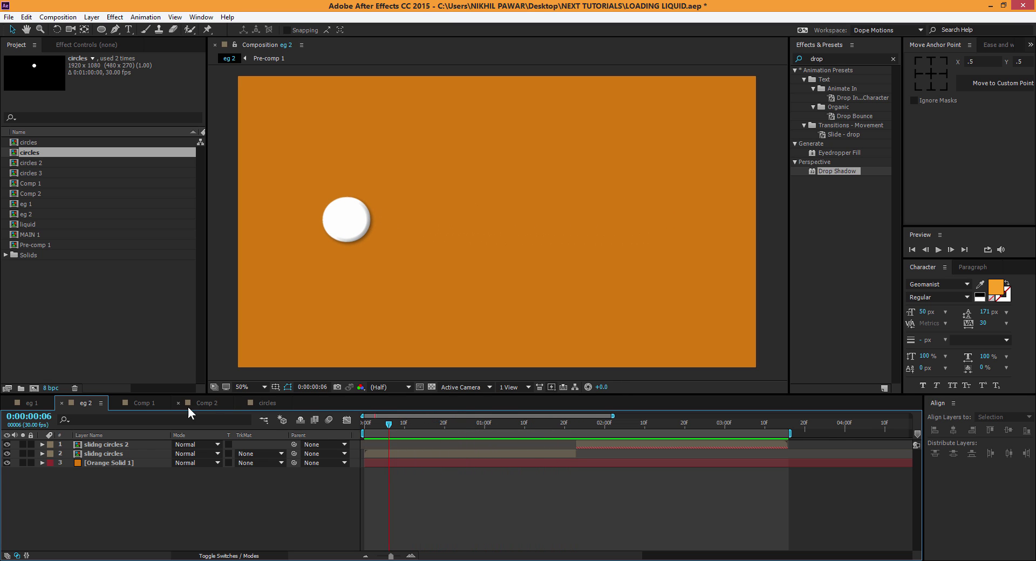
{"action": "left_click", "coordinate": [200, 403]}
{"action": "left_click", "coordinate": [263, 405]}
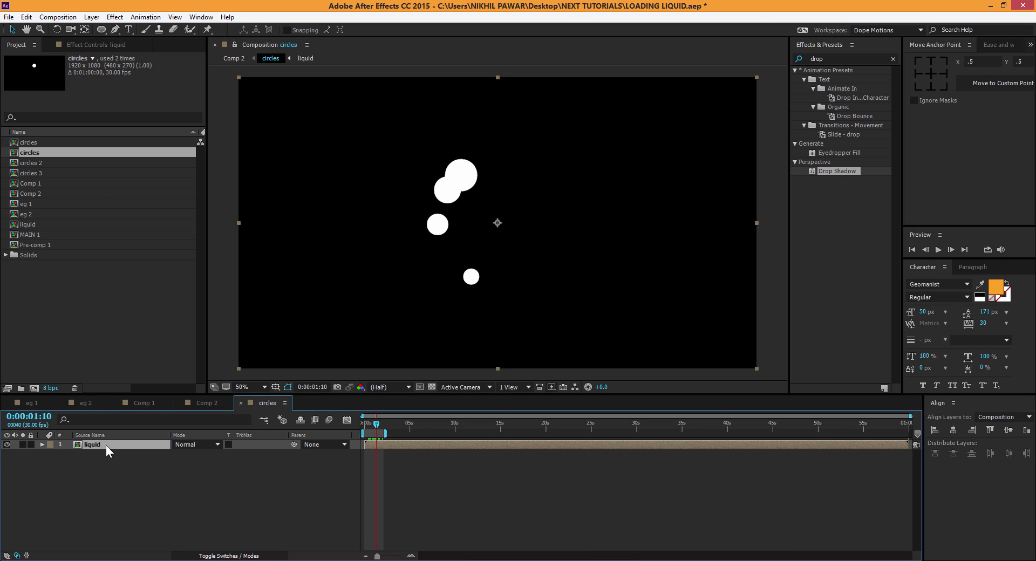